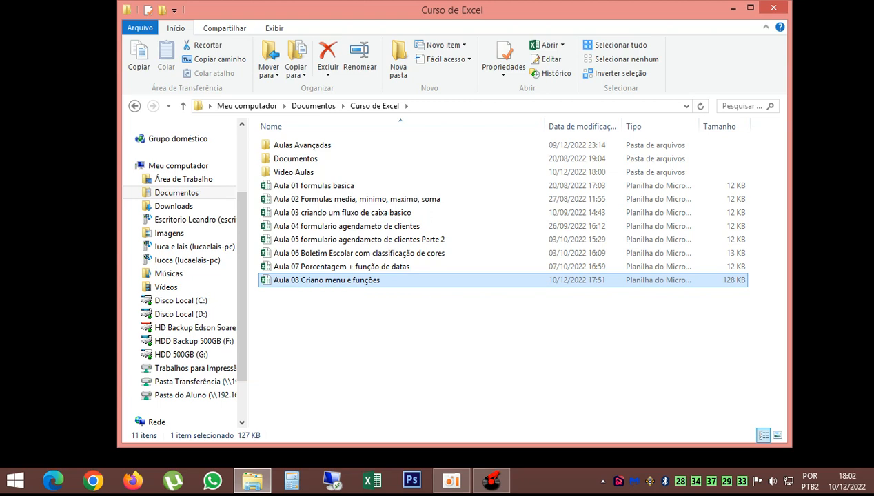
# Correct the name of the selected Aula 08 workbook file to "Aula 08 Criando menu e funções"
pyautogui.press('F2')
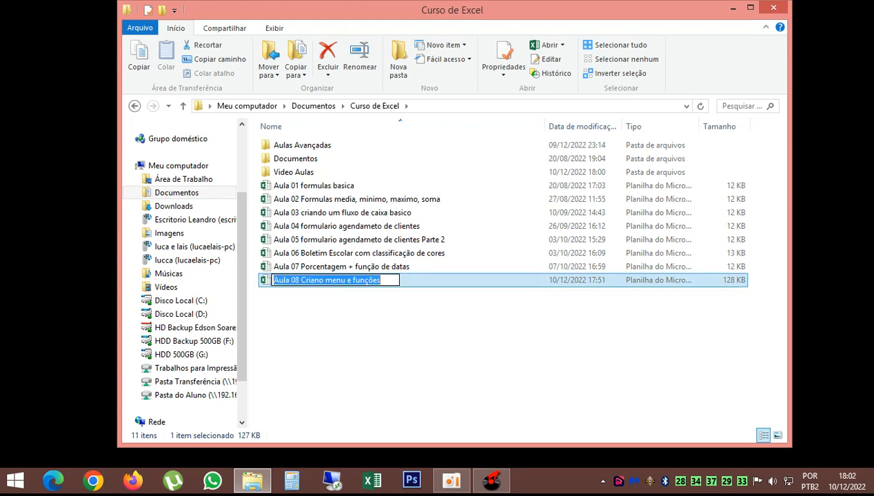
pyautogui.click(319, 280)
pyautogui.press('BackSpace')
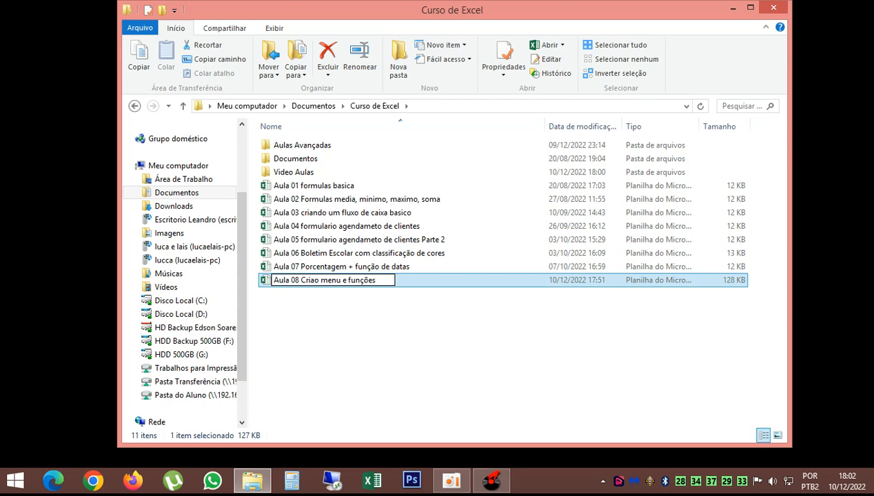
pyautogui.write('do men')
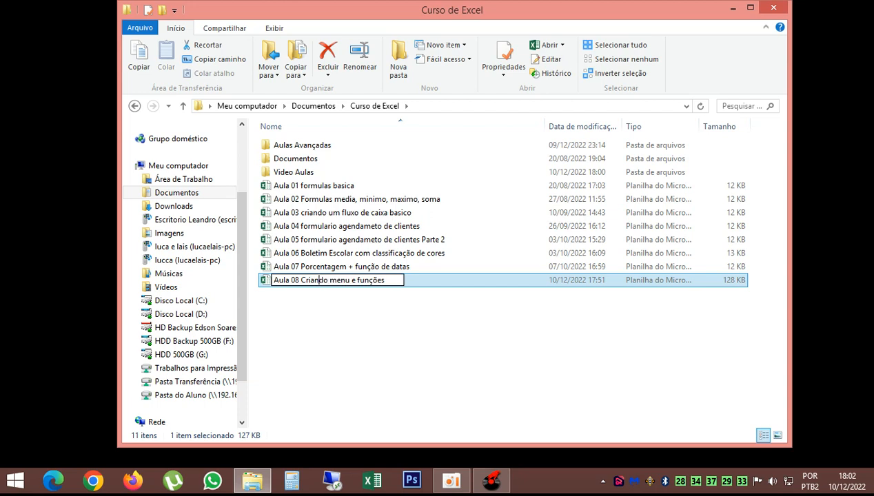
pyautogui.press('Return')
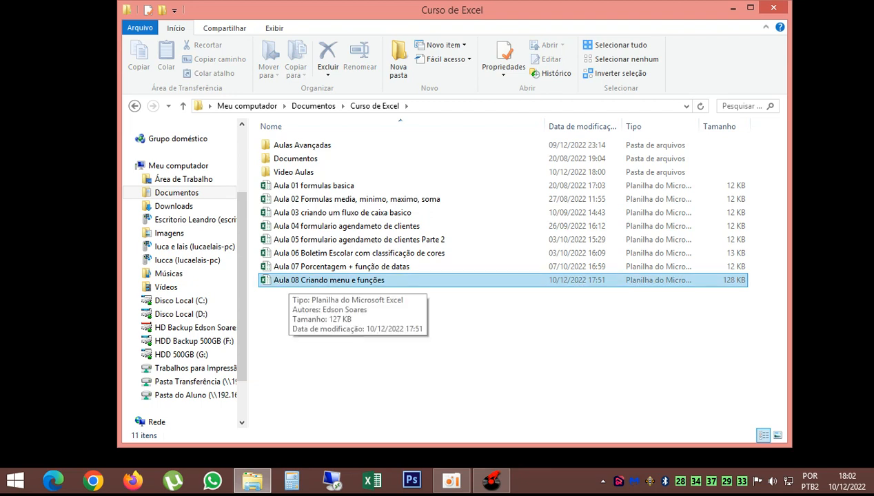
# Open the Aula 08 workbook in Excel and save a copy as "Aula 09 Criando menu e funções" in the Curso de Excel folder
pyautogui.doubleClick(288, 280)
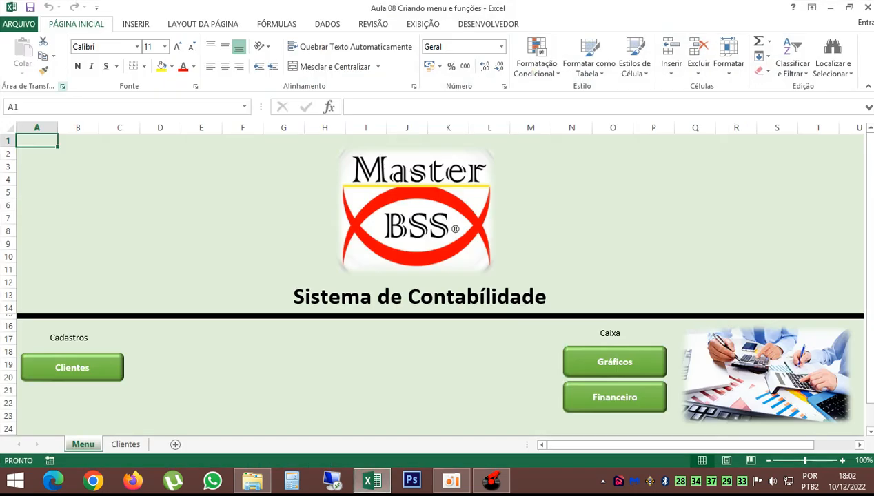
pyautogui.click(19, 23)
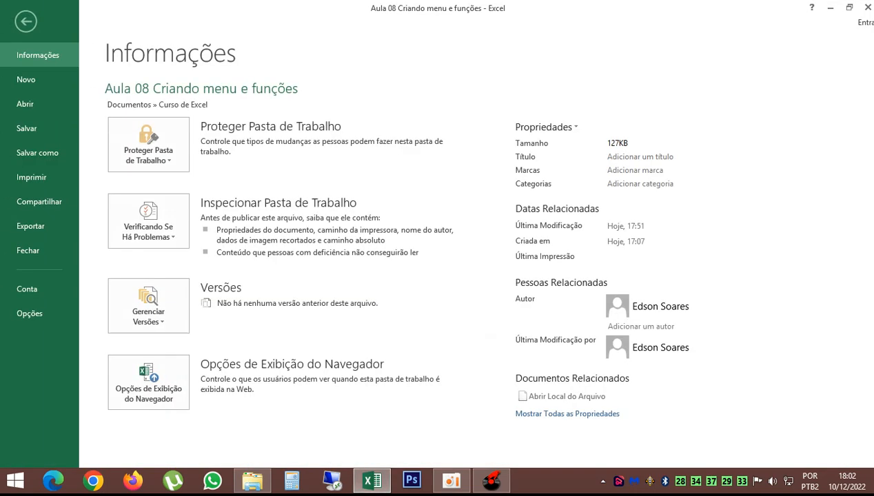
pyautogui.click(37, 153)
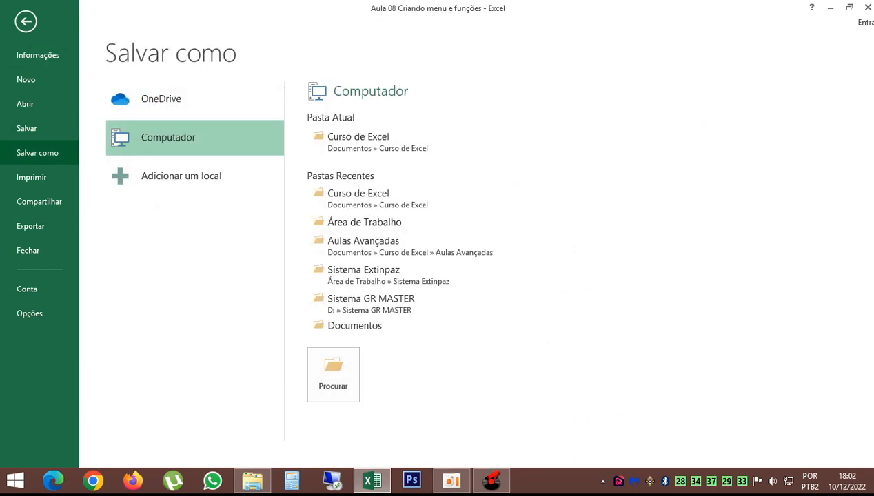
pyautogui.click(333, 375)
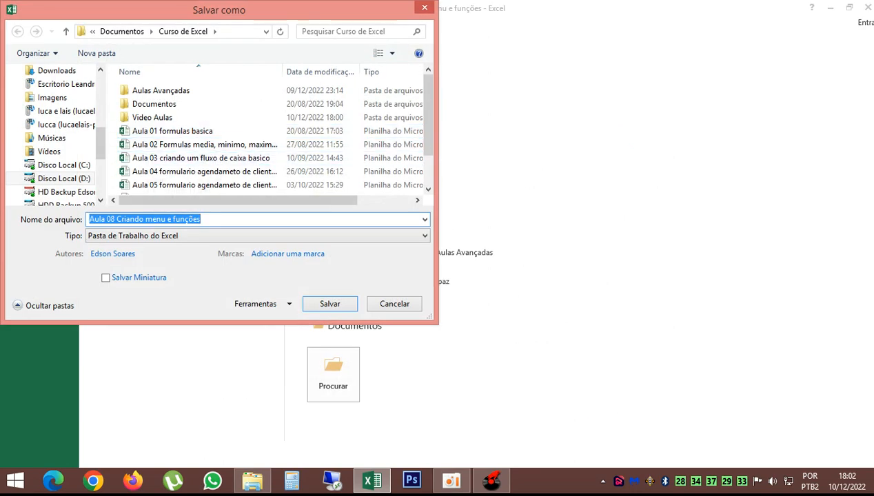
pyautogui.moveTo(116, 220); pyautogui.dragTo(111, 220)
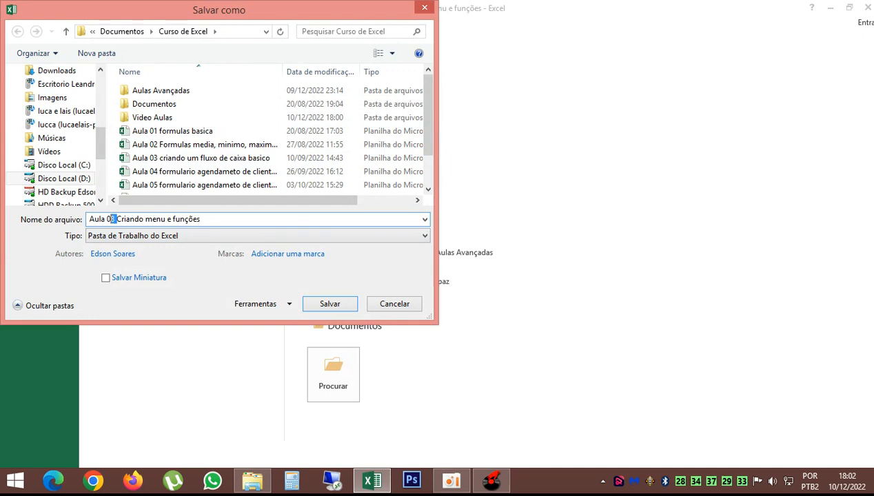
pyautogui.write('9')
pyautogui.click(330, 304)
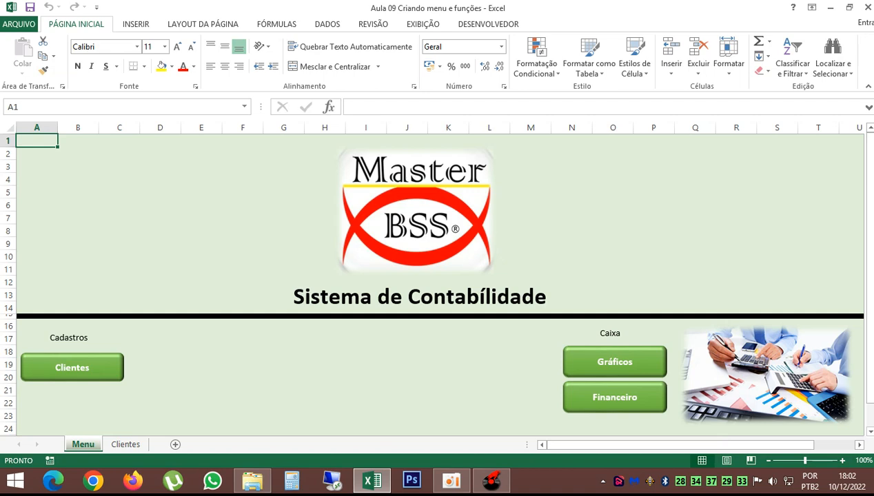
# Add a new worksheet after the Clientes sheet and name it "Gráficos"
pyautogui.click(125, 444)
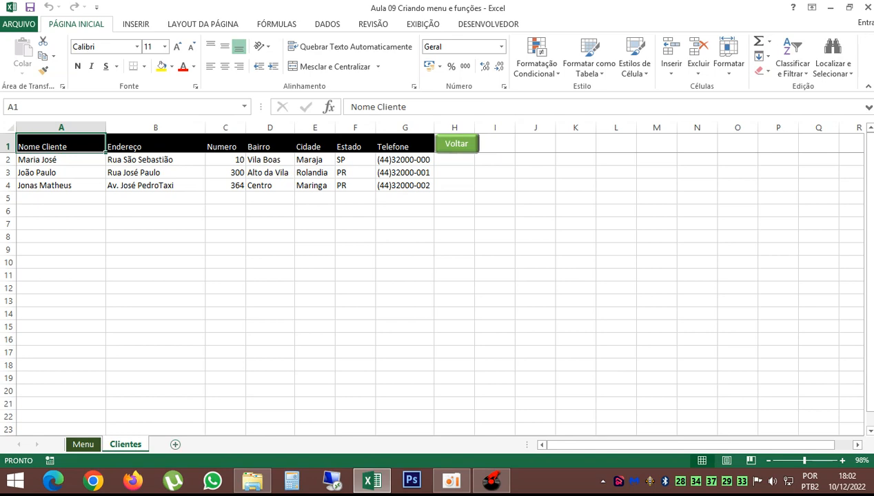
pyautogui.click(175, 444)
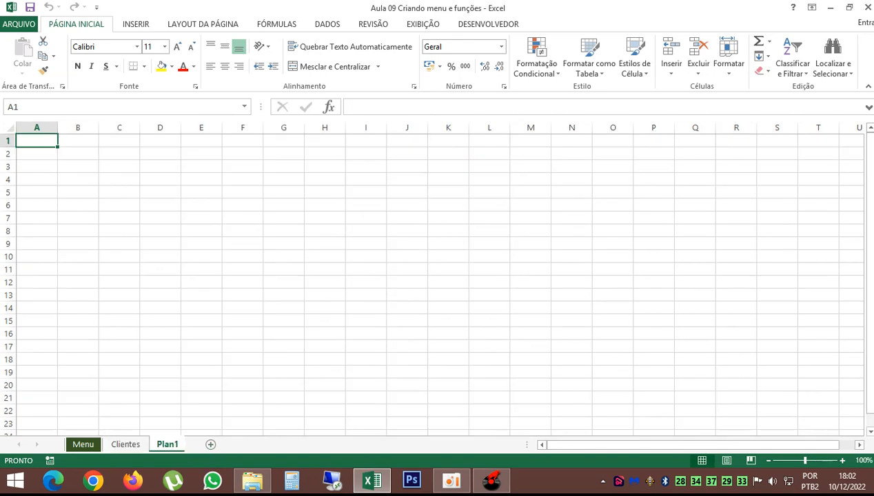
pyautogui.doubleClick(167, 445)
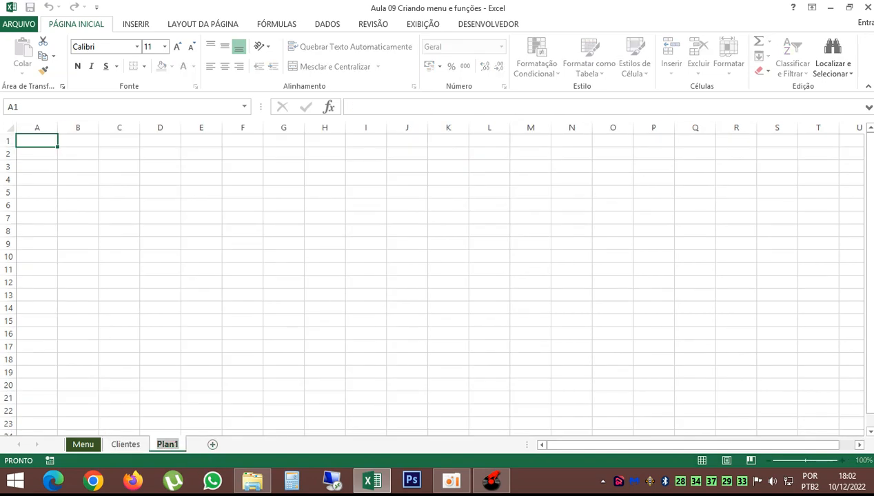
pyautogui.write('Gra')
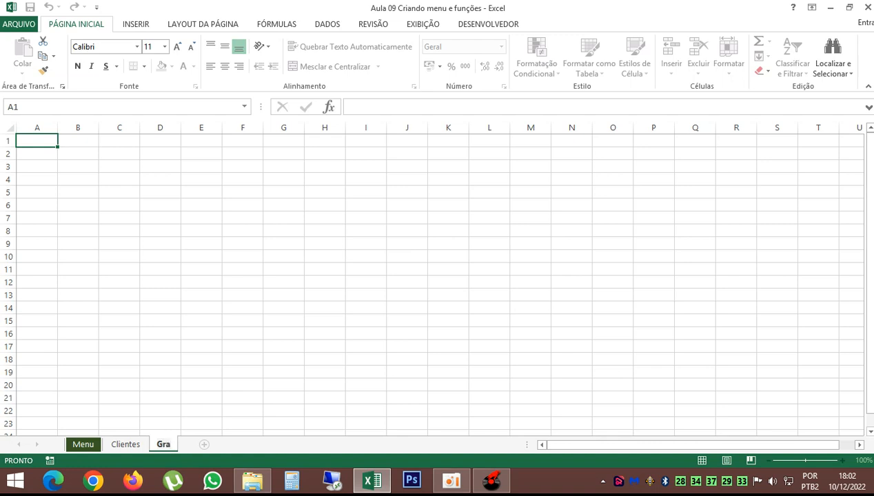
pyautogui.press('BackSpace')
pyautogui.write('áficos')
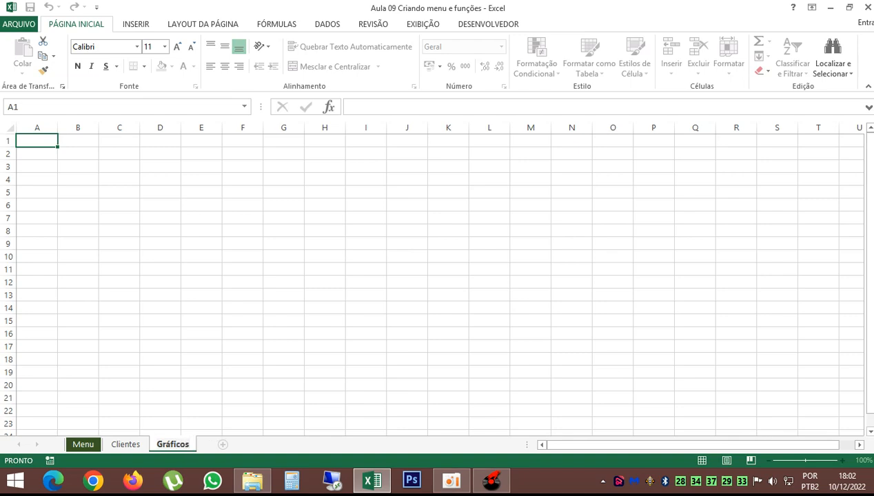
pyautogui.click(201, 411)
# Add a new worksheet directly after the Menu sheet and name it "Financeiro"
pyautogui.click(126, 445)
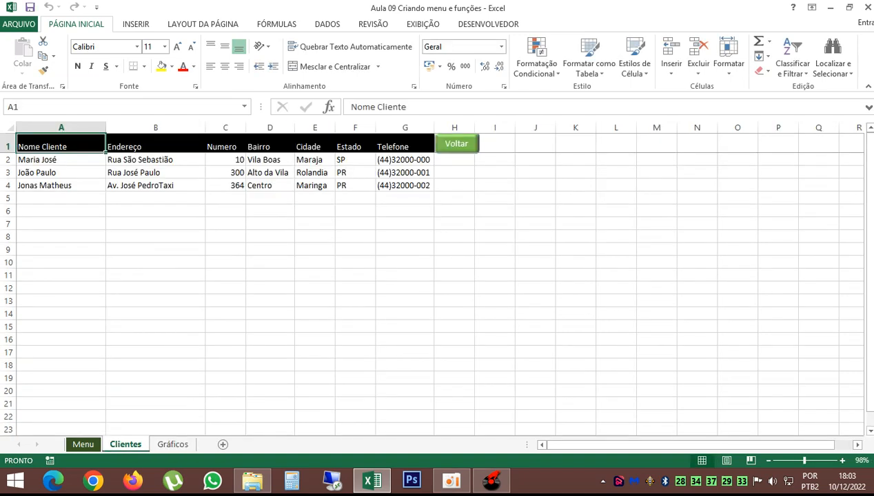
pyautogui.click(83, 445)
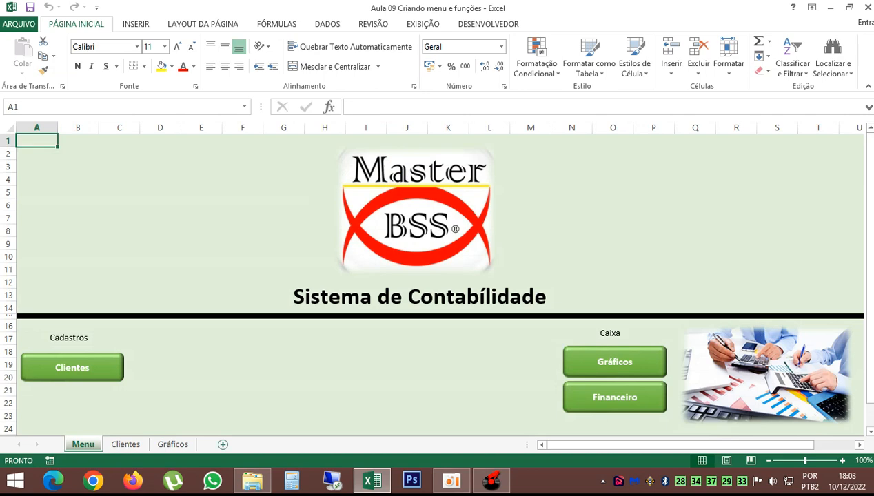
pyautogui.click(223, 445)
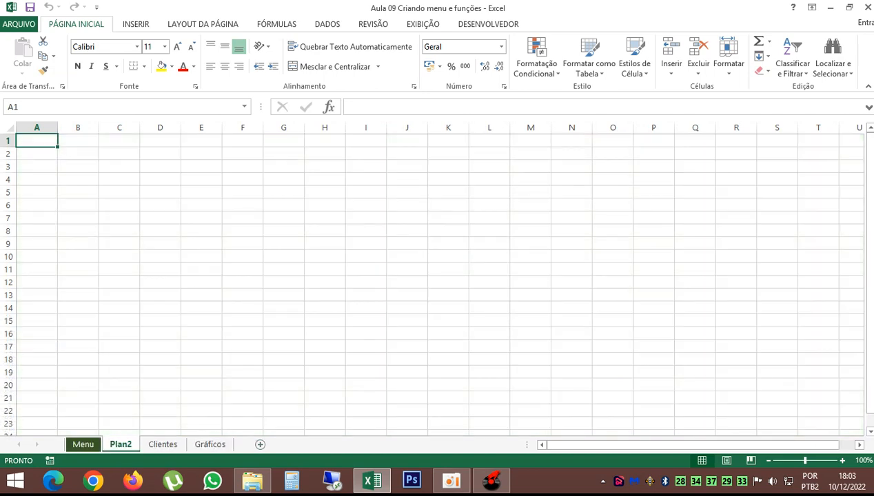
pyautogui.doubleClick(121, 444)
pyautogui.write('Fin')
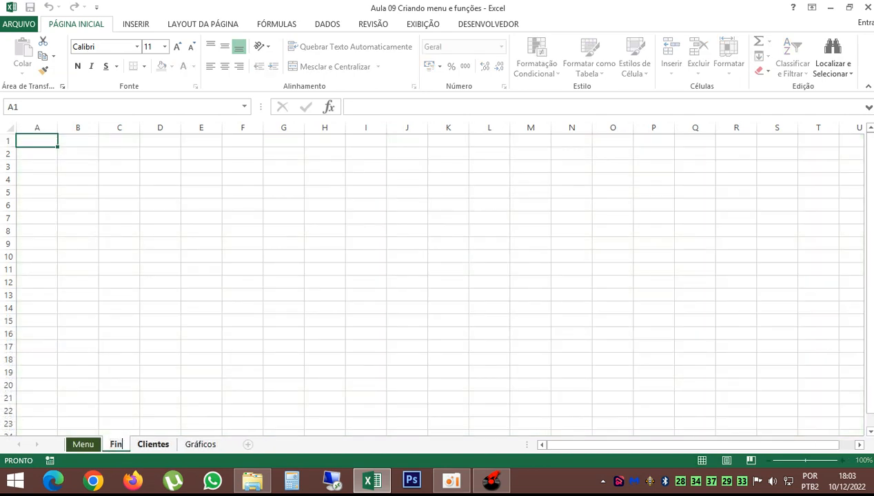
pyautogui.write('aceiro')
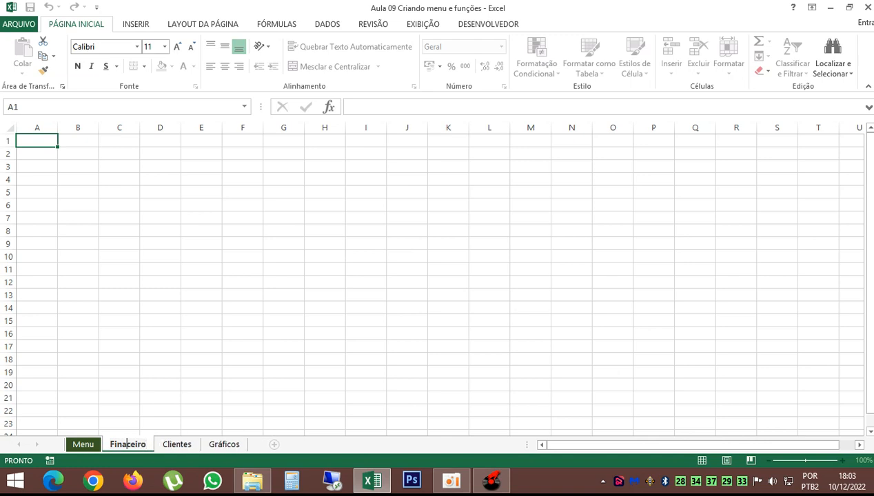
pyautogui.write('n')
pyautogui.click(160, 411)
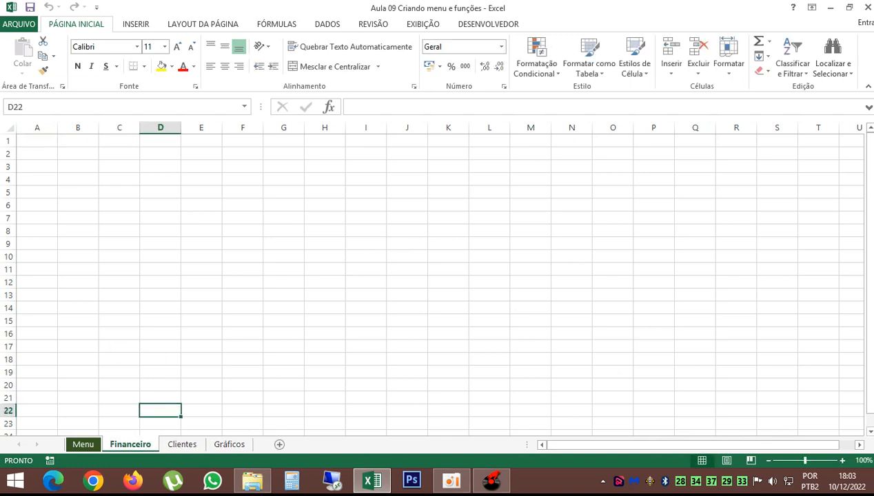
# Reorder the worksheets so that Clientes comes directly after Menu and before Financeiro
pyautogui.click(83, 445)
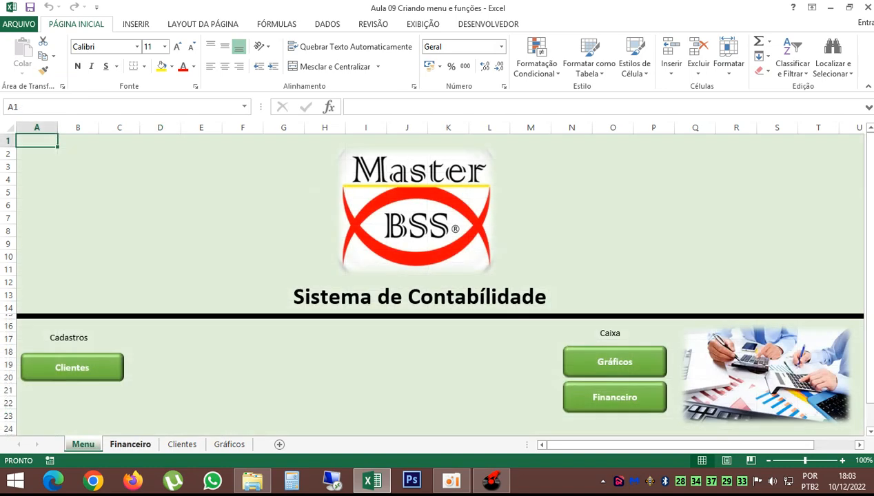
pyautogui.click(131, 445)
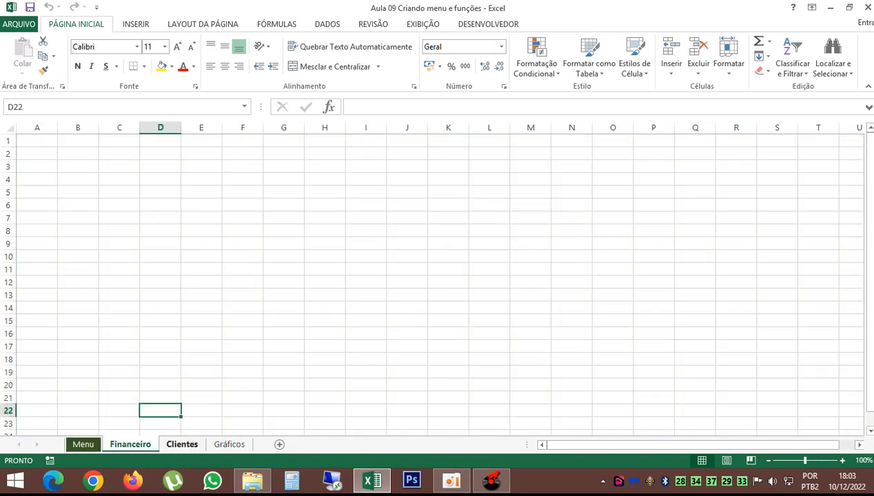
pyautogui.click(182, 445)
pyautogui.moveTo(182, 444); pyautogui.dragTo(104, 445)
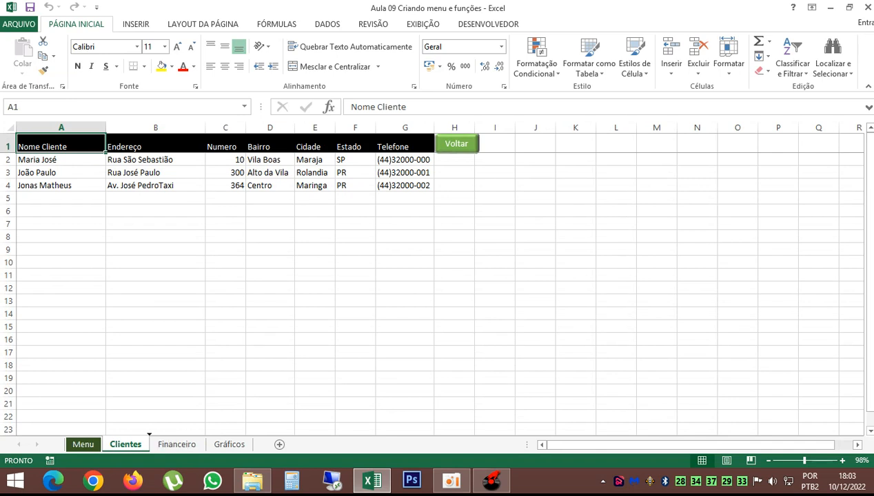
pyautogui.click(177, 444)
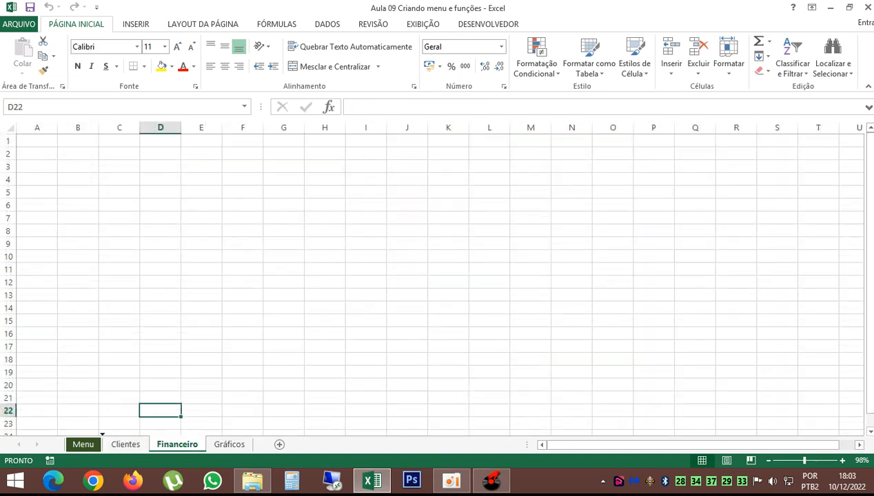
pyautogui.moveTo(177, 444); pyautogui.dragTo(103, 444)
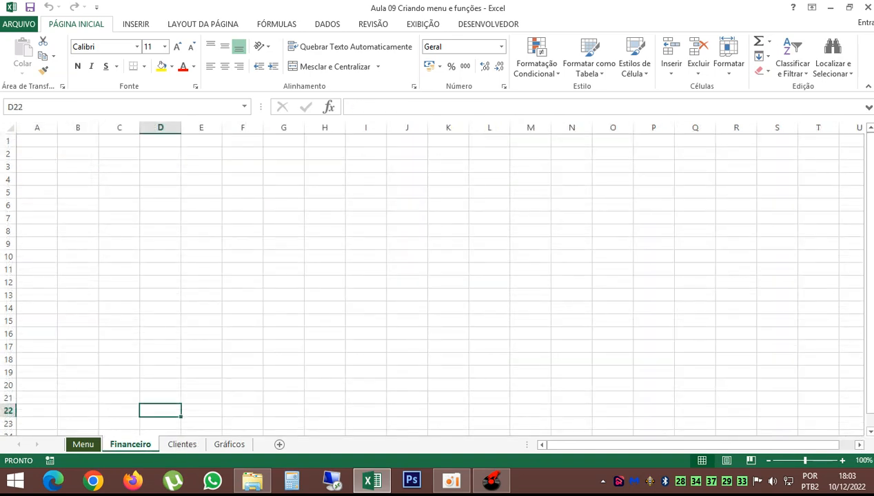
pyautogui.moveTo(182, 445); pyautogui.dragTo(104, 445)
pyautogui.click(155, 378)
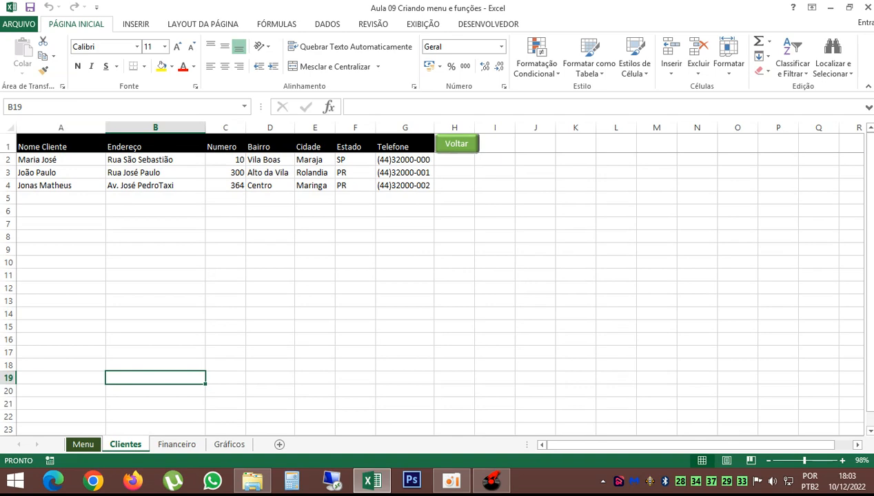
# Review the header row of the Clientes sheet, then look over the Gráficos and Financeiro sheets
pyautogui.moveTo(41, 147); pyautogui.dragTo(420, 147)
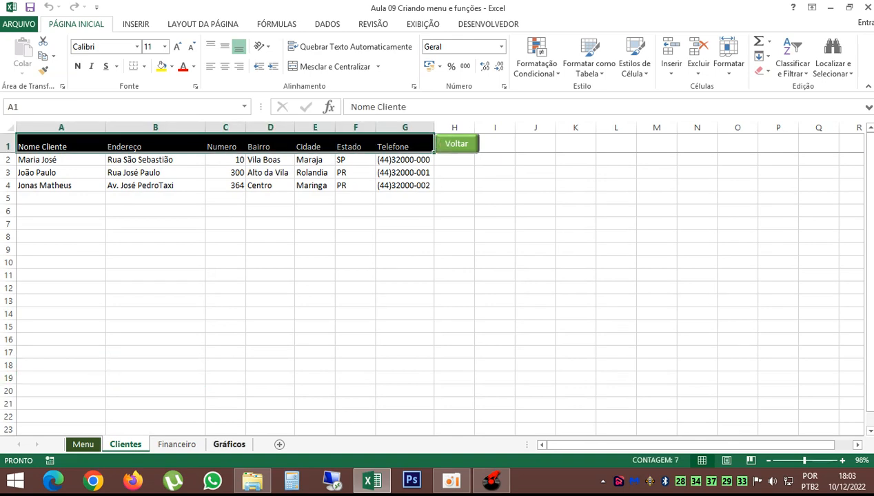
pyautogui.click(229, 444)
pyautogui.click(283, 359)
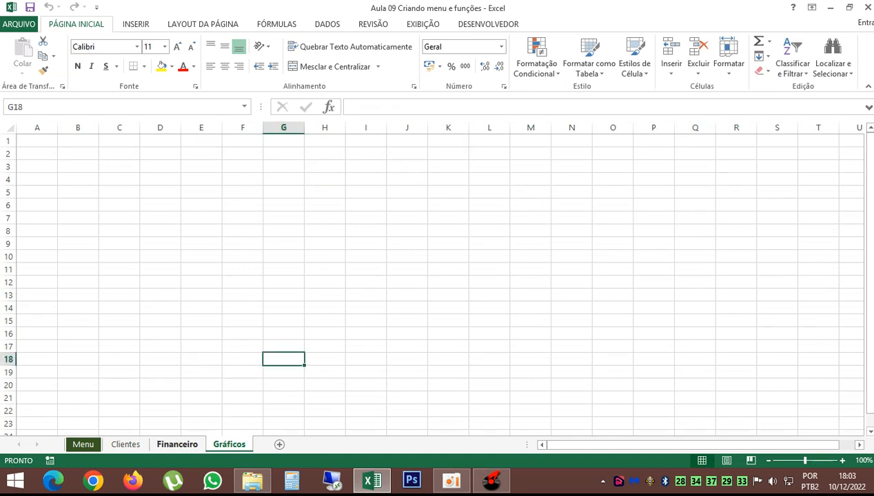
pyautogui.click(176, 444)
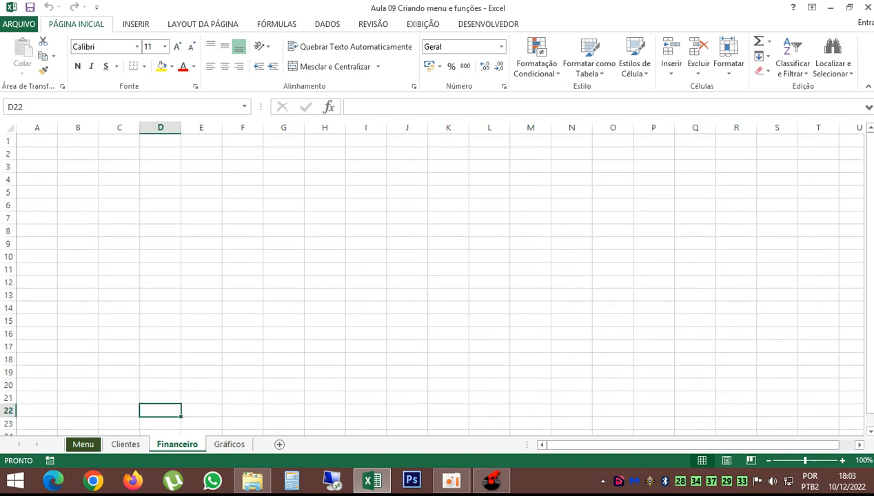
pyautogui.scroll(-5, 433, 283)
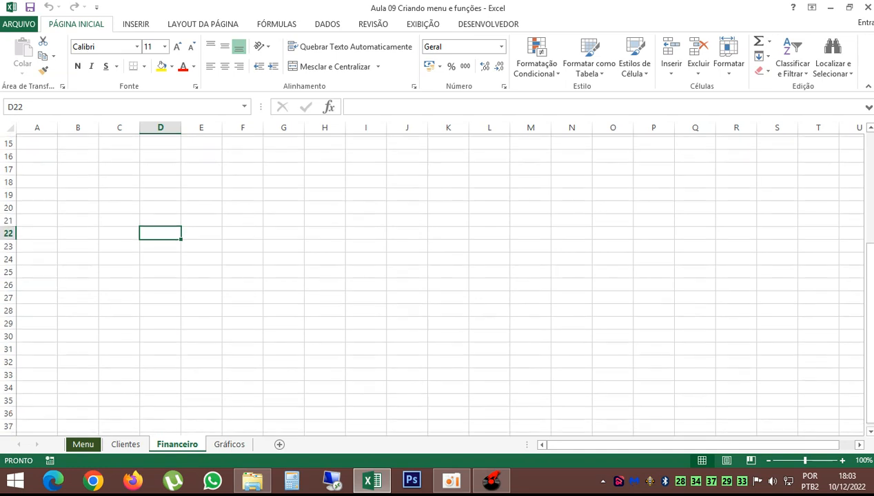
pyautogui.scroll(3, 433, 283)
pyautogui.scroll(2, 433, 283)
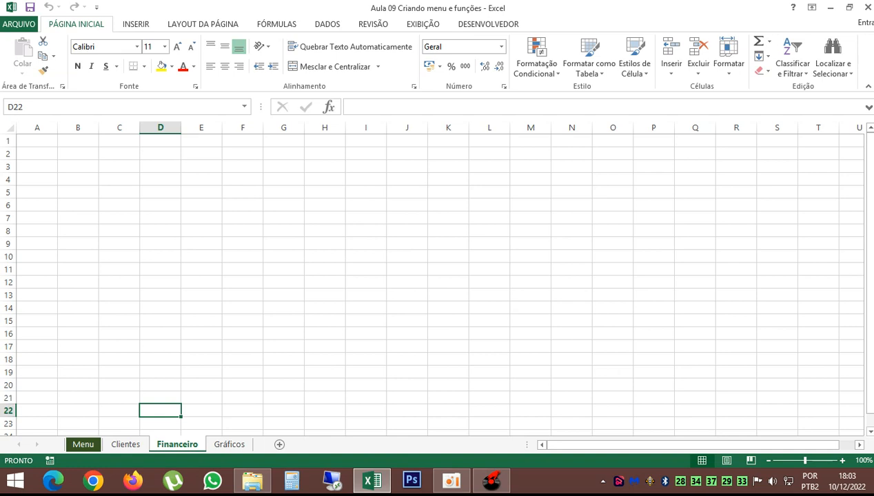
pyautogui.click(37, 140)
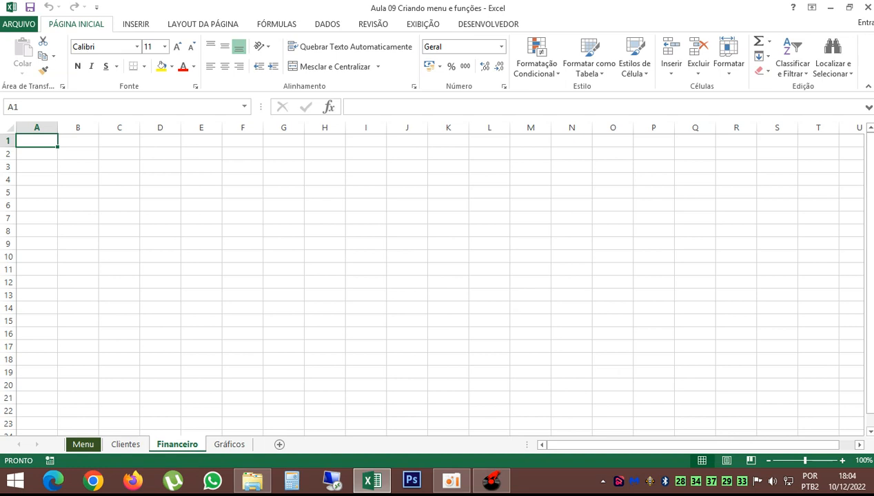
pyautogui.write('C')
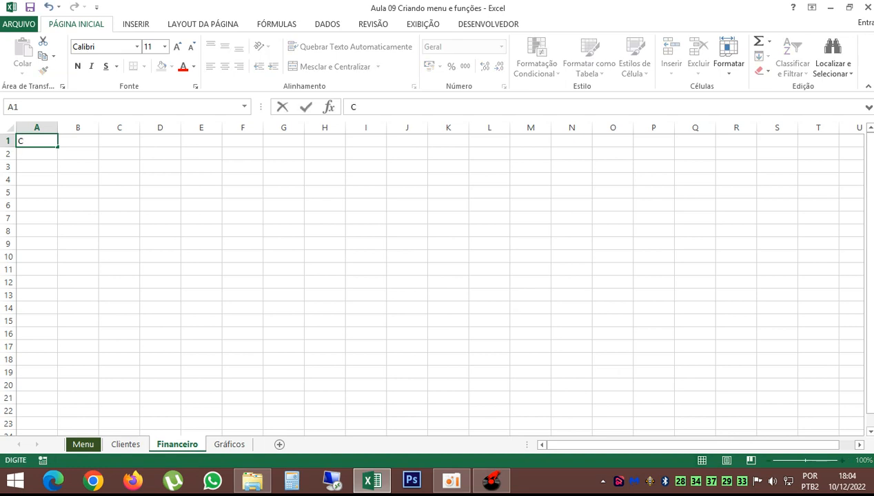
pyautogui.press('BackSpace')
pyautogui.click(159, 244)
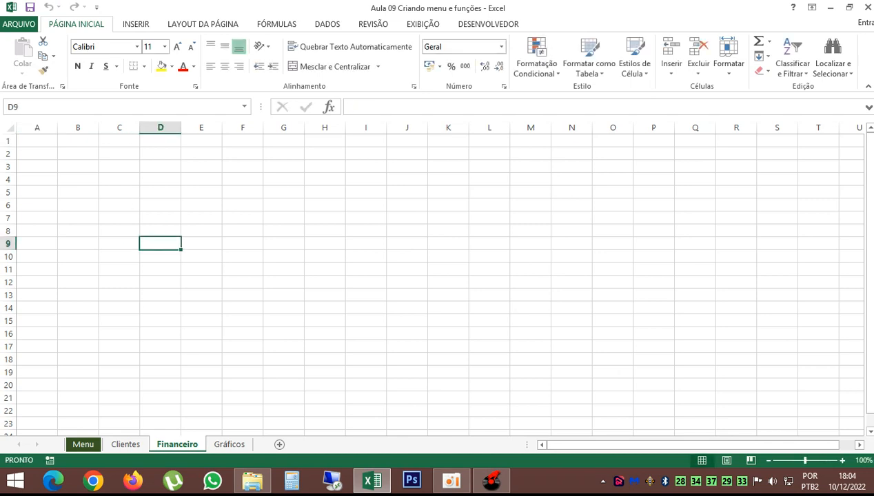
# Add a new worksheet directly after the Financeiro sheet and name it "Compras"
pyautogui.click(279, 445)
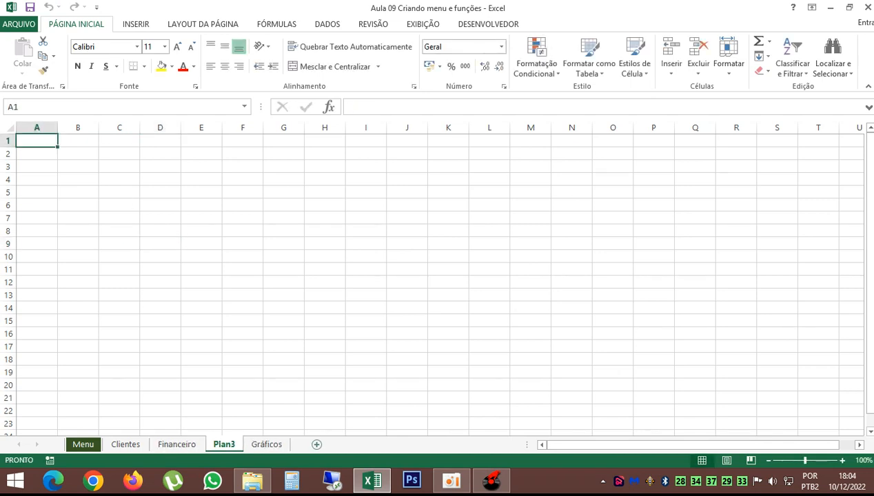
pyautogui.doubleClick(224, 445)
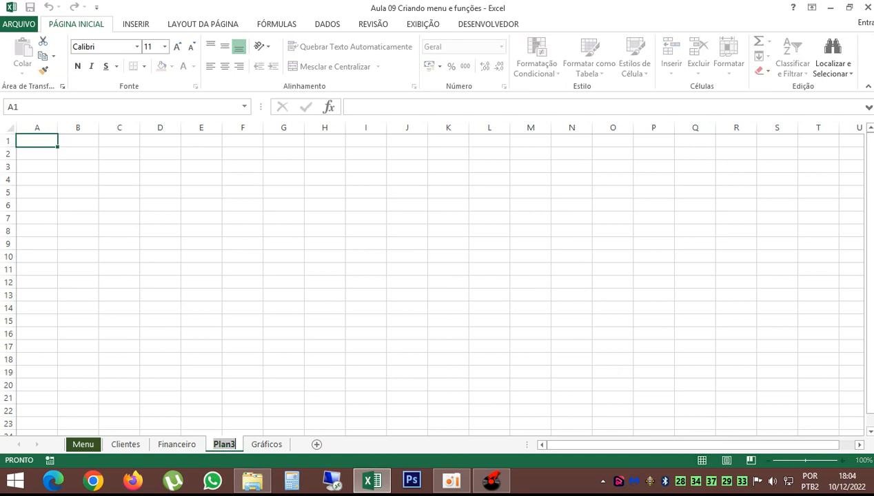
pyautogui.press('BackSpace')
pyautogui.write('C')
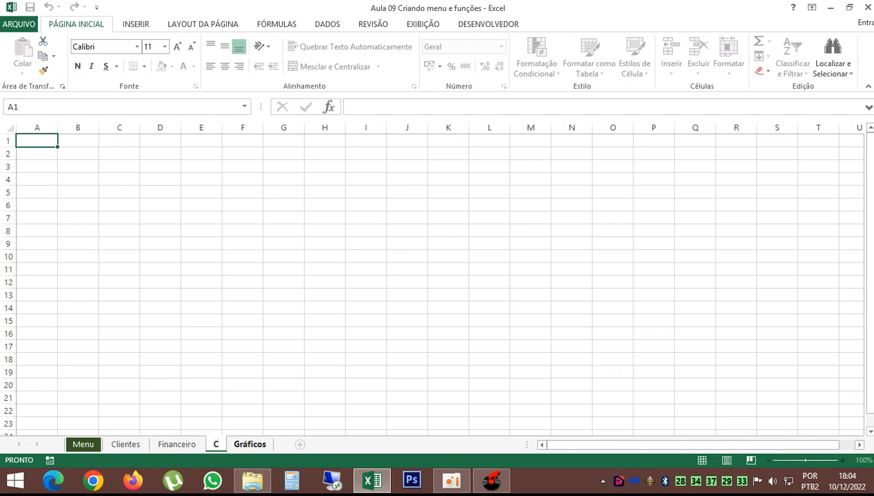
pyautogui.write('ompras')
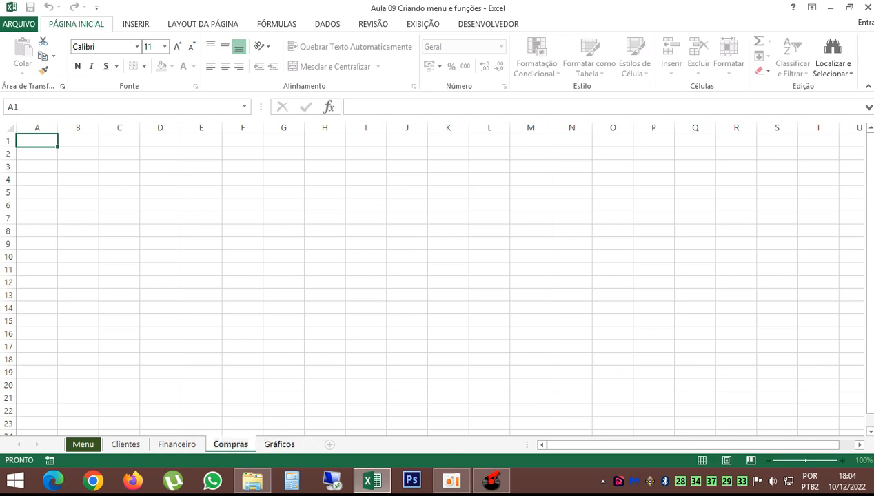
pyautogui.click(243, 411)
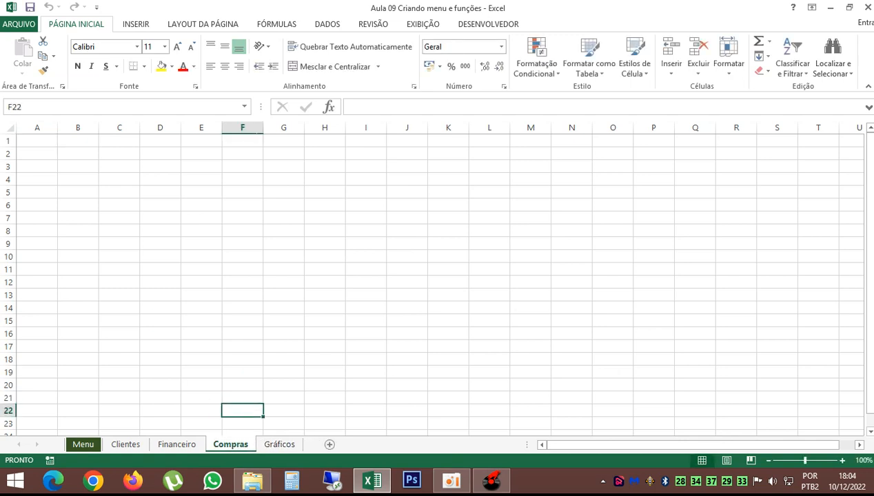
# Add a new worksheet directly after the Compras sheet and name it "Vendas"
pyautogui.click(329, 445)
pyautogui.doubleClick(274, 445)
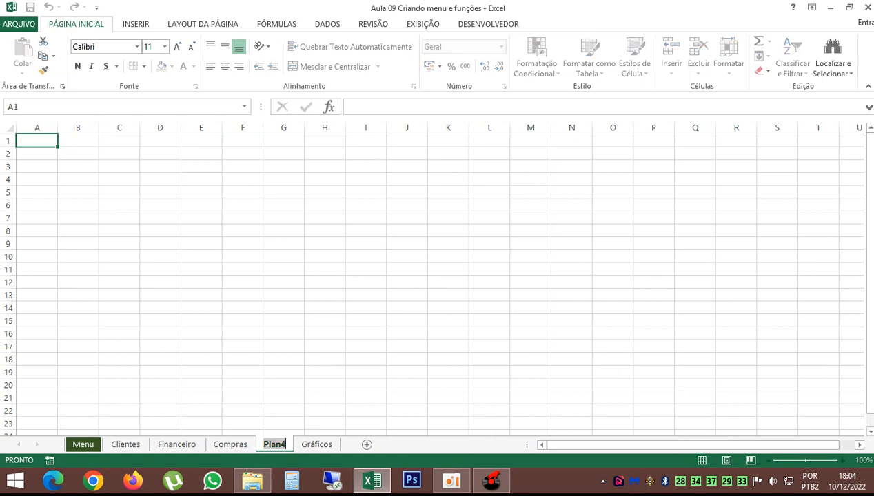
pyautogui.write('Vendas')
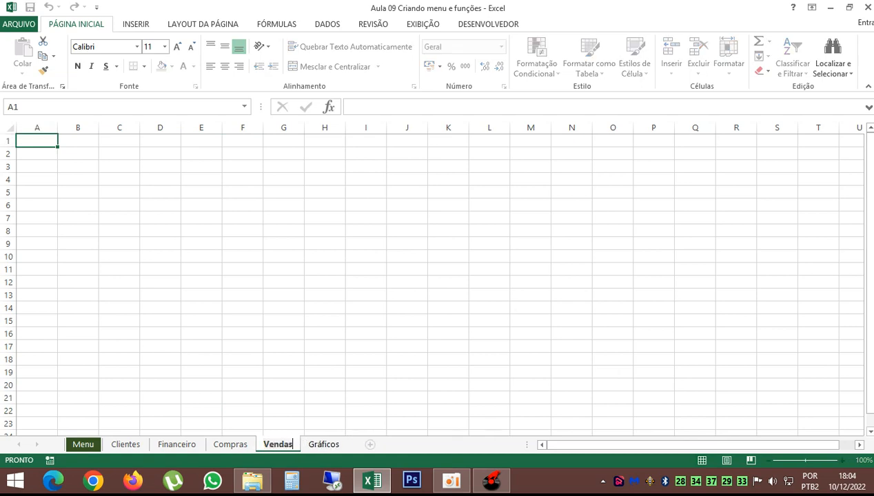
pyautogui.click(283, 411)
# Move the Financeiro worksheet so that it sits between Vendas and Gráficos
pyautogui.click(176, 445)
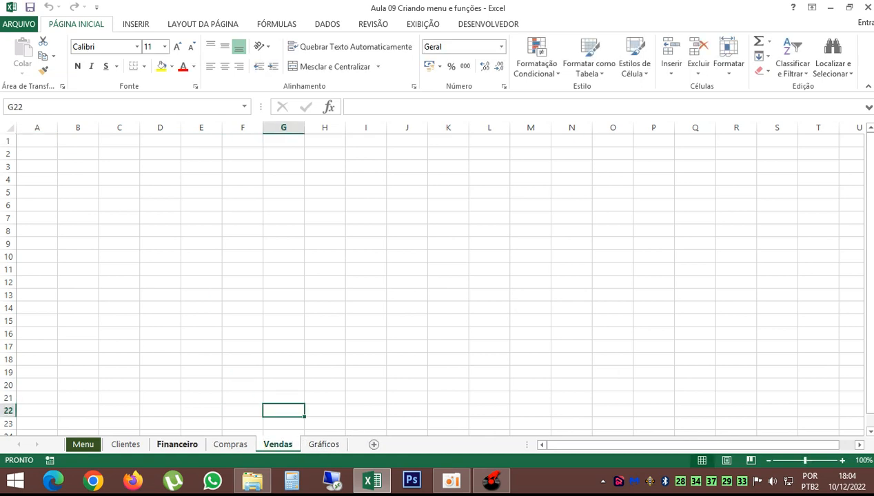
pyautogui.moveTo(298, 445); pyautogui.dragTo(300, 445)
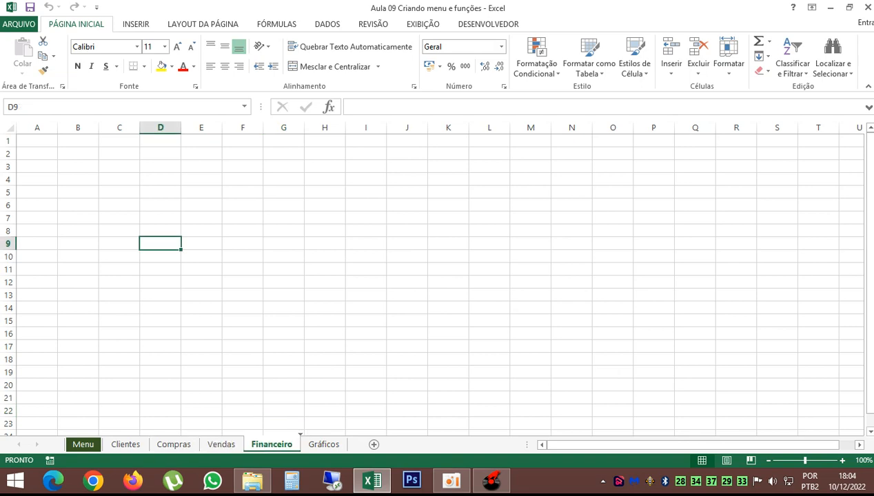
pyautogui.click(201, 411)
# Look over the Clientes, Compras, Vendas, Financeiro and Gráficos sheets in their current order
pyautogui.click(173, 445)
pyautogui.click(242, 411)
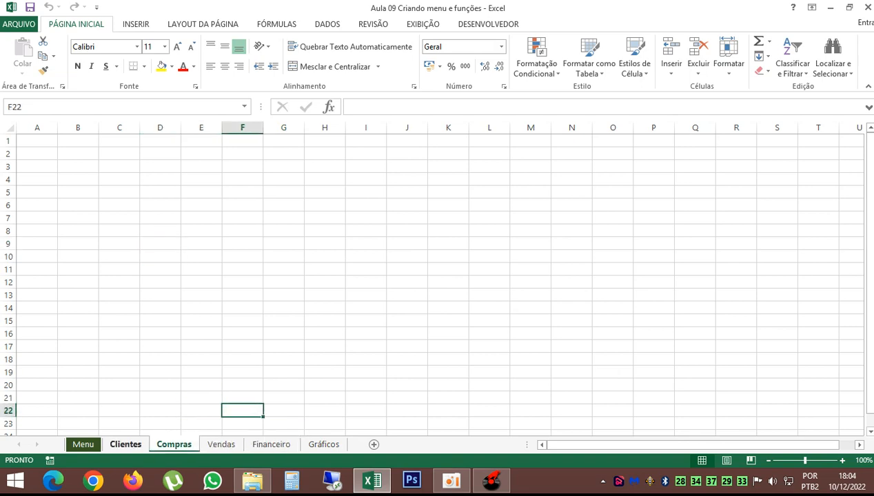
pyautogui.click(125, 445)
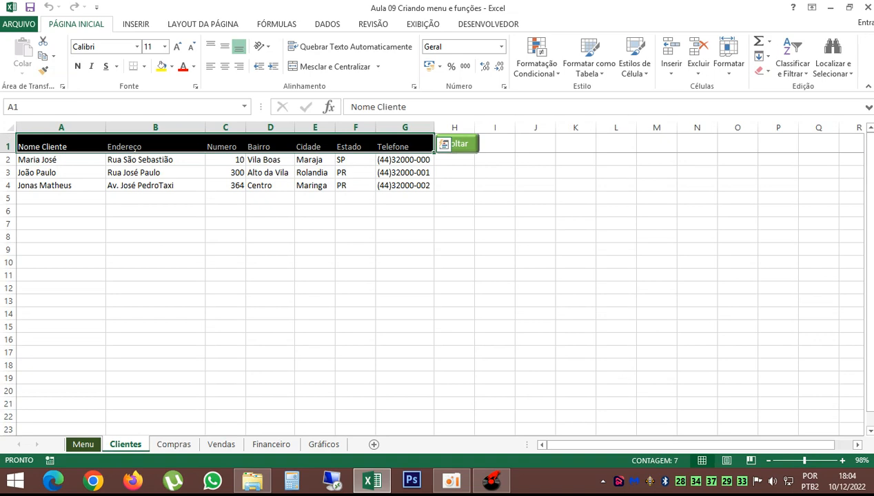
pyautogui.click(174, 445)
pyautogui.click(222, 444)
pyautogui.click(271, 445)
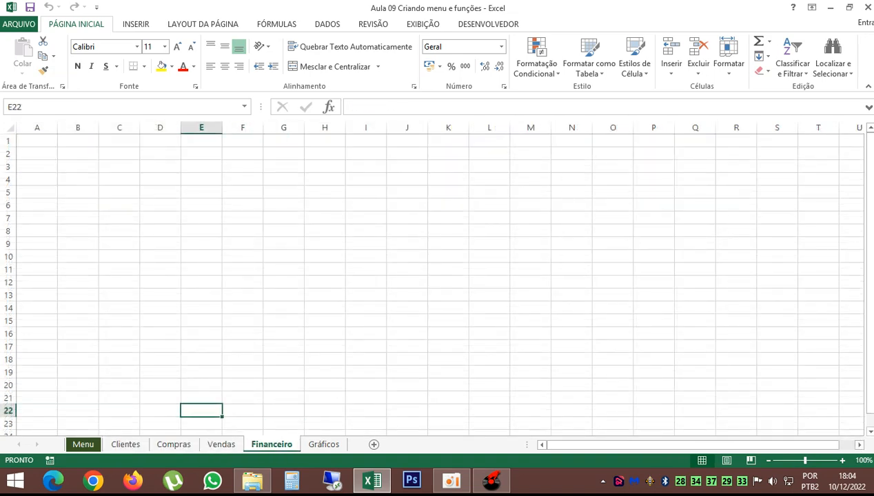
pyautogui.click(221, 445)
pyautogui.click(173, 445)
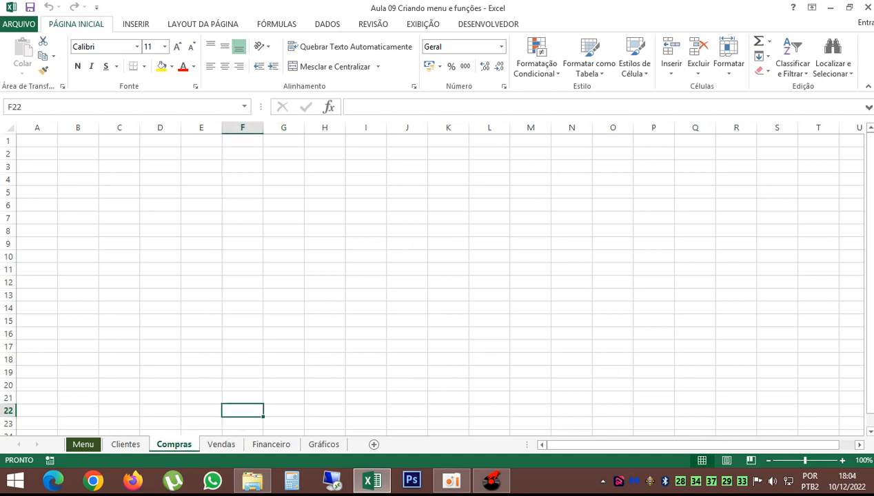
pyautogui.click(221, 444)
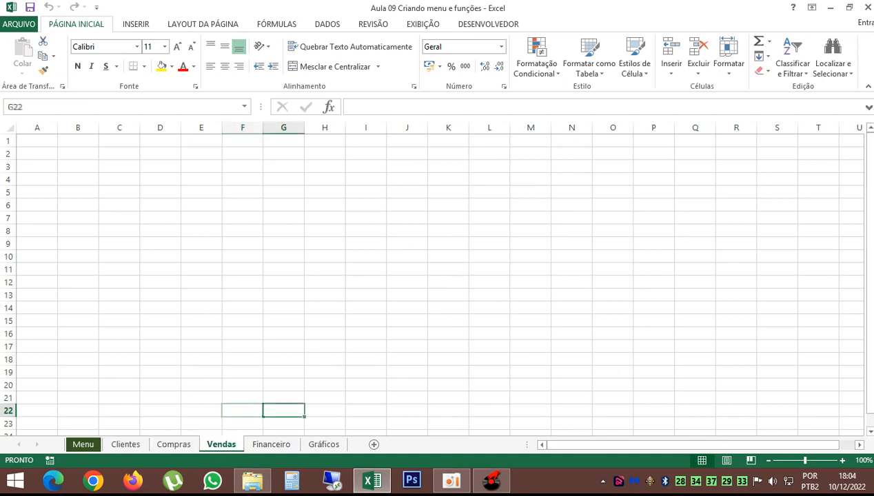
pyautogui.click(271, 444)
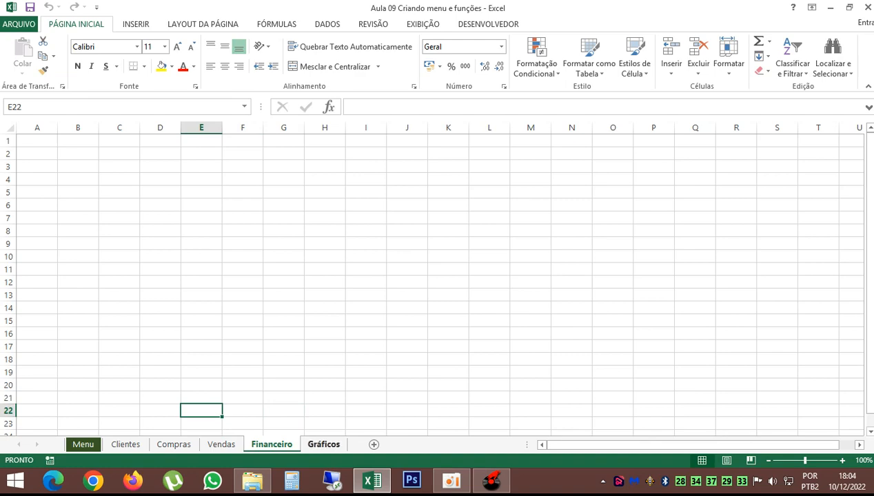
pyautogui.click(323, 445)
pyautogui.click(125, 444)
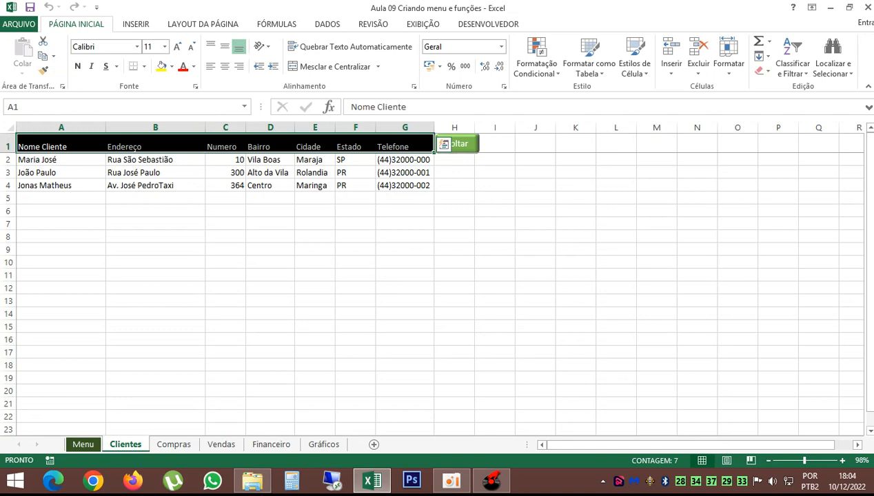
pyautogui.click(155, 314)
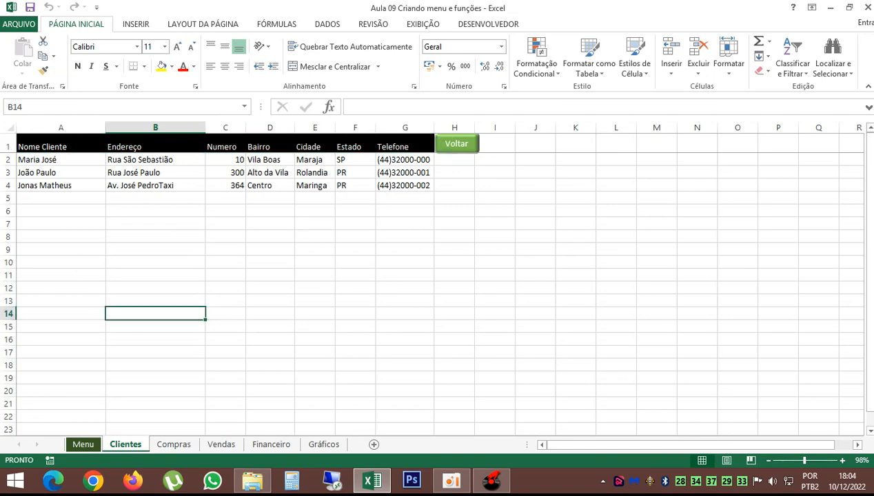
# On the Compras sheet, enter the header "ID" in A1 and the value 1 in A2
pyautogui.click(173, 444)
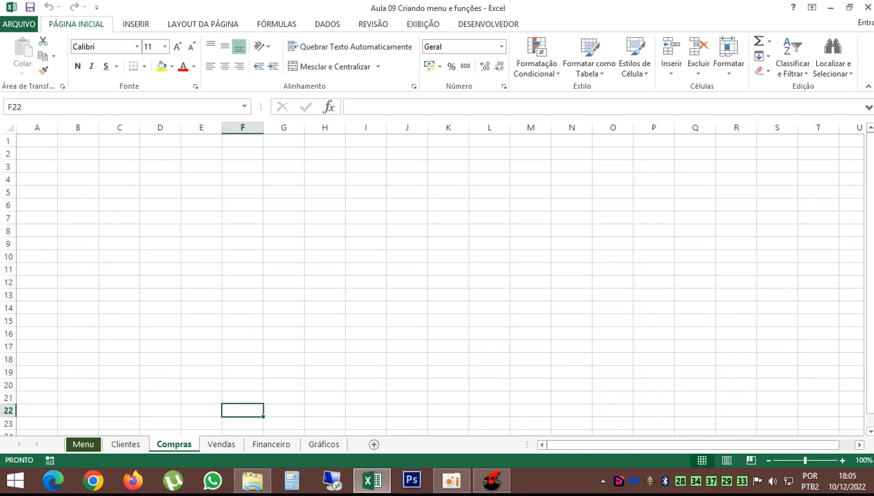
pyautogui.click(36, 141)
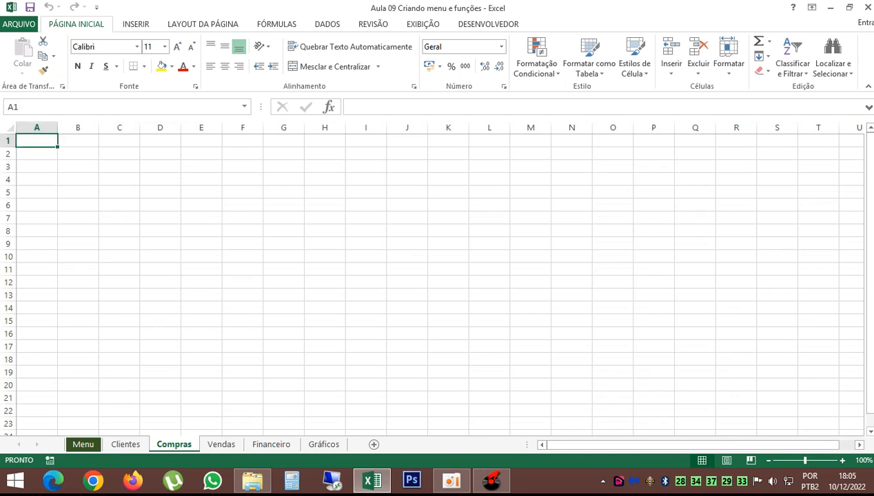
pyautogui.write('ID')
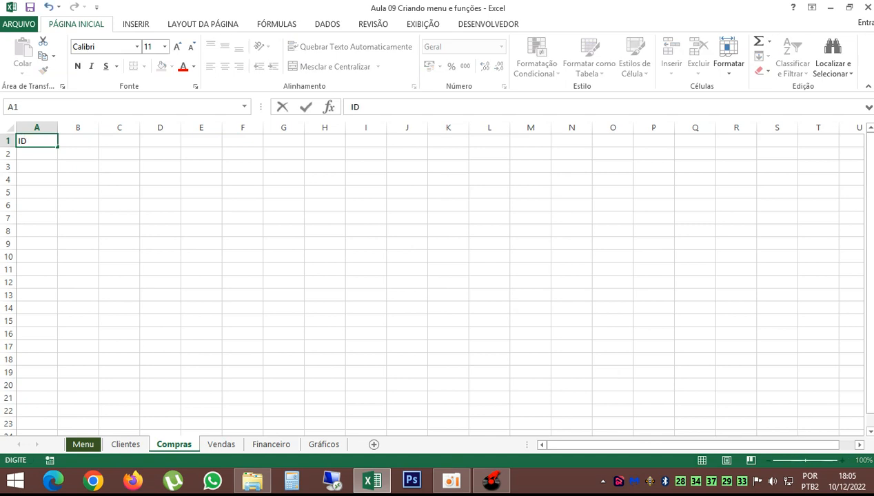
pyautogui.press('Tab')
pyautogui.press('Return')
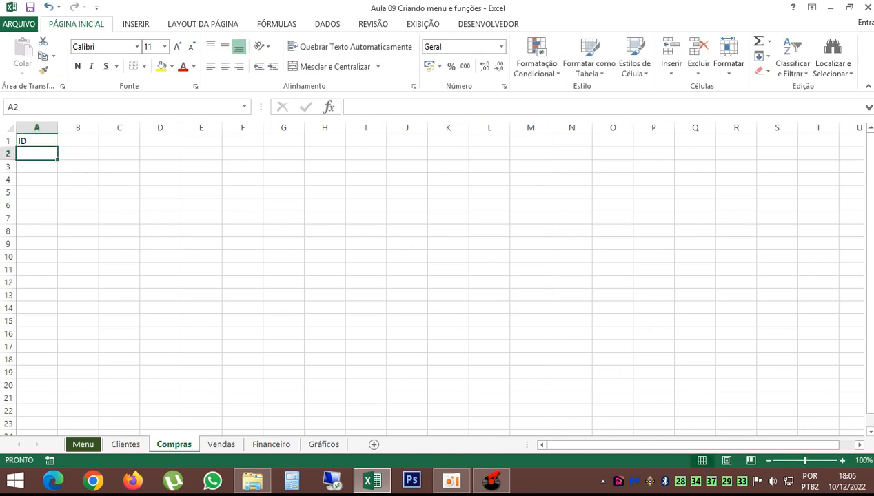
pyautogui.write('1')
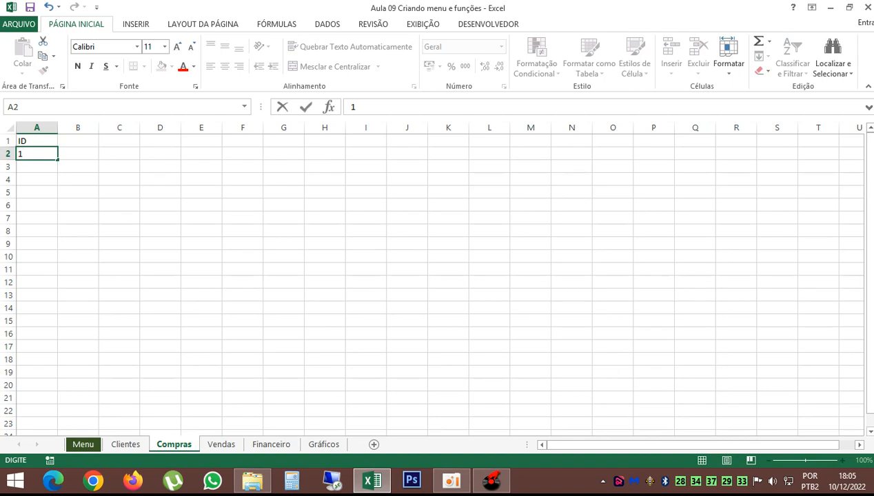
pyautogui.click(78, 141)
pyautogui.click(37, 154)
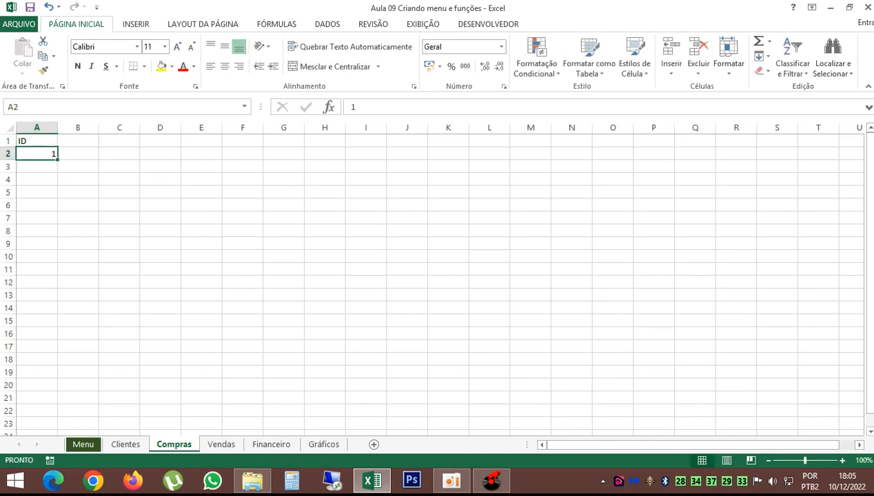
# Narrow column A of the Compras sheet to fit its contents, leaving a little extra width
pyautogui.doubleClick(58, 128)
pyautogui.click(58, 128)
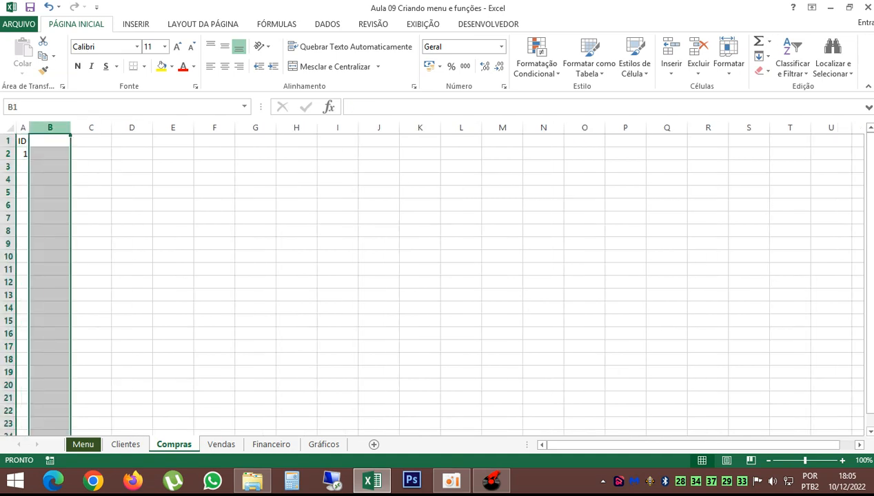
pyautogui.moveTo(30, 127); pyautogui.dragTo(34, 127)
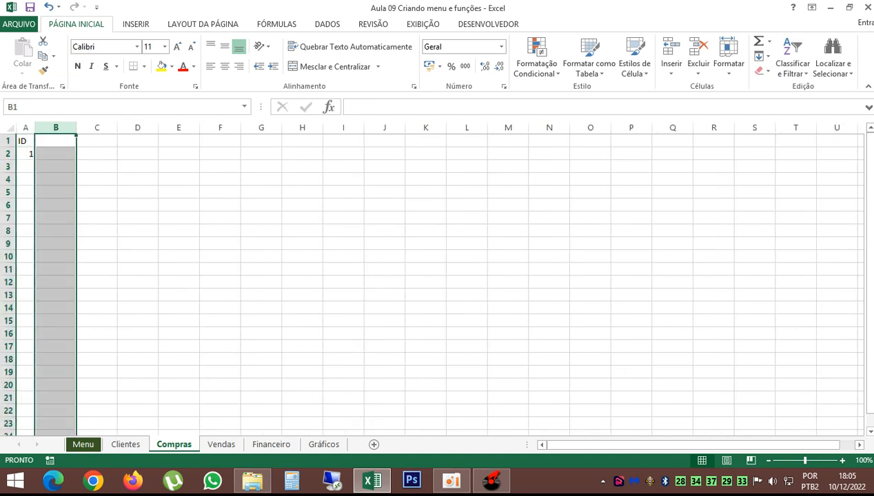
pyautogui.click(25, 142)
pyautogui.click(25, 154)
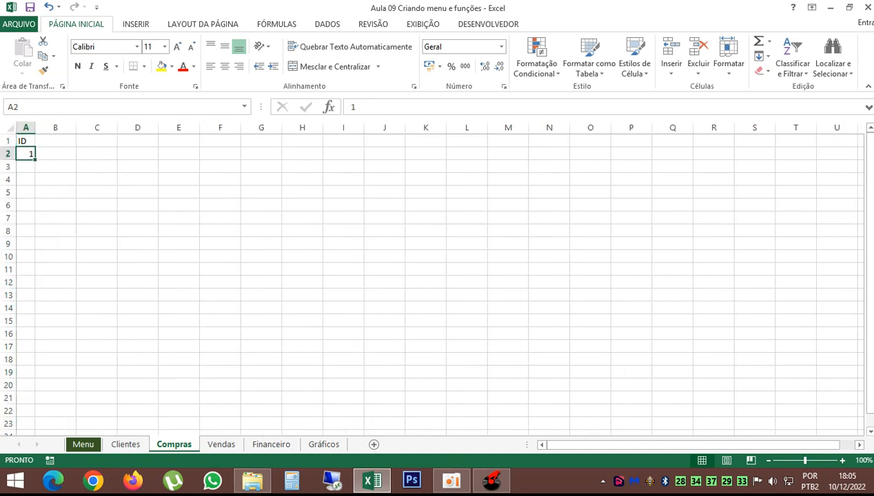
pyautogui.click(26, 141)
pyautogui.click(25, 154)
# Enter the headers "Produto" in B1 and "Valor" in C1 of the Compras sheet
pyautogui.click(56, 141)
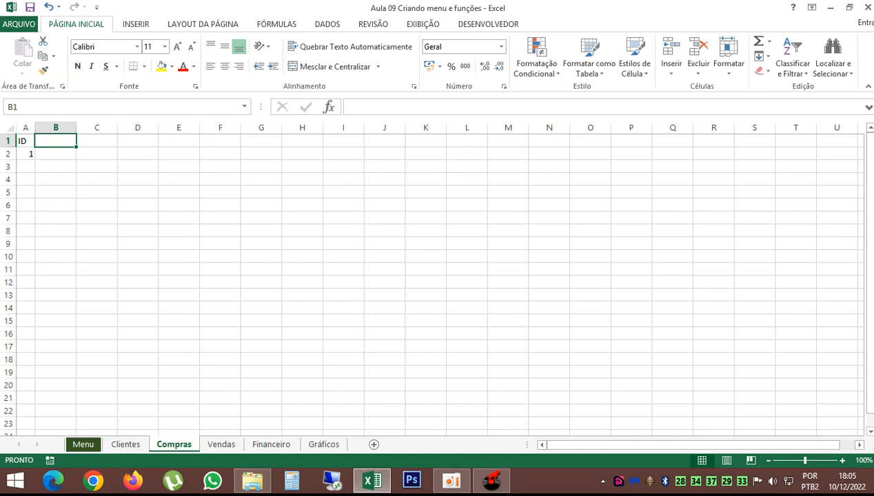
pyautogui.write('Produto')
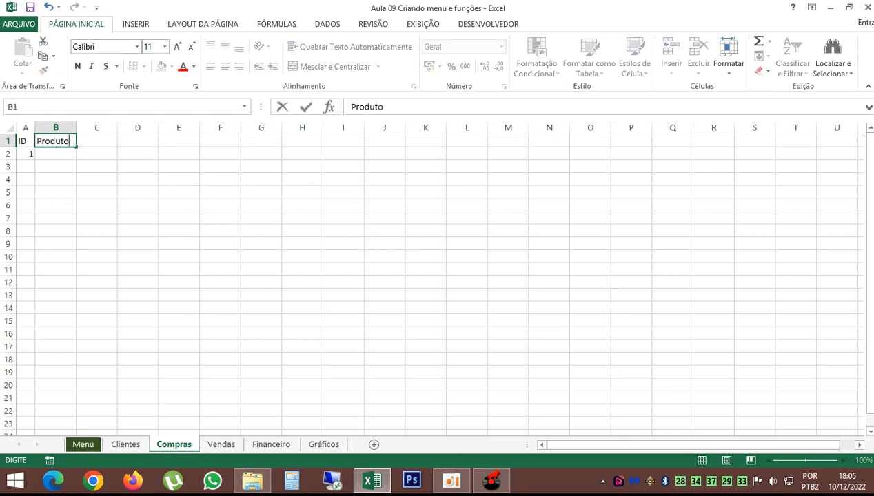
pyautogui.click(137, 192)
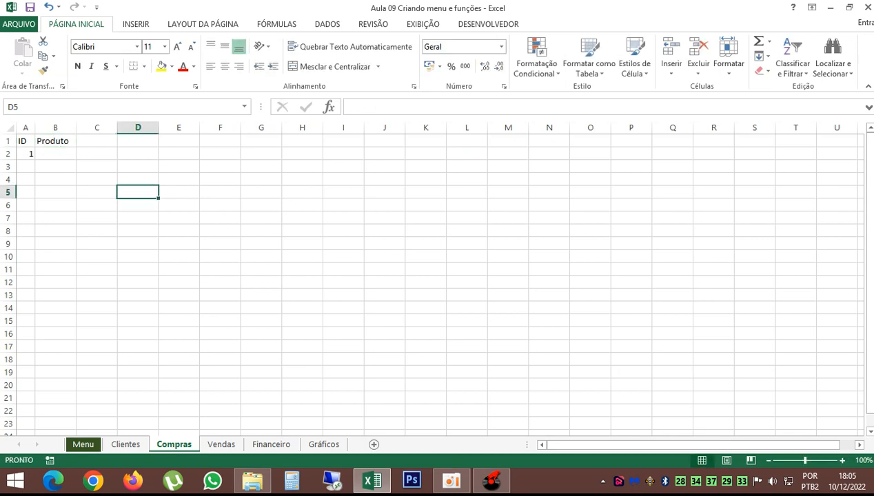
pyautogui.click(96, 142)
pyautogui.write('Voalor')
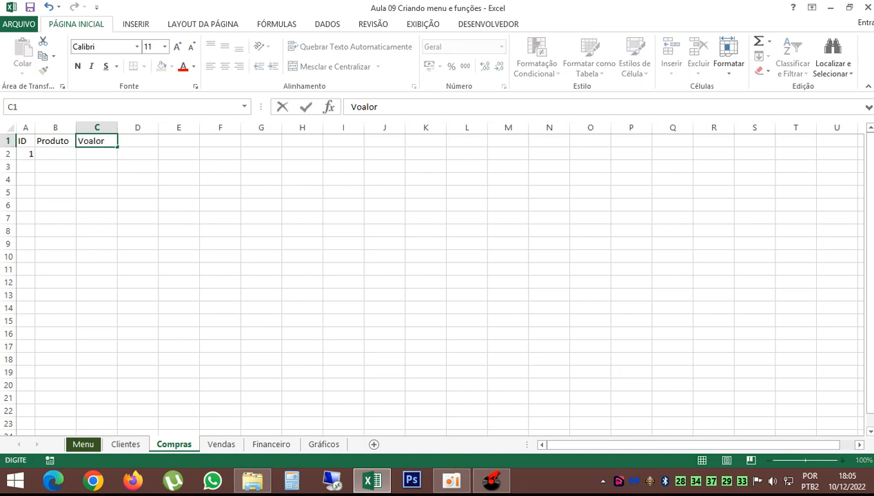
pyautogui.moveTo(105, 141); pyautogui.dragTo(84, 141)
pyautogui.write('alor')
pyautogui.click(97, 180)
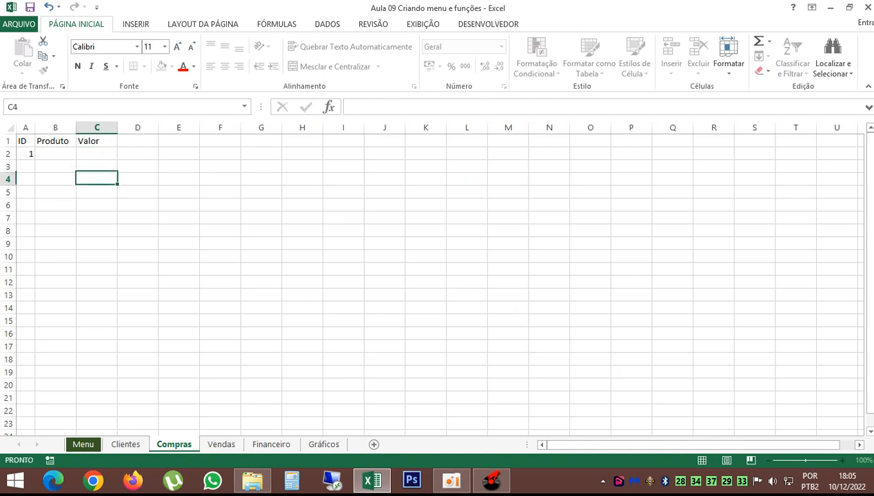
# Enter the header "Quantidade" in D1 and auto-fit column D to the text
pyautogui.click(138, 142)
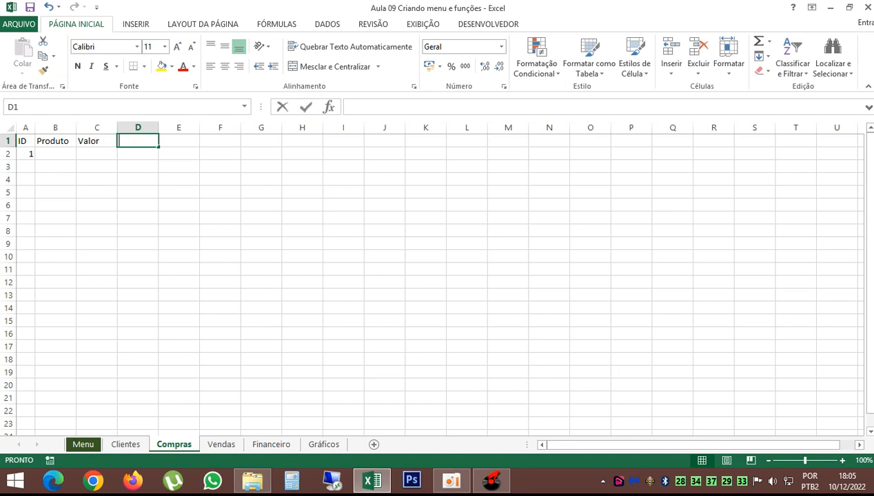
pyautogui.write('Quantidade')
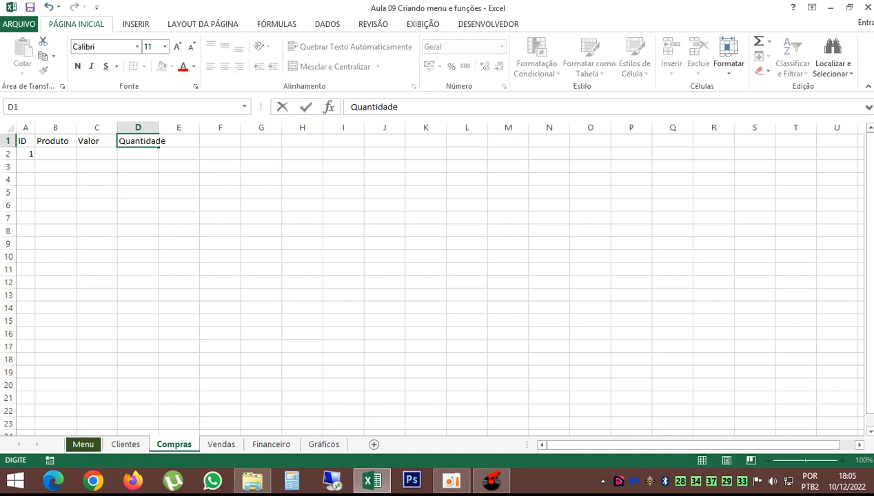
pyautogui.press('Return')
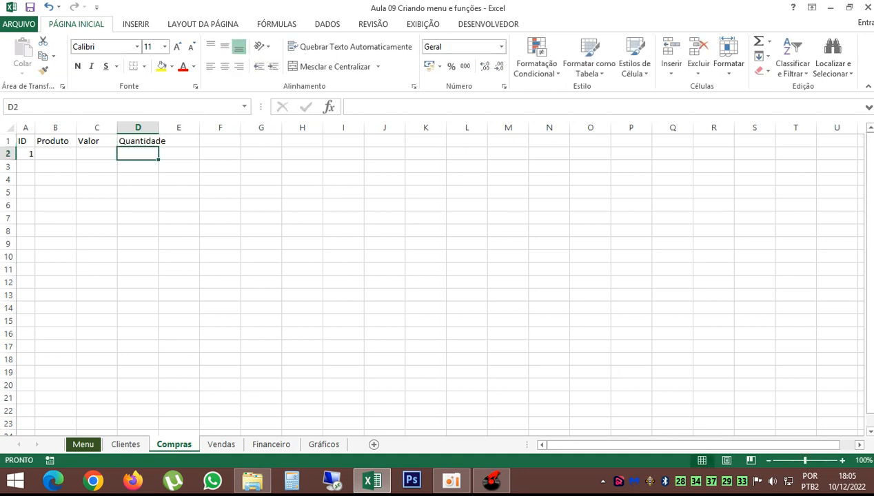
pyautogui.doubleClick(159, 128)
pyautogui.click(189, 141)
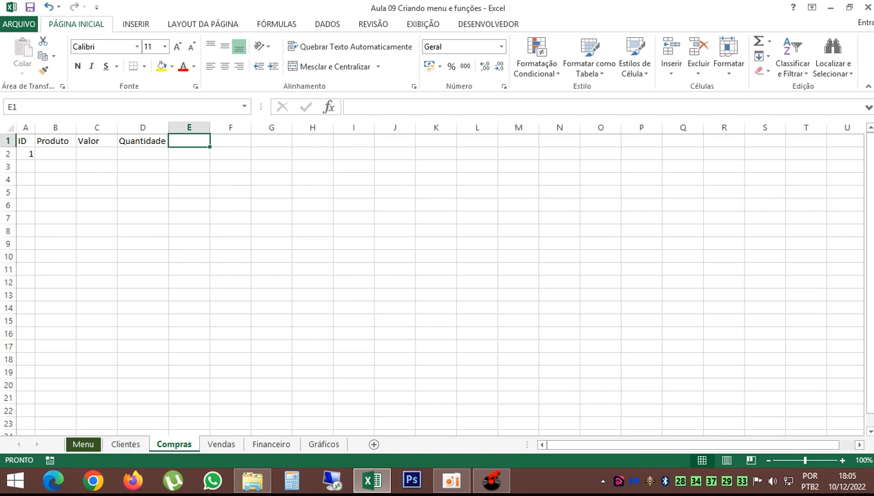
# Change the C1 header to "Valor Compra" and auto-fit column C to the text
pyautogui.doubleClick(99, 140)
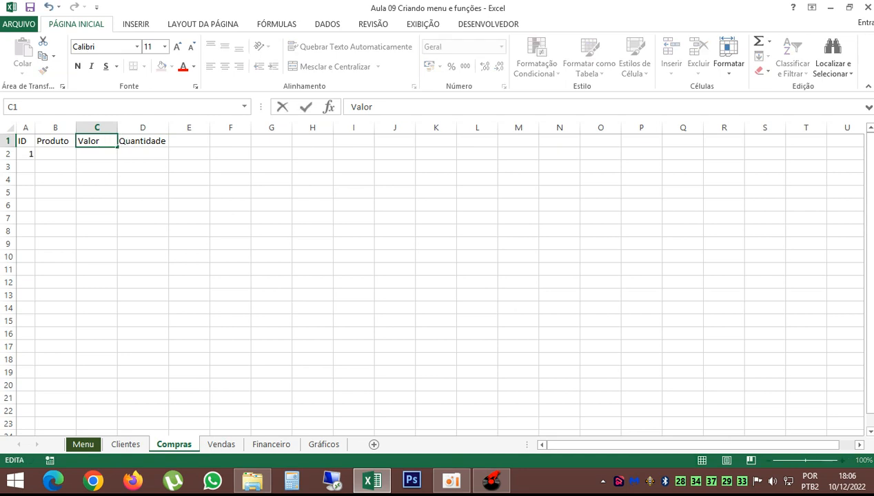
pyautogui.write('Compra')
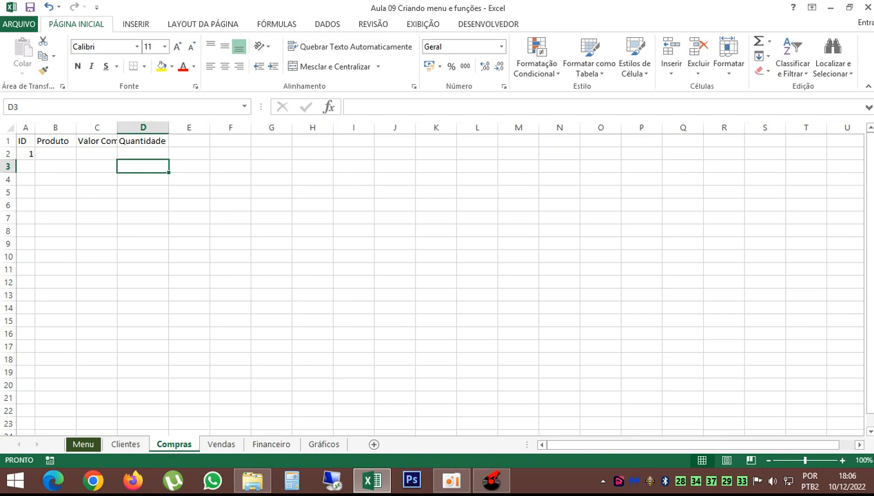
pyautogui.doubleClick(118, 127)
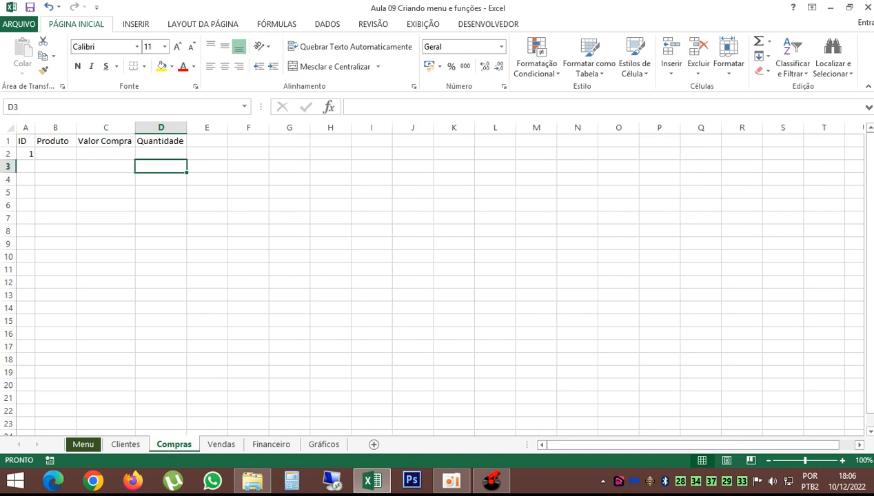
# Enter the header "Valor de Vendas" in E1 and auto-fit column E to the text
pyautogui.click(161, 141)
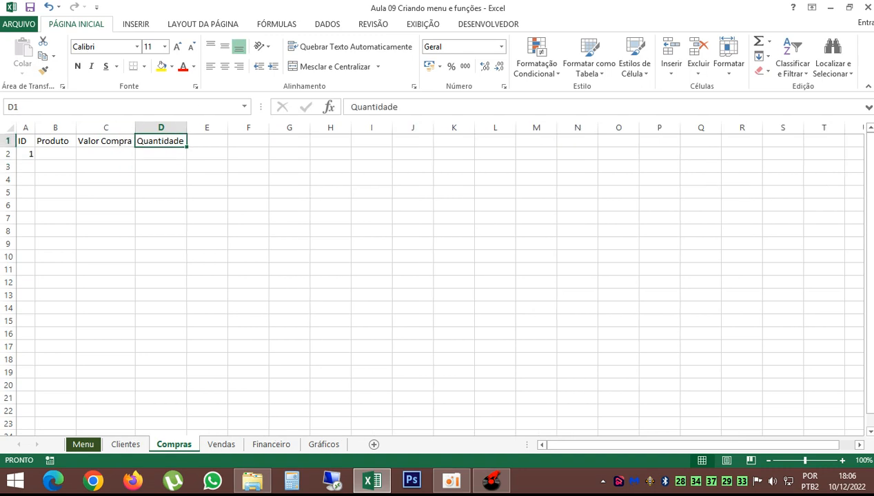
pyautogui.click(207, 141)
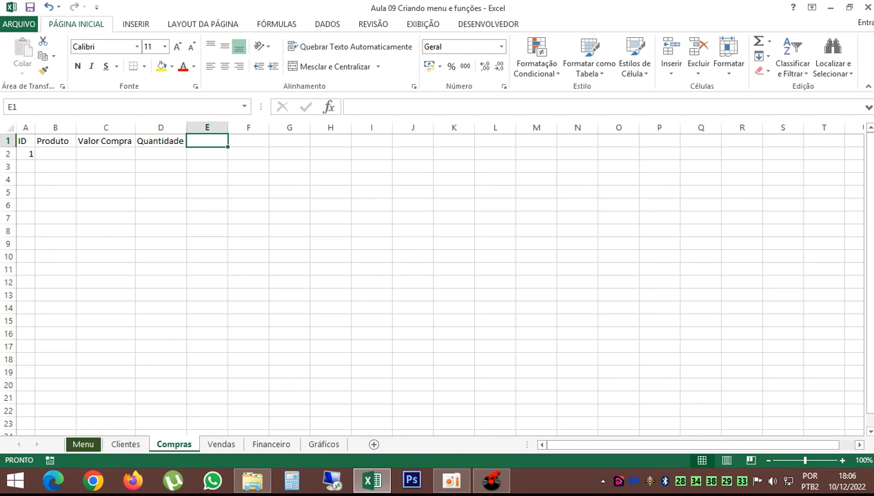
pyautogui.write('Vendas')
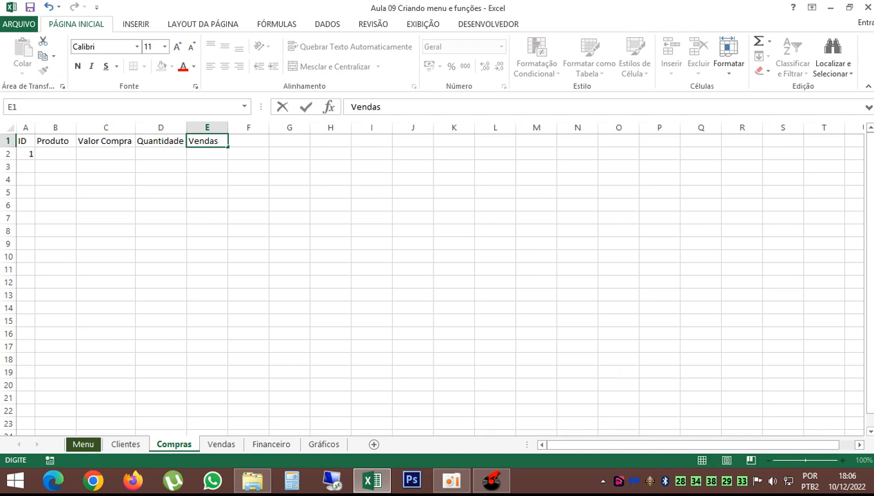
pyautogui.click(189, 142)
pyautogui.write('Valor ')
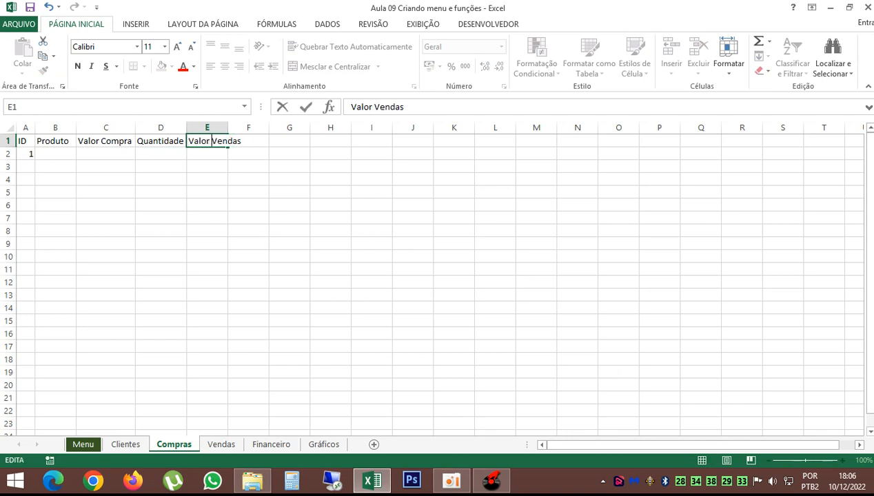
pyautogui.write('de')
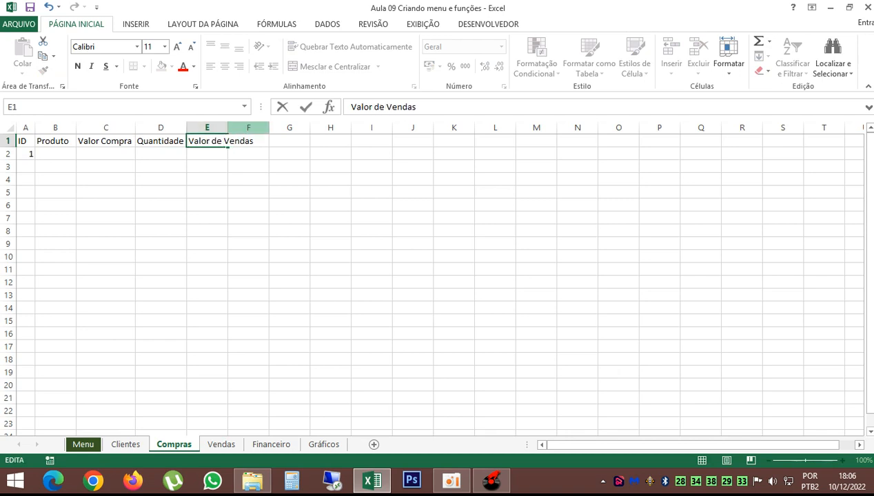
pyautogui.doubleClick(229, 128)
pyautogui.click(229, 127)
pyautogui.click(221, 205)
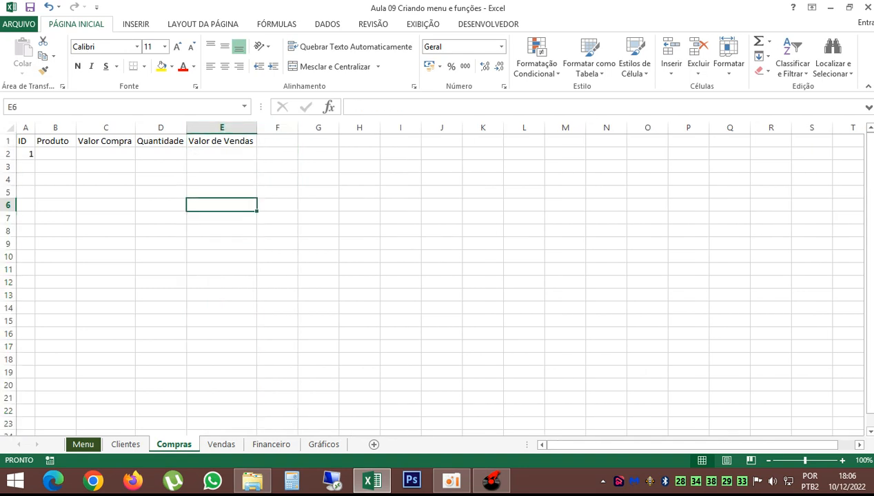
# Enter the product "Sapatos" in B2 of the Compras sheet
pyautogui.click(106, 154)
pyautogui.click(56, 141)
pyautogui.click(55, 154)
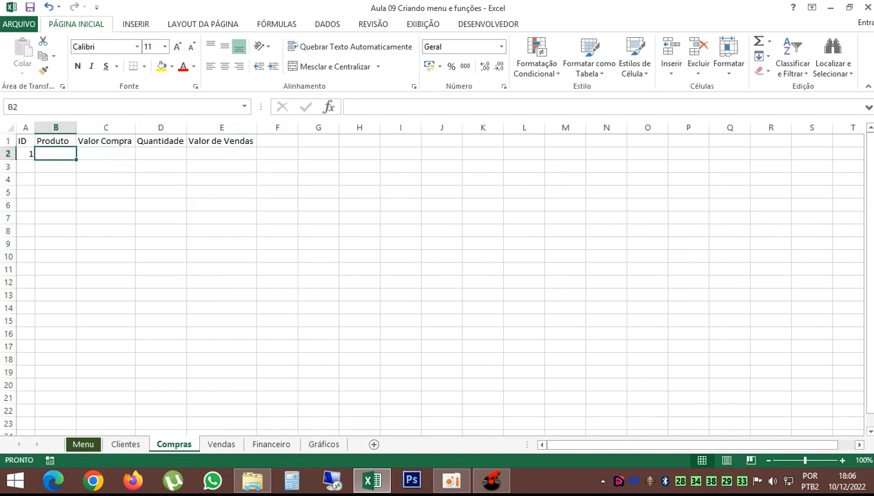
pyautogui.write('Sa')
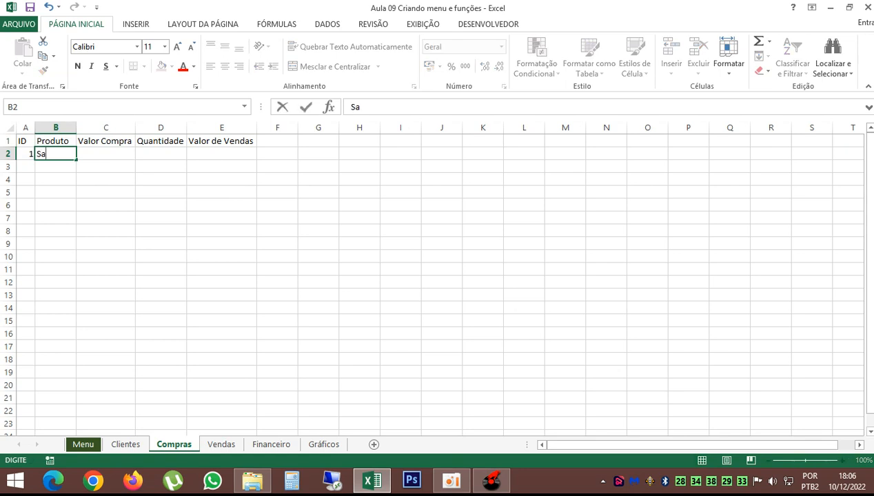
pyautogui.write('pado')
pyautogui.moveTo(66, 154); pyautogui.dragTo(56, 154)
pyautogui.write('tos')
# Enter the purchase value 50,00 in C2 for the first product
pyautogui.click(106, 179)
pyautogui.click(105, 154)
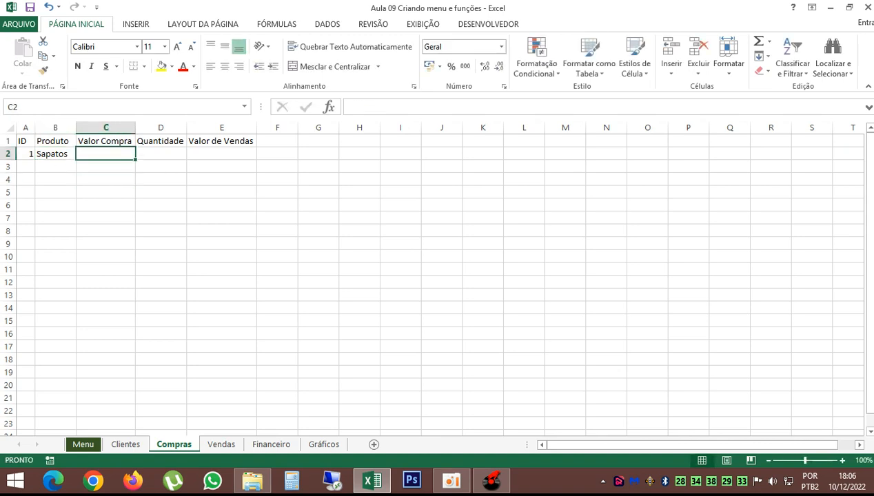
pyautogui.write('50,00')
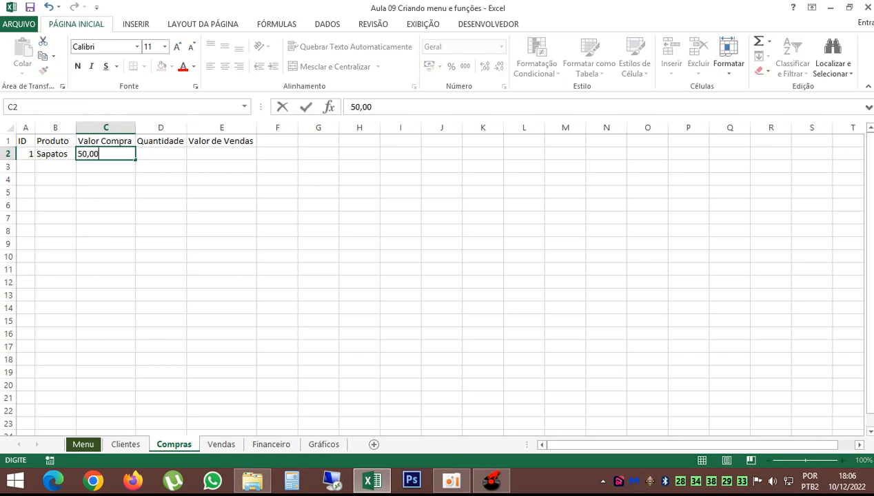
pyautogui.press('Return')
# Extend the product name in B2 to "Sapatos Social" and auto-fit column B to the text
pyautogui.doubleClick(67, 154)
pyautogui.write('S')
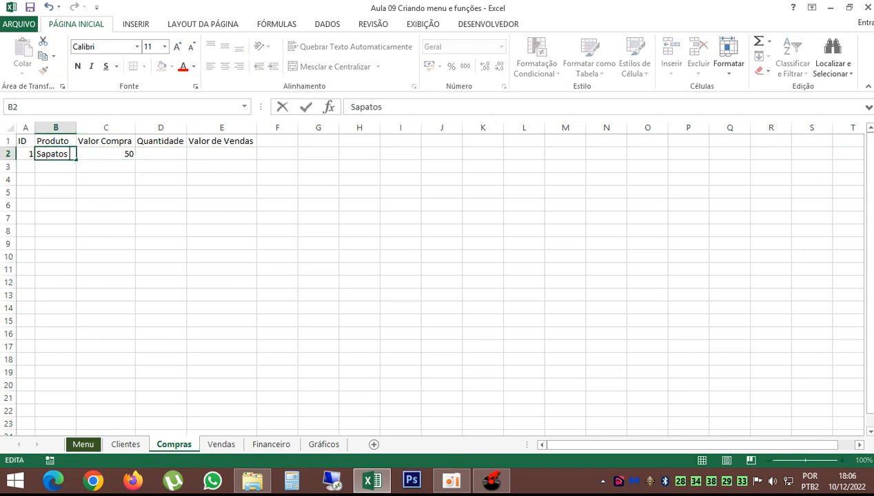
pyautogui.write('ocial')
pyautogui.click(78, 128)
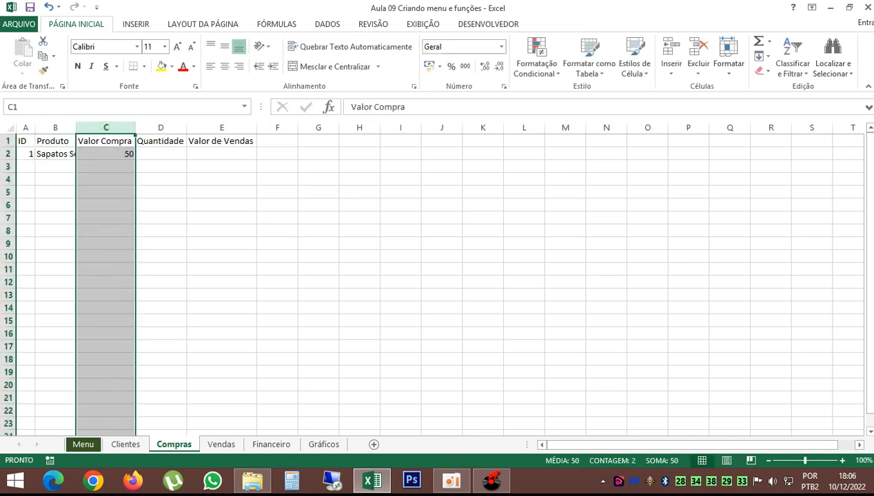
pyautogui.doubleClick(77, 128)
# Enter the quantity 1000 in D2 for the first product
pyautogui.click(125, 154)
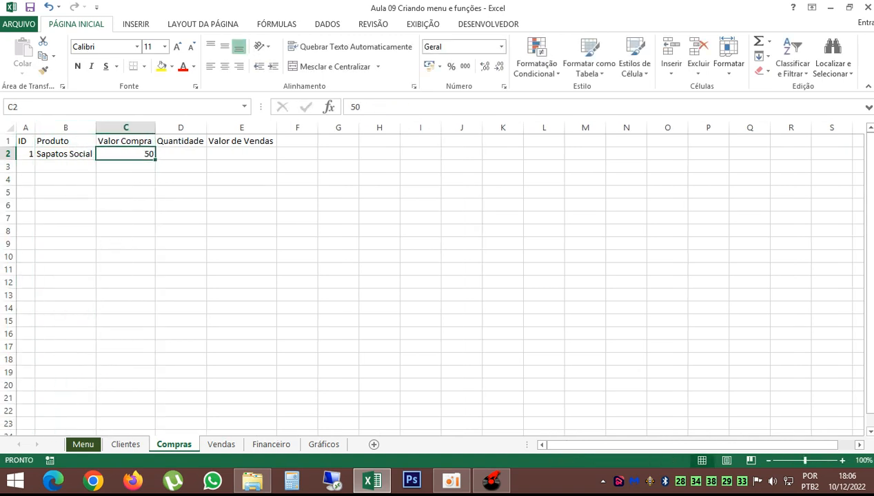
pyautogui.click(180, 154)
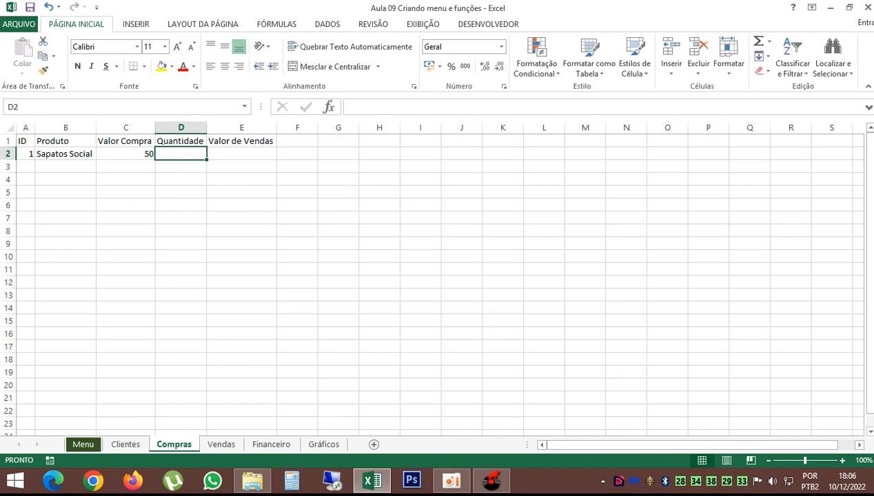
pyautogui.write('1000')
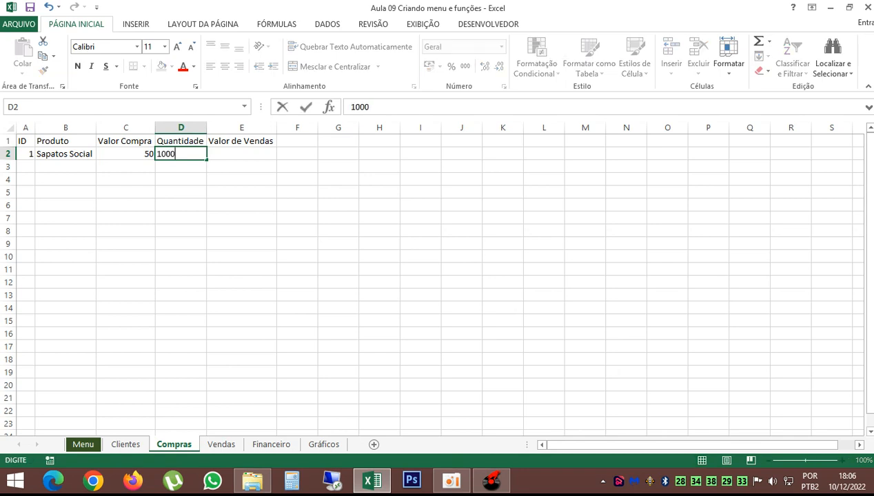
pyautogui.press('Return')
# Insert an empty column between the Quantidade and Valor de Vendas columns
pyautogui.click(241, 154)
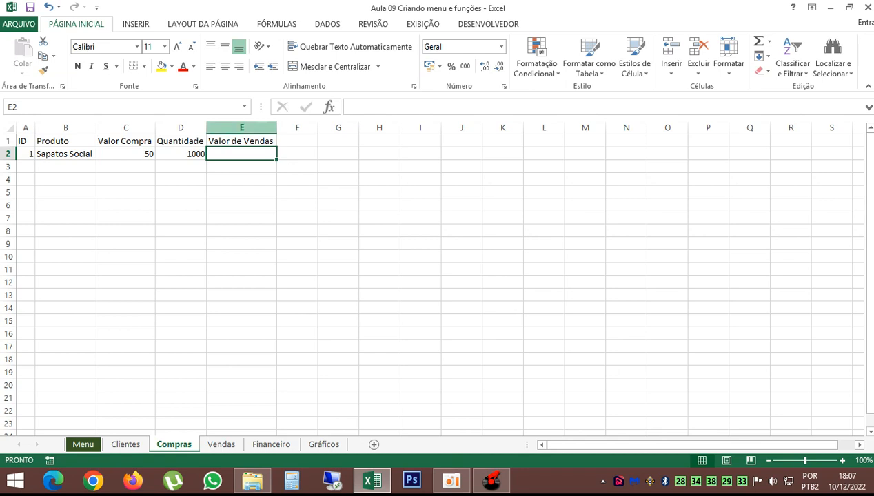
pyautogui.click(216, 128)
pyautogui.rightClick(216, 129)
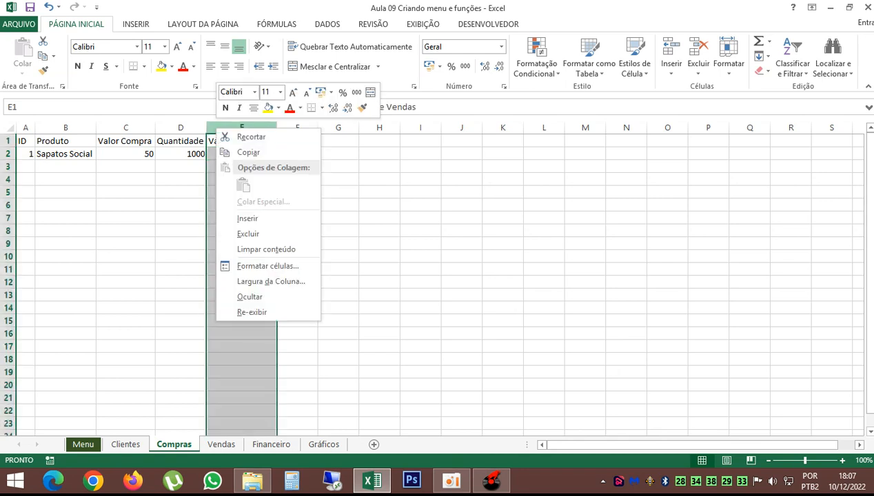
pyautogui.click(247, 218)
# Enter the header "Porcentage de venda" in E1 of the new column and auto-fit its width
pyautogui.click(231, 141)
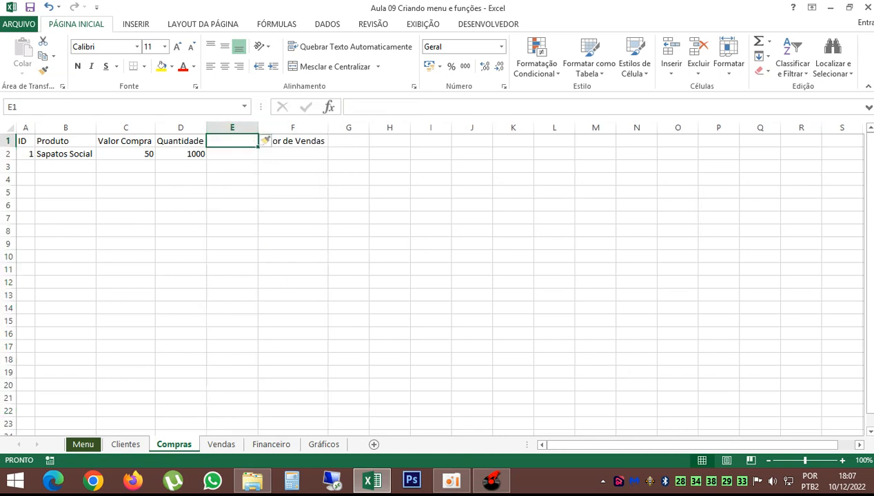
pyautogui.write('Porce')
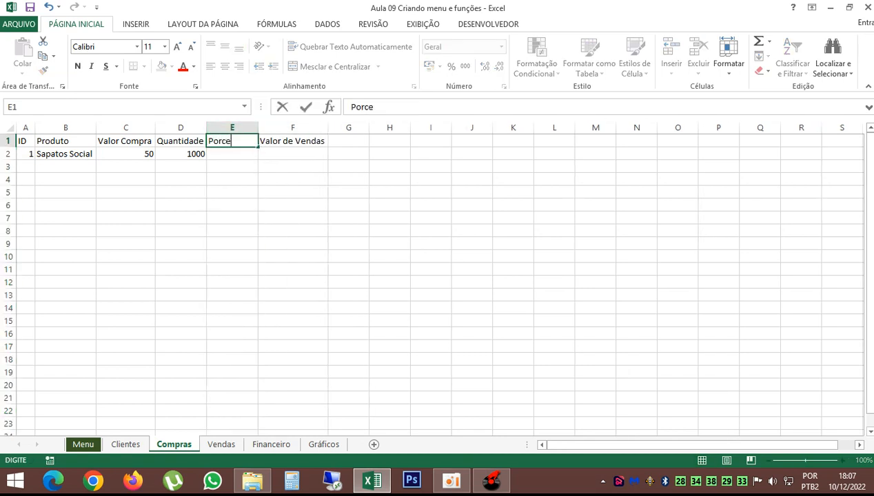
pyautogui.write('ntage de')
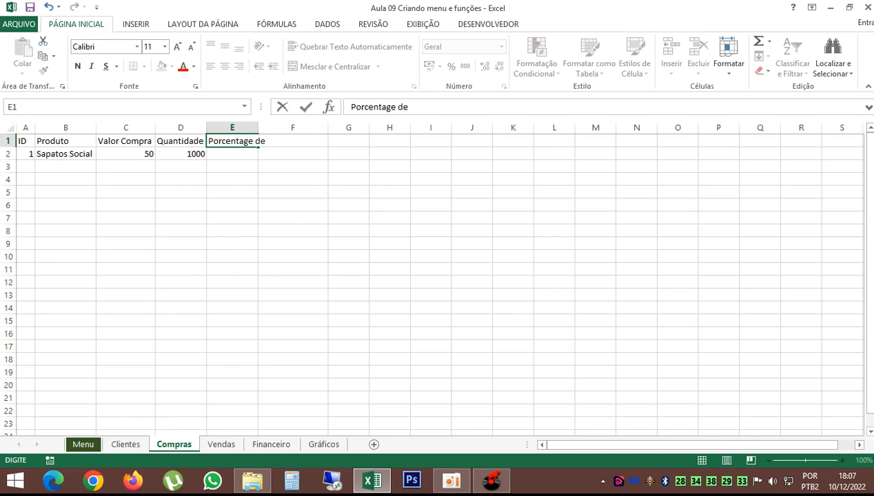
pyautogui.write(' venda')
pyautogui.doubleClick(258, 127)
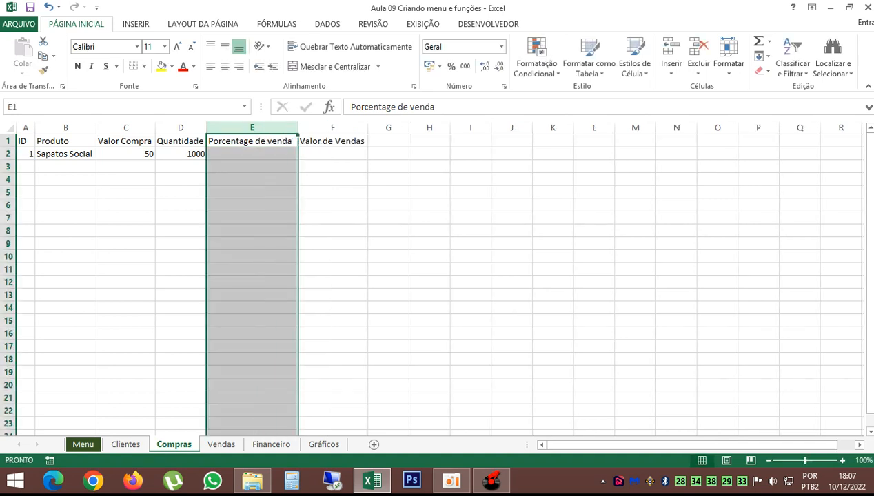
pyautogui.click(253, 192)
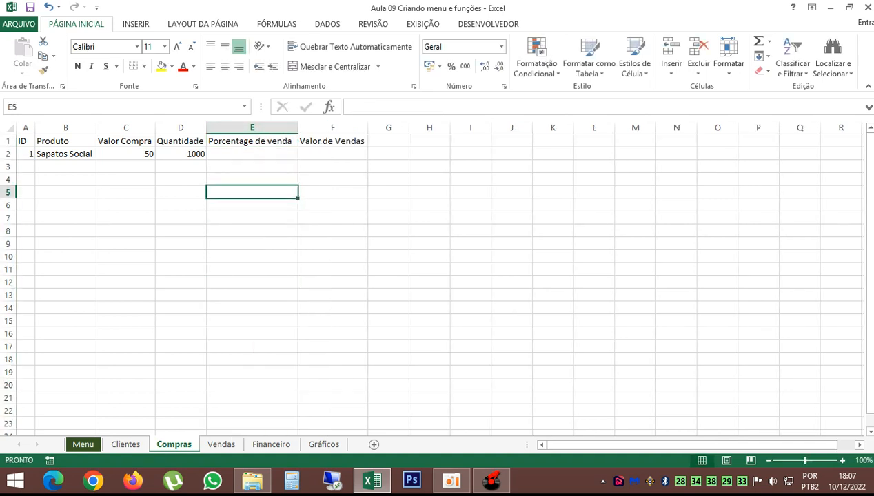
# Enter 50% as the sales percentage in E2
pyautogui.click(252, 154)
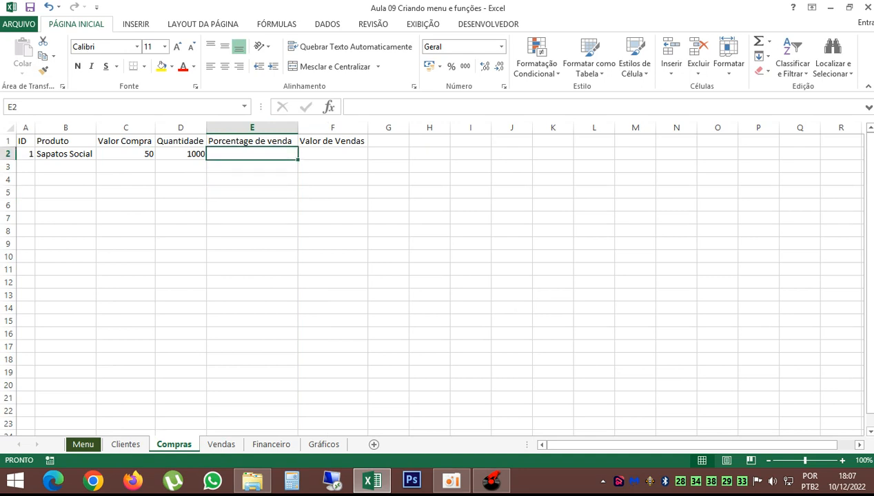
pyautogui.write('50')
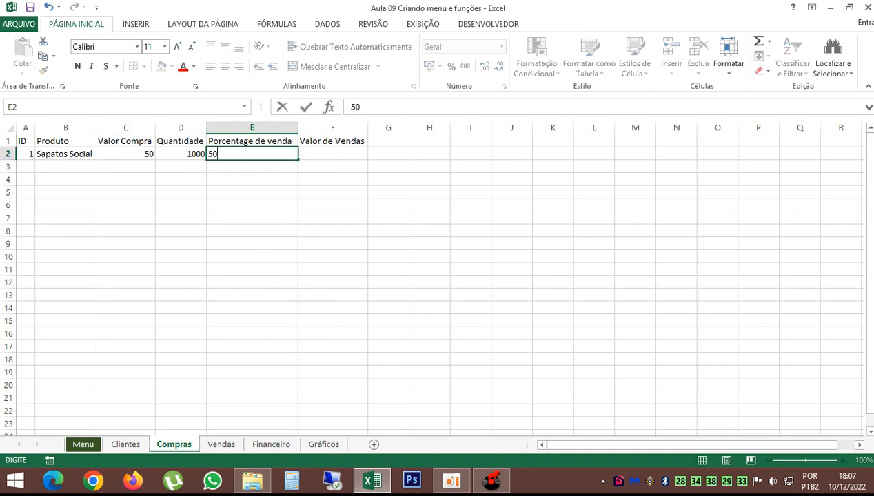
pyautogui.write('%')
pyautogui.press('Return')
pyautogui.press('Return')
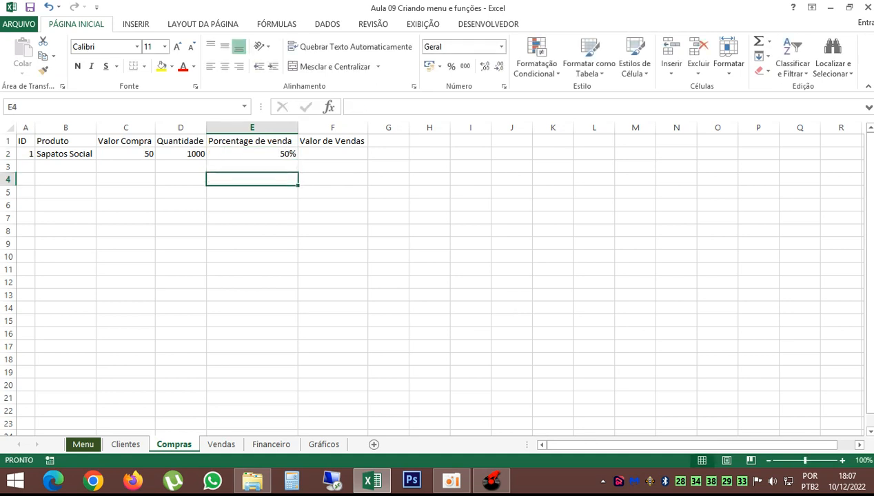
# Enter the header "Estoque" in G1 of the Compras sheet
pyautogui.click(333, 154)
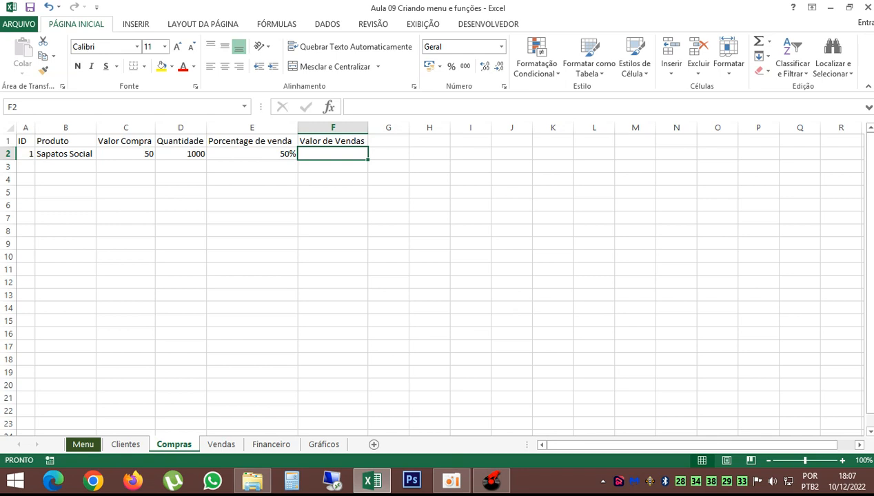
pyautogui.click(388, 140)
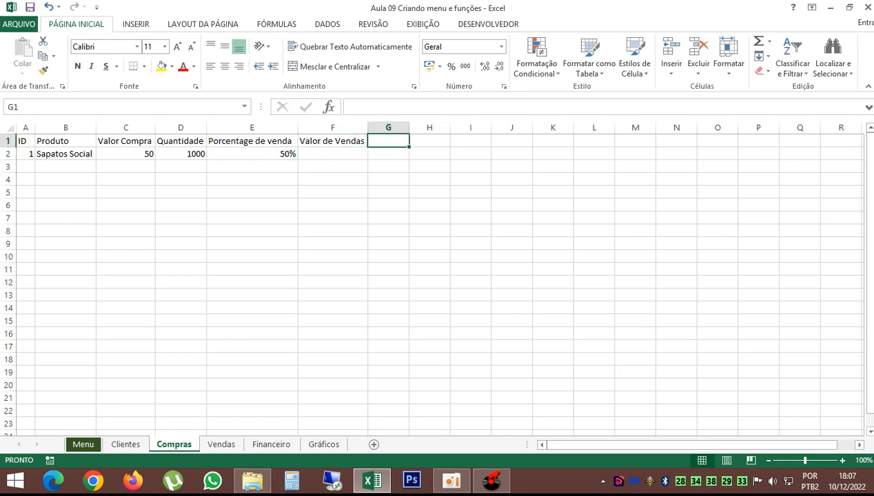
pyautogui.write('E')
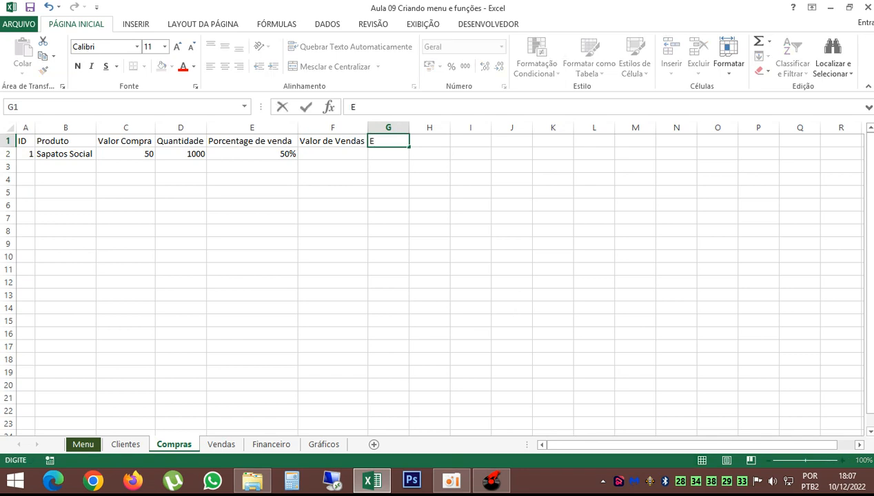
pyautogui.write('stoque')
pyautogui.press('Return')
pyautogui.press('Return')
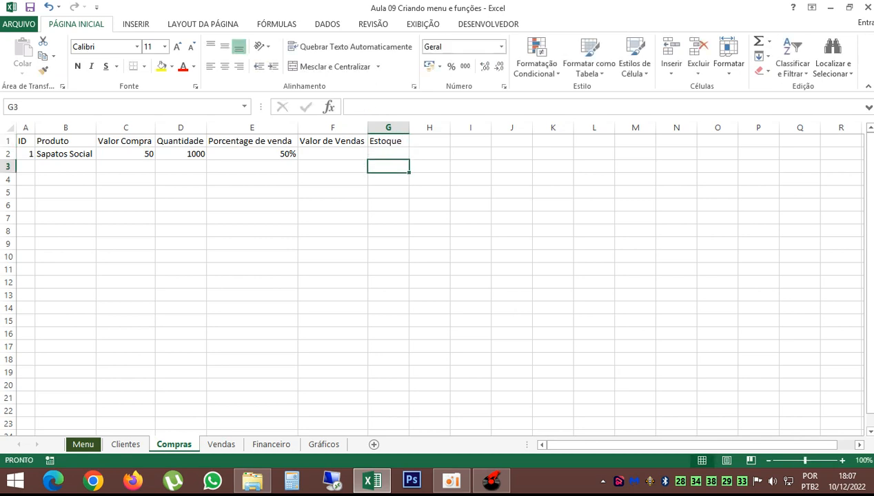
# Enter the formula =C2*D2*E2 in F2, under Valor de Vendas, multiplying purchase value, quantity and sales percentage
pyautogui.click(251, 179)
pyautogui.click(333, 154)
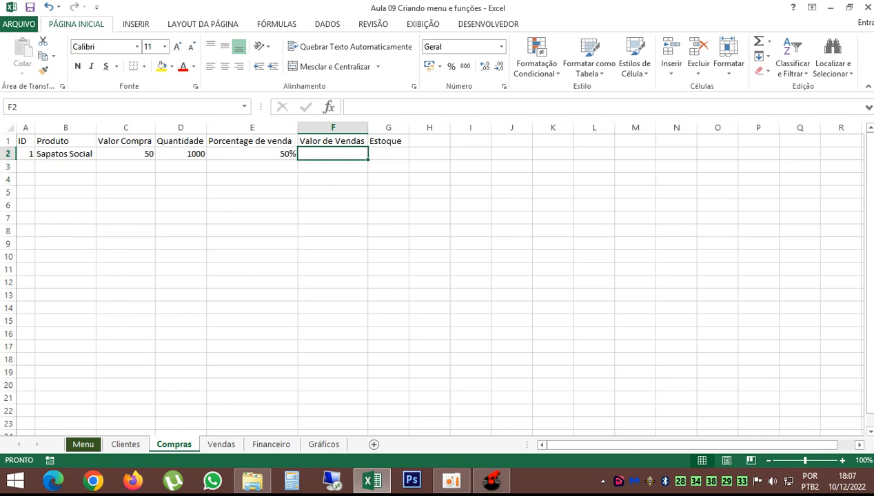
pyautogui.write('=')
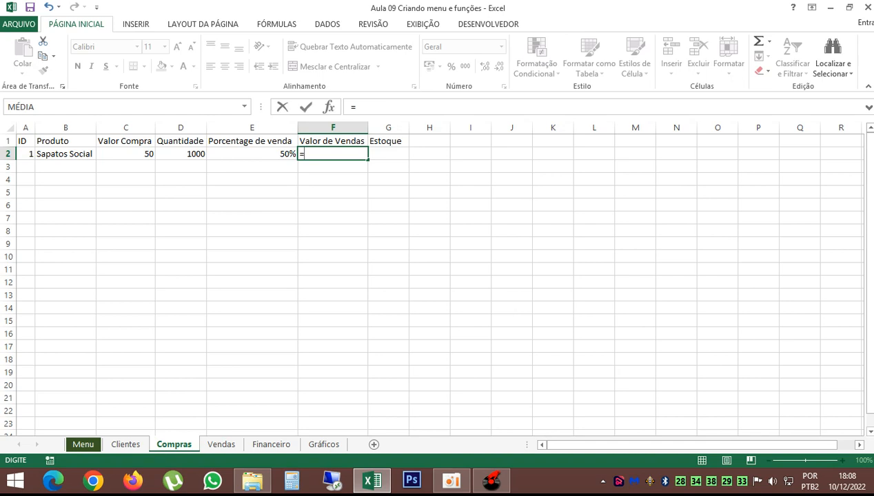
pyautogui.click(126, 153)
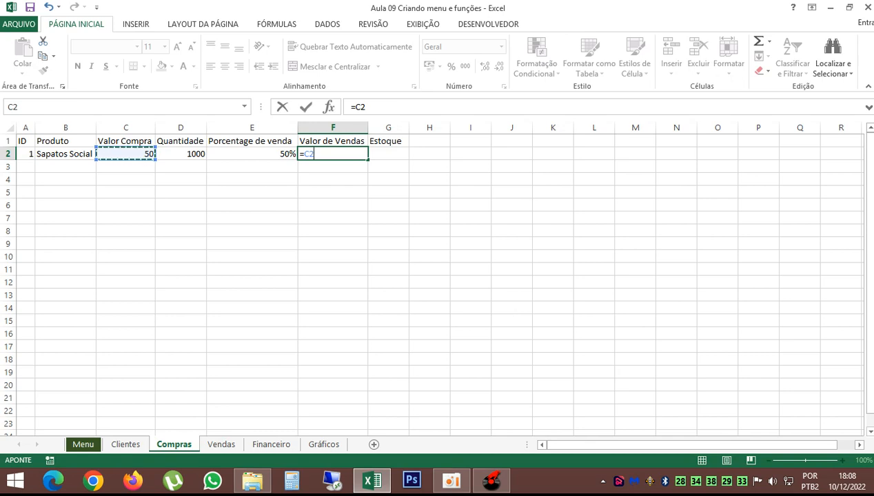
pyautogui.write('*')
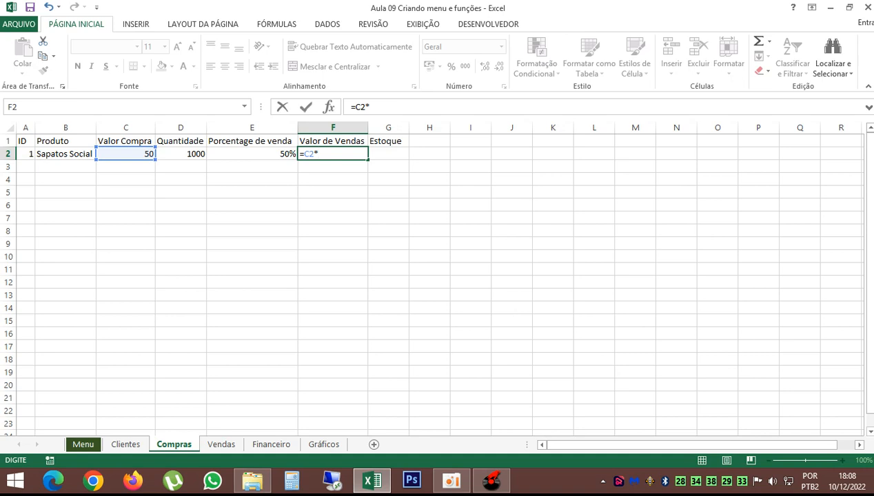
pyautogui.click(180, 154)
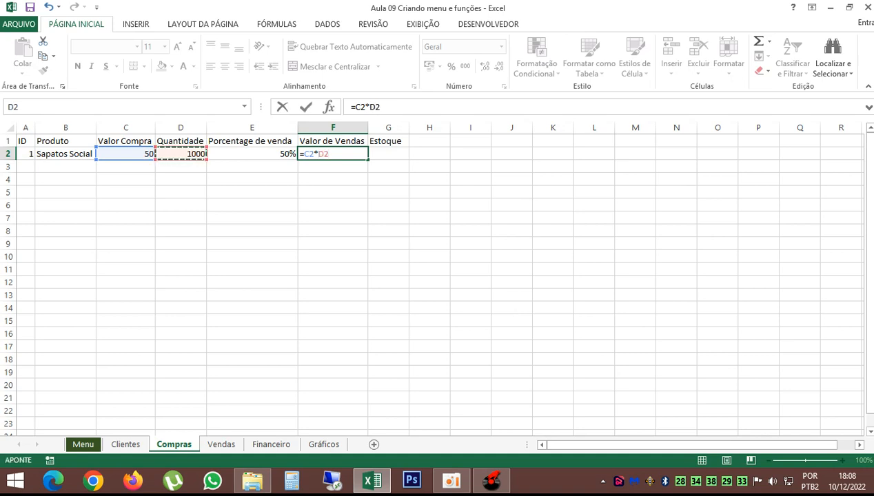
pyautogui.write('*')
pyautogui.click(251, 154)
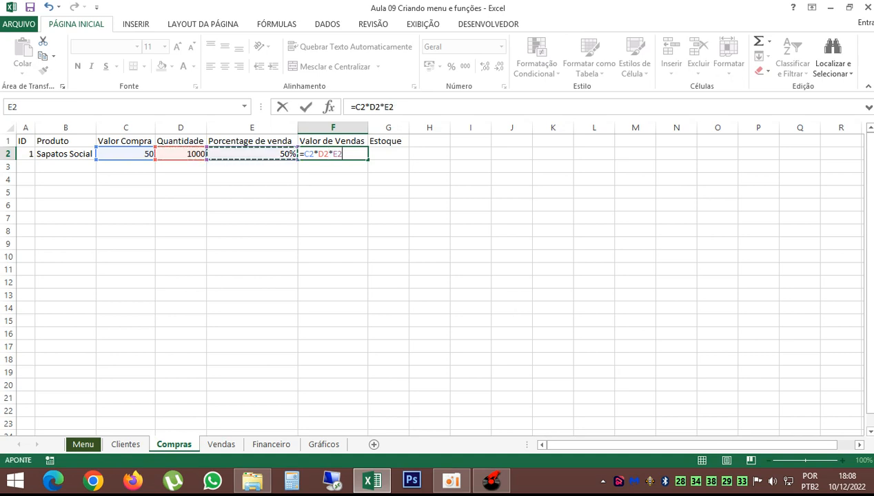
pyautogui.press('Return')
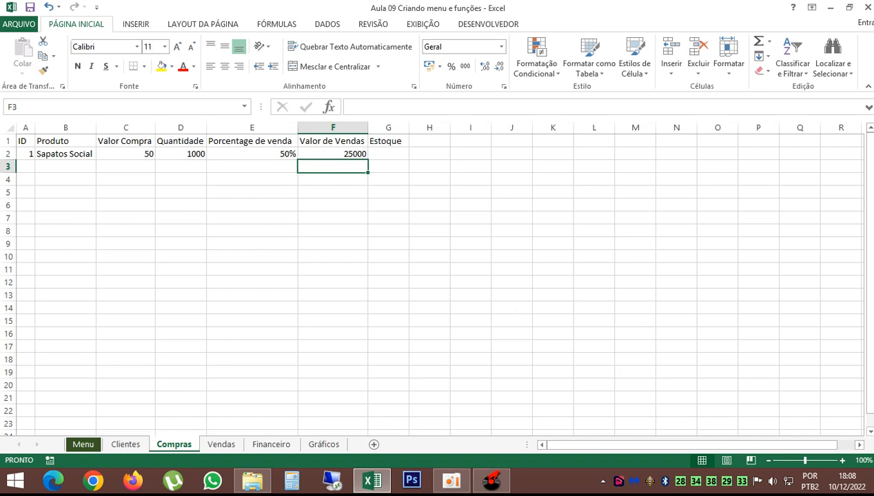
# Set the quantity in D2 to 1 and check the cell references of the formula in F2
pyautogui.click(180, 154)
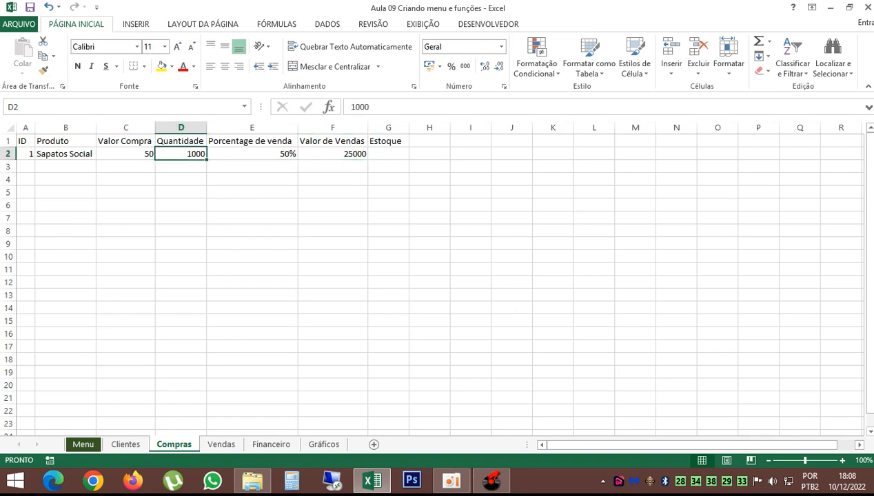
pyautogui.write('1')
pyautogui.press('Return')
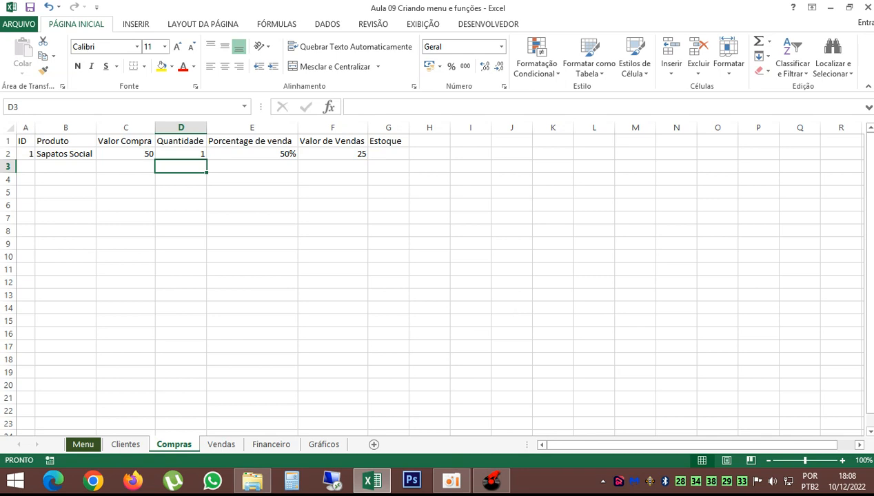
pyautogui.click(181, 153)
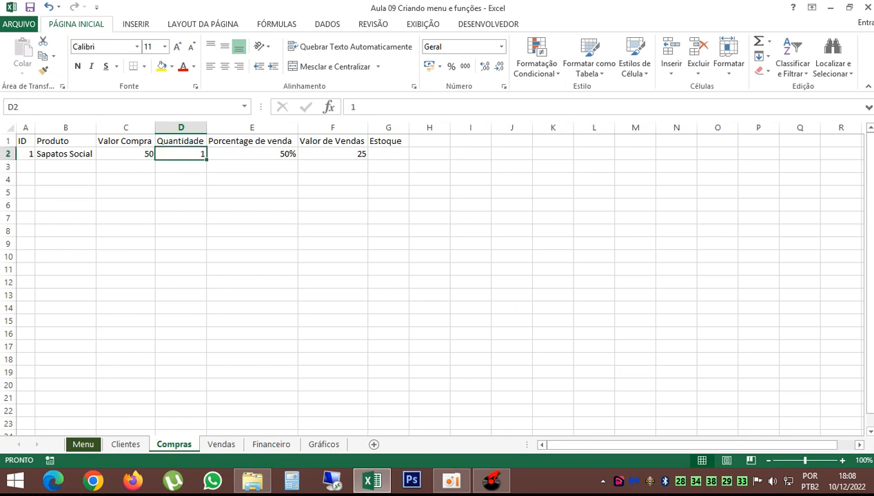
pyautogui.click(333, 154)
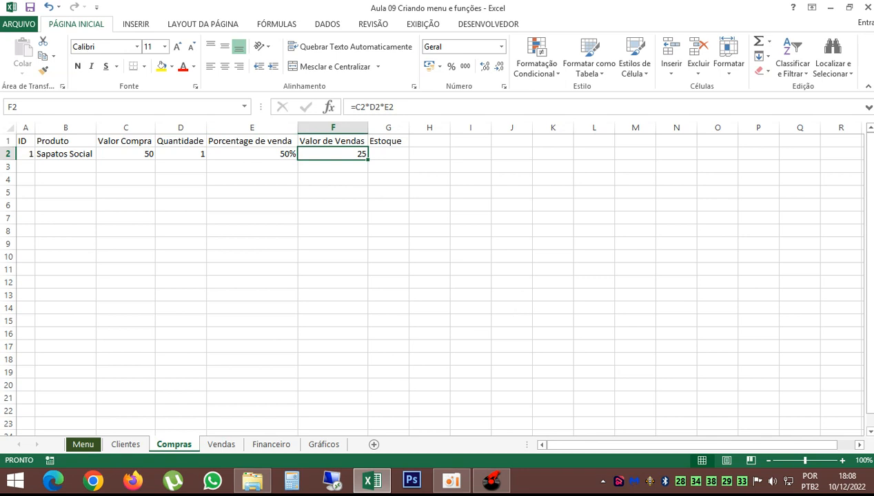
pyautogui.press('F2')
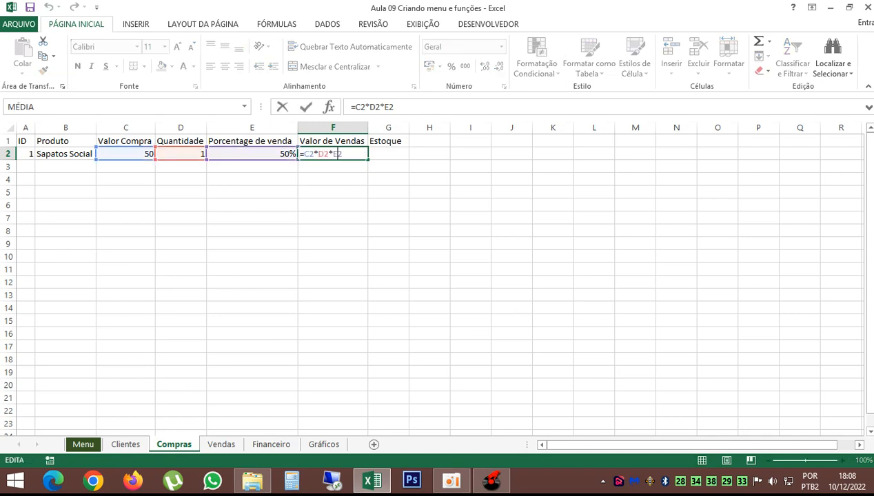
pyautogui.press('Return')
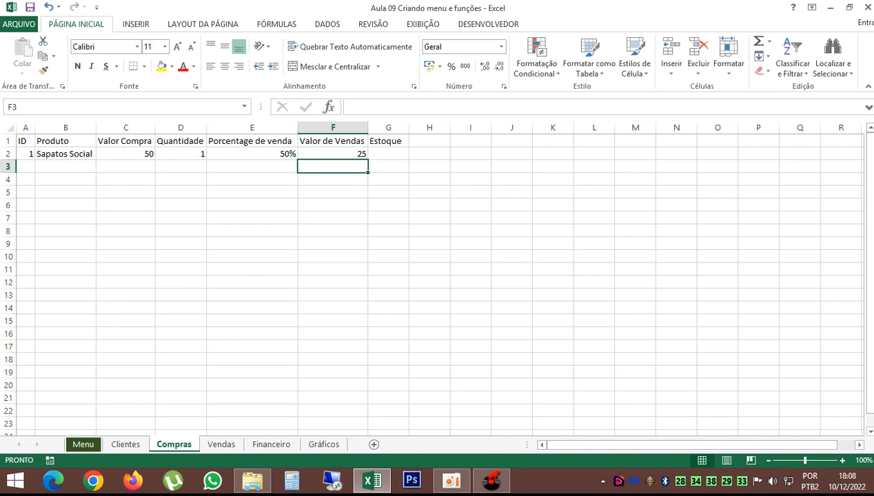
pyautogui.click(333, 153)
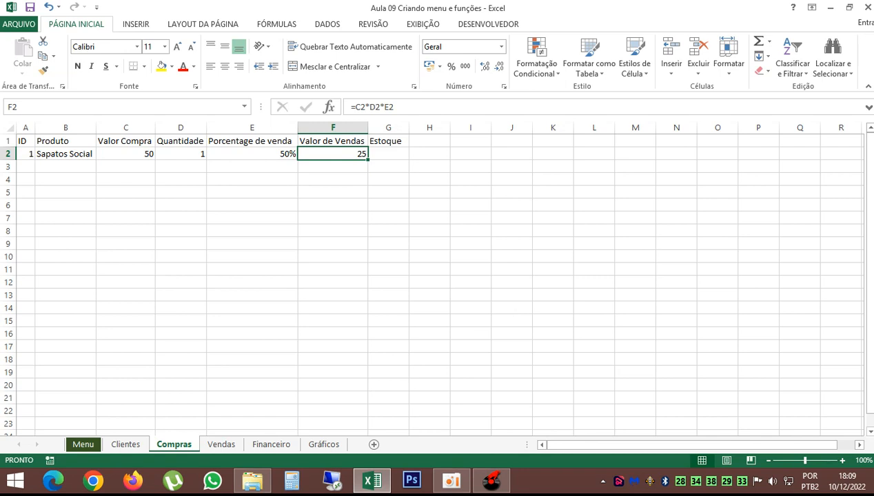
# Try inserting an empty column before the Valor de Vendas column, and undo the insertion
pyautogui.click(333, 142)
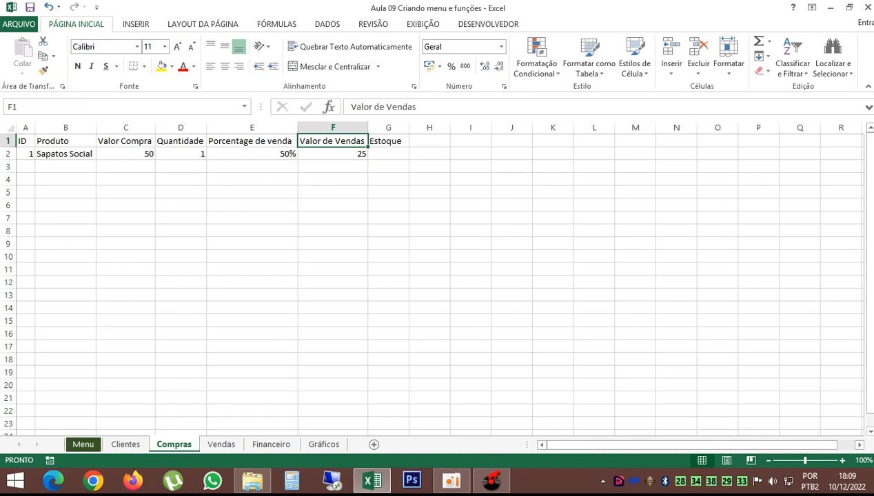
pyautogui.rightClick(315, 128)
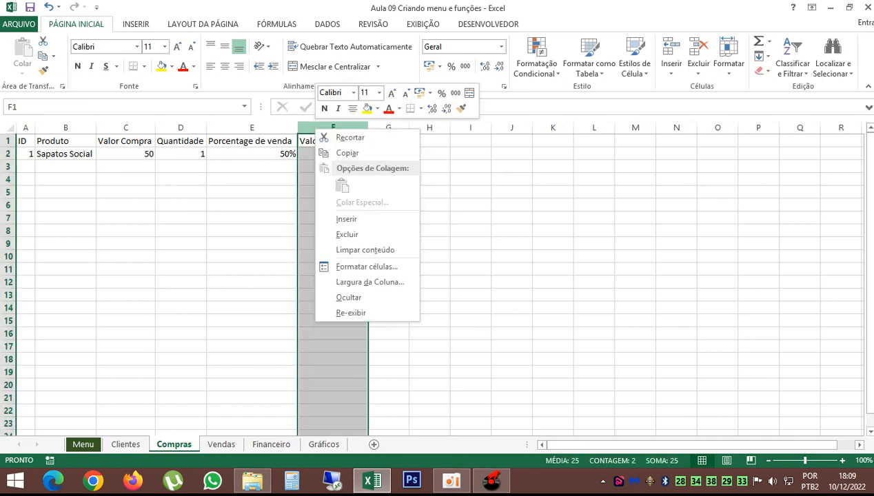
pyautogui.click(313, 129)
pyautogui.rightClick(312, 129)
pyautogui.click(346, 219)
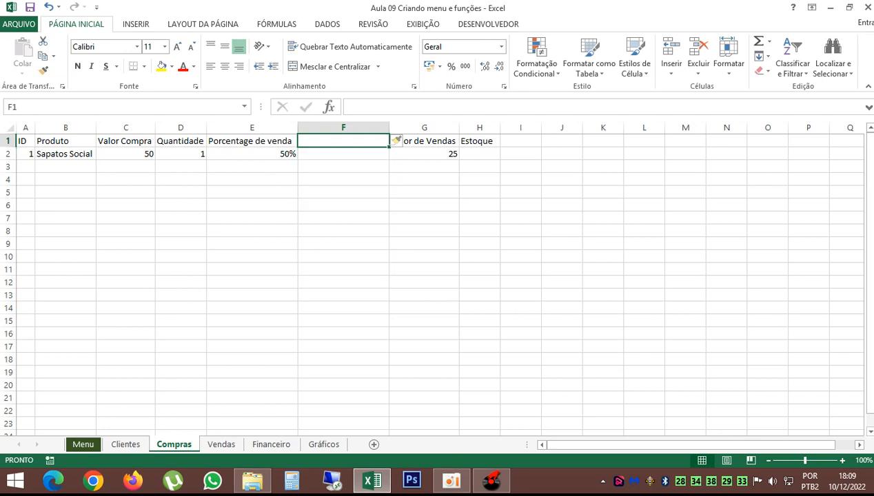
pyautogui.hotkey('ctrl', 'z')
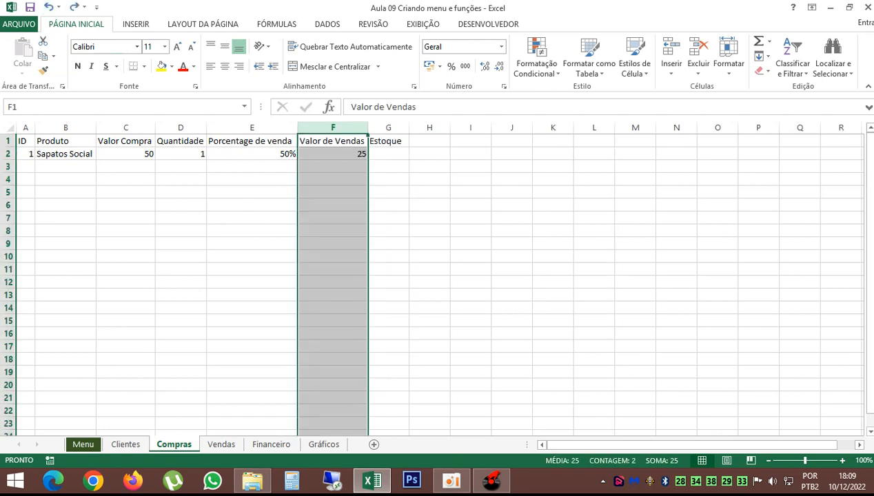
# Replace the header in F1 with "Lucro"
pyautogui.click(333, 142)
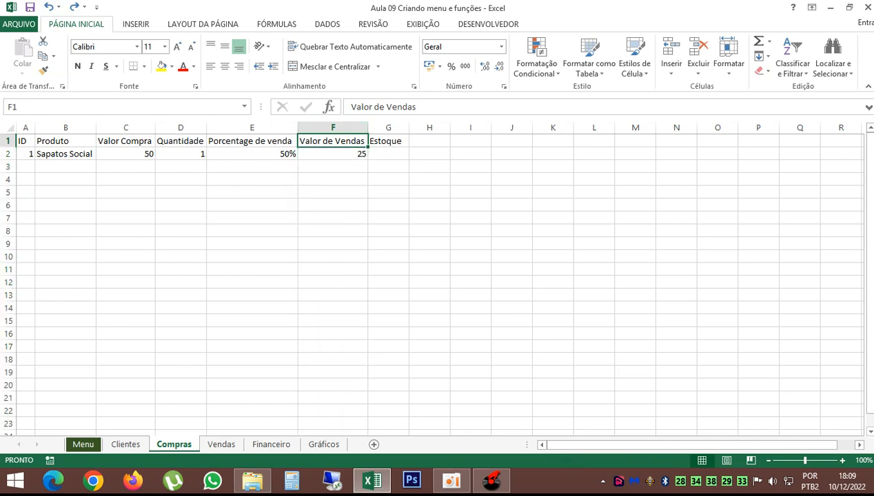
pyautogui.write('Lucro')
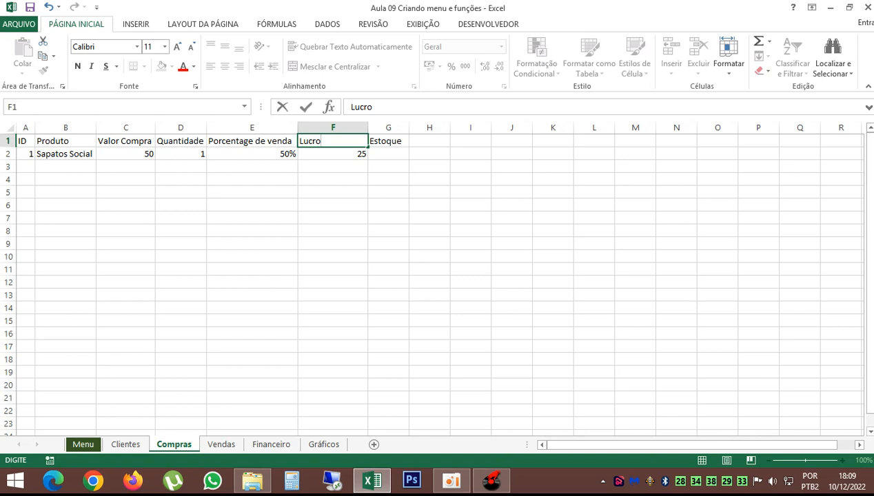
pyautogui.click(333, 180)
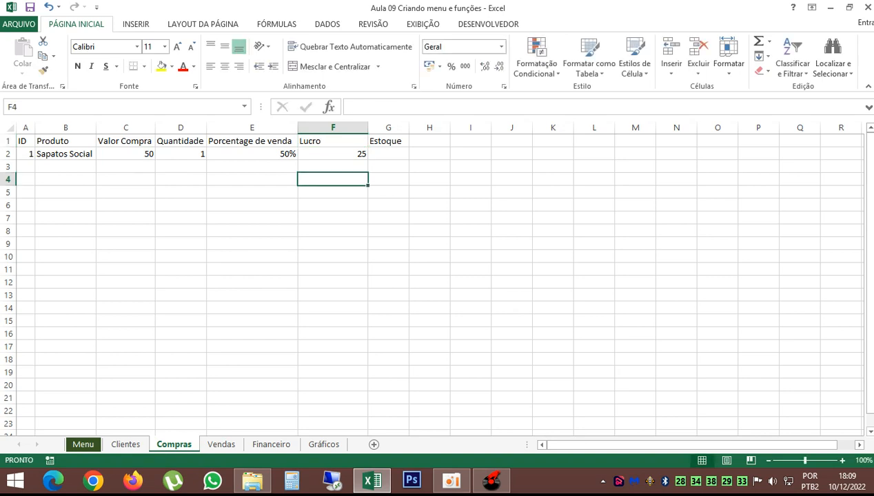
pyautogui.click(333, 154)
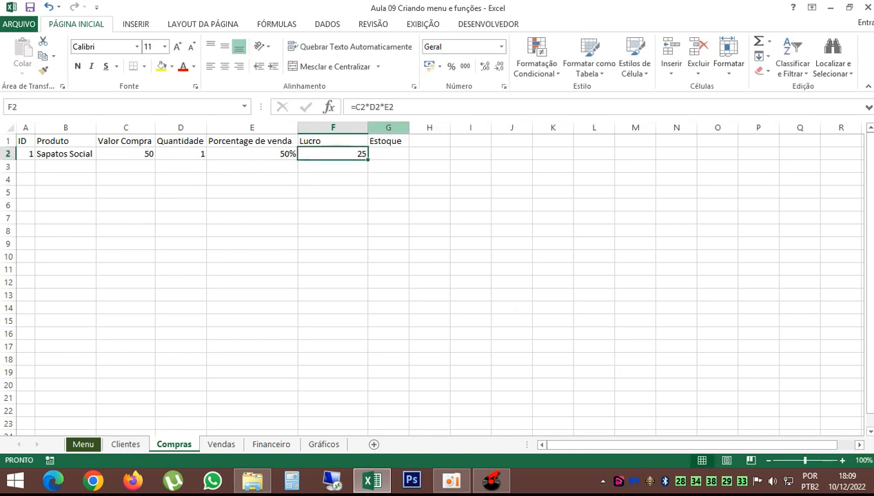
# Insert a column between Lucro and Estoque and enter the header "Valor de Venda" in G1
pyautogui.rightClick(388, 128)
pyautogui.click(410, 217)
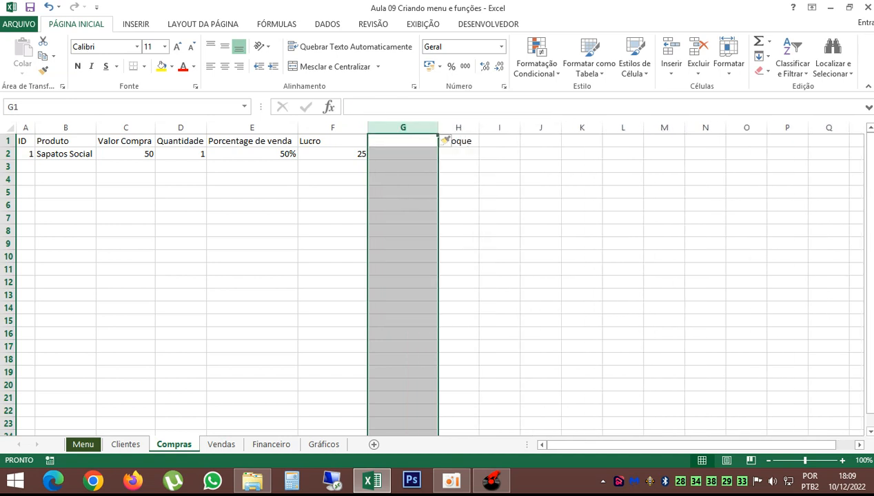
pyautogui.click(403, 142)
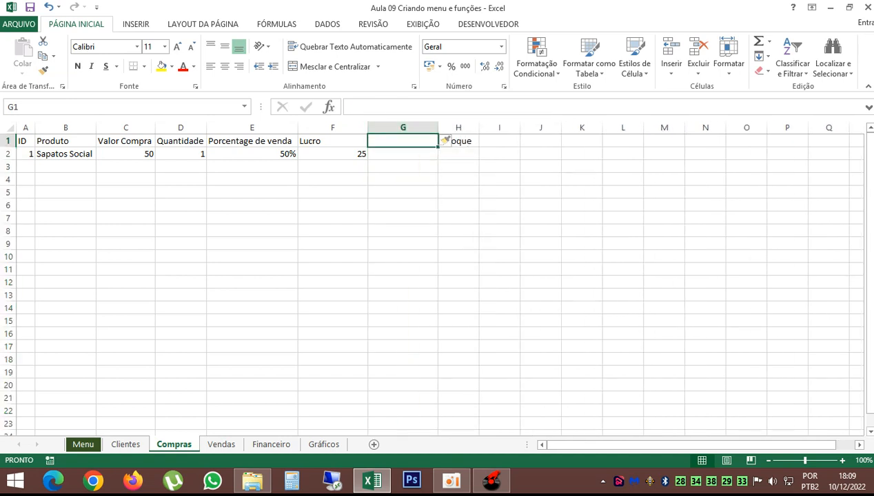
pyautogui.write('Val')
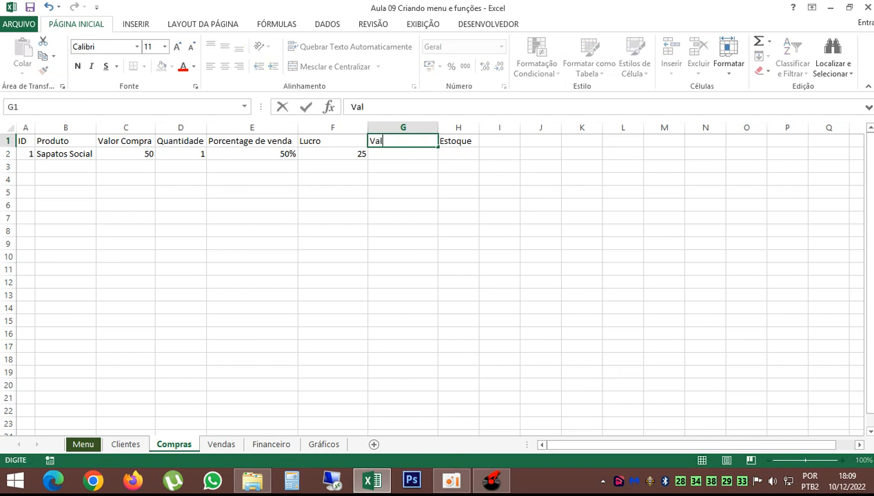
pyautogui.write('or de Venda')
pyautogui.press('Return')
pyautogui.press('Return')
pyautogui.press('Return')
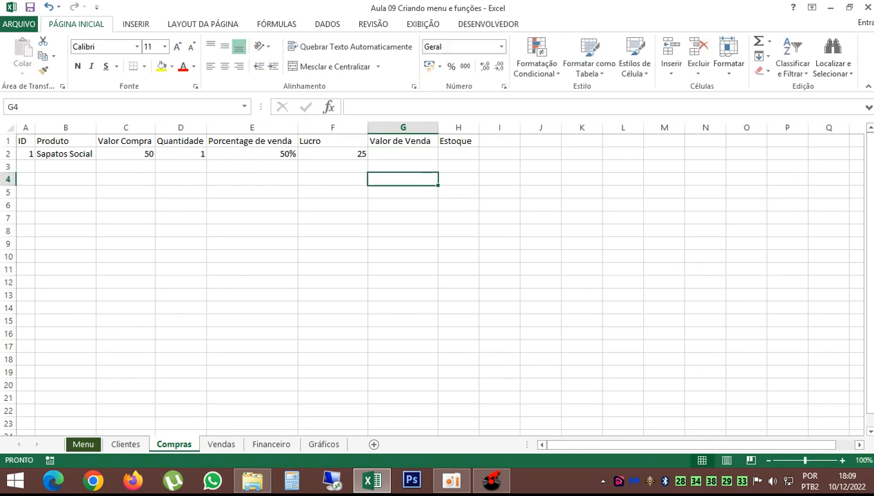
# Enter the formula =C2*D2*E2+C2 in G2 to calculate the sales value from purchase value, quantity and percentage
pyautogui.click(403, 154)
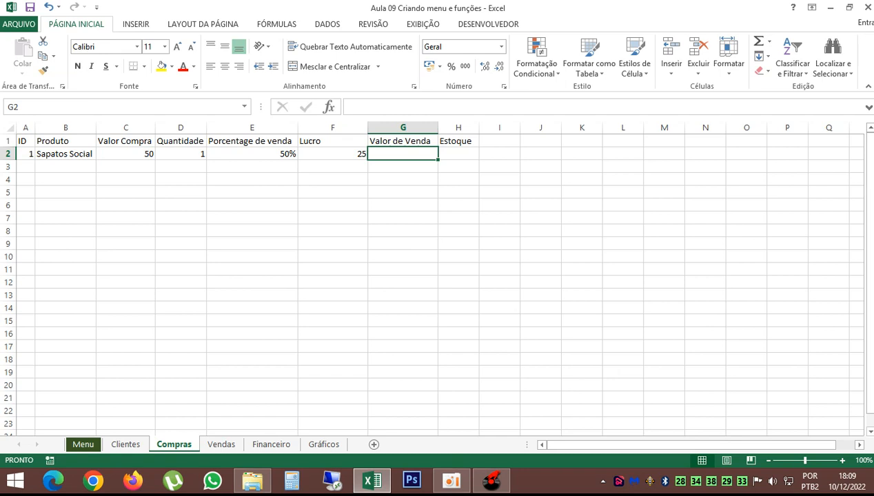
pyautogui.write('=')
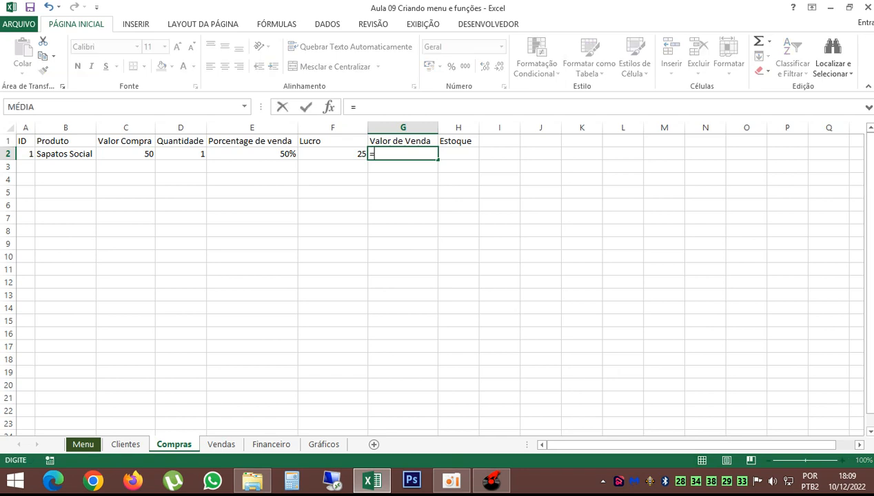
pyautogui.click(125, 154)
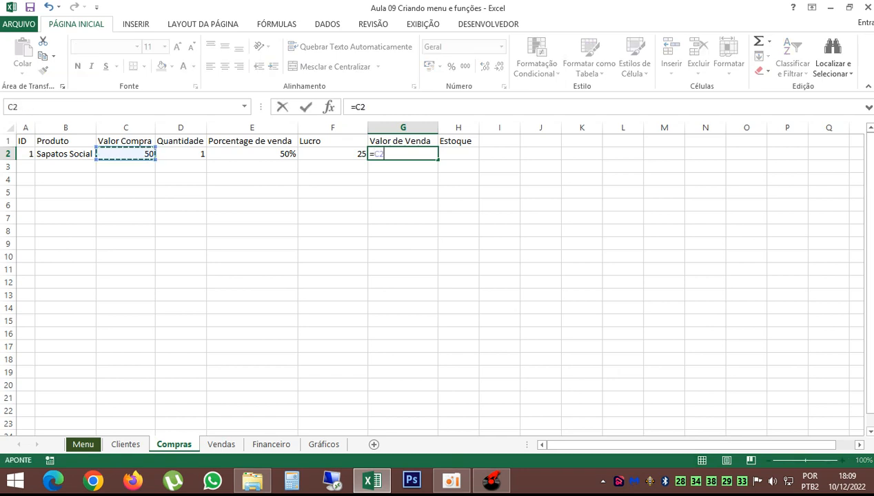
pyautogui.write('*')
pyautogui.click(196, 154)
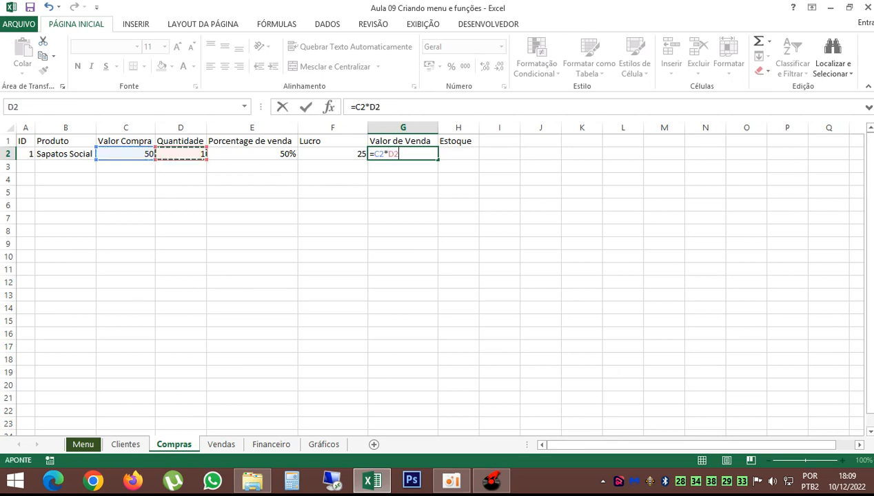
pyautogui.write('*')
pyautogui.click(252, 154)
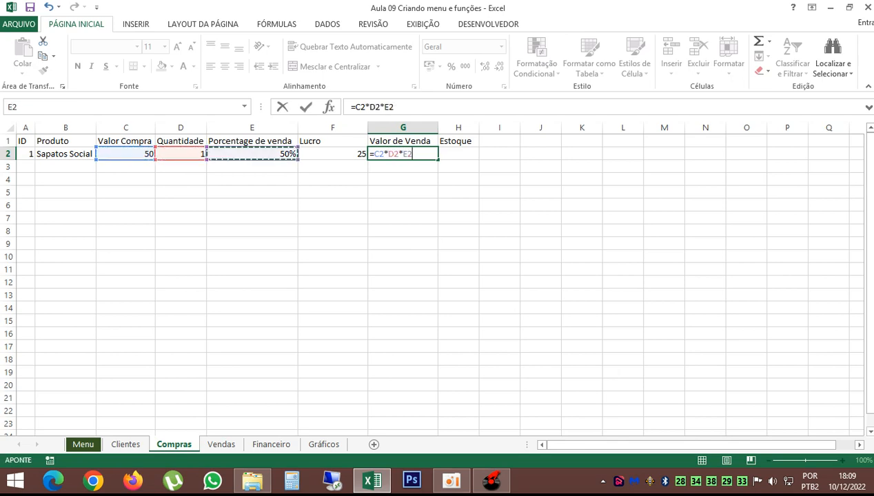
pyautogui.write('+')
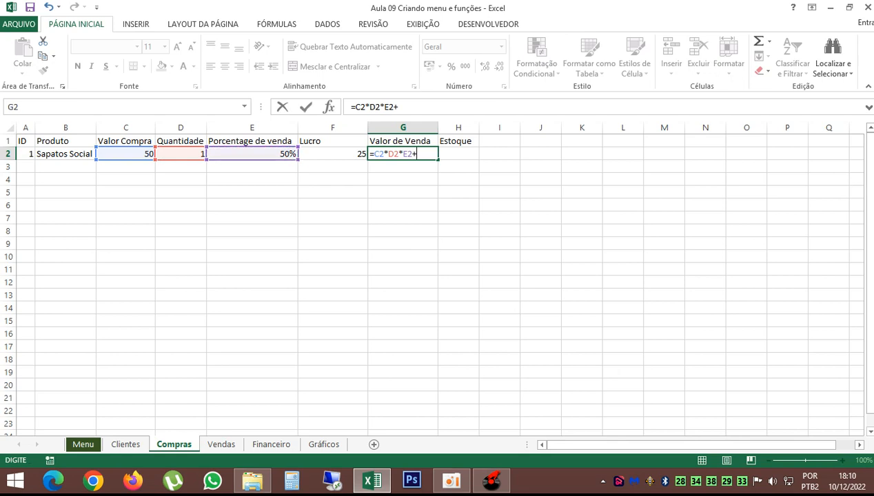
pyautogui.click(125, 154)
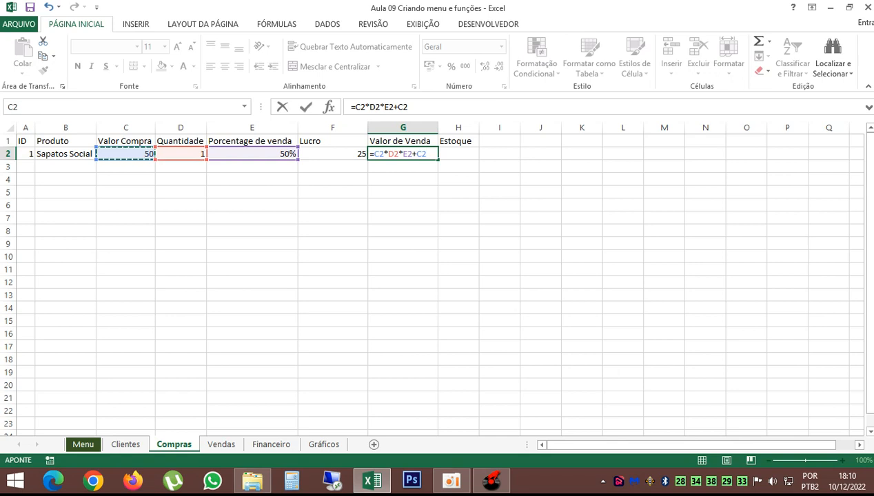
pyautogui.press('Return')
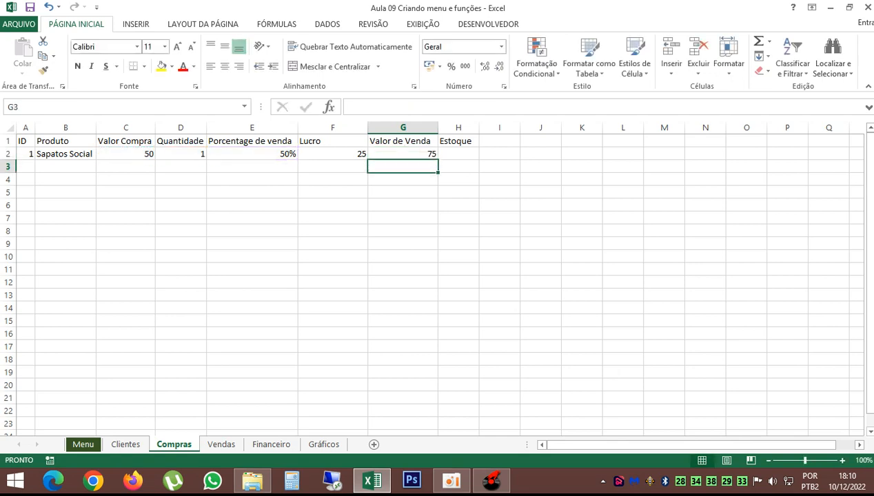
pyautogui.press('Up')
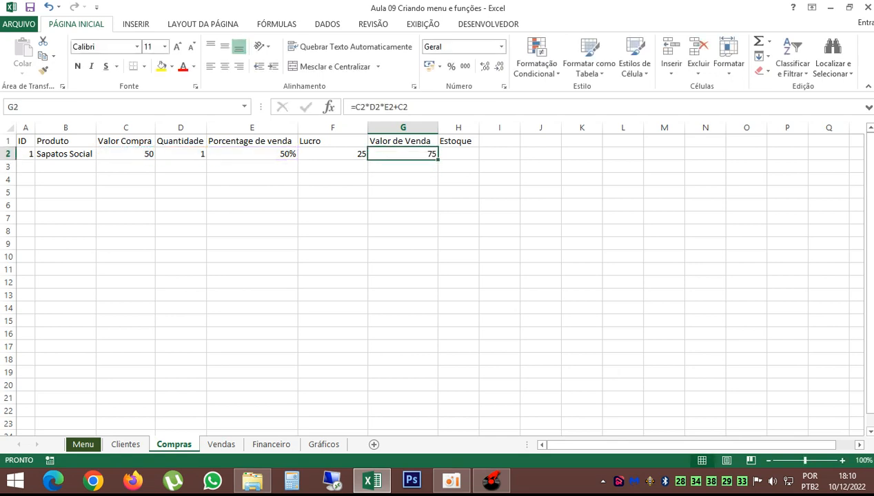
# Apply the Contábil (R$) number format to the Lucro, Valor de Venda and Valor Compra values in row 2
pyautogui.hotkey('shift', 'Left')
pyautogui.hotkey('shift', 'Right')
pyautogui.hotkey('shift', 'Left')
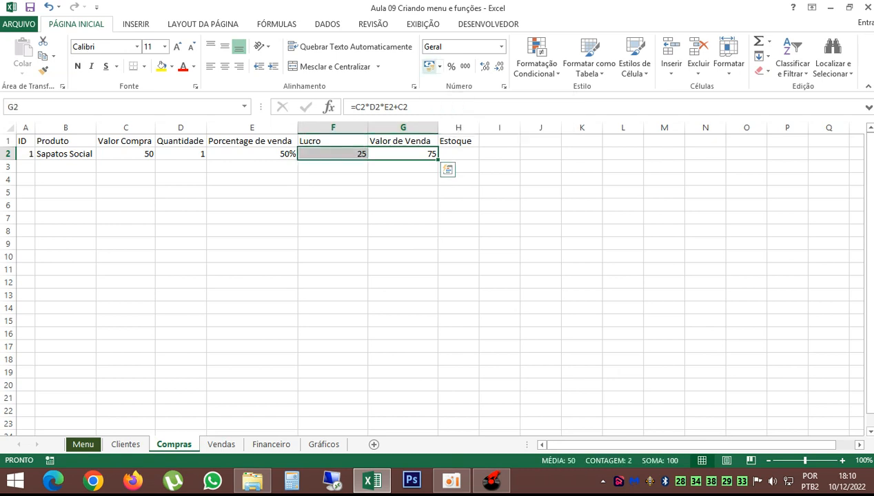
pyautogui.click(448, 169)
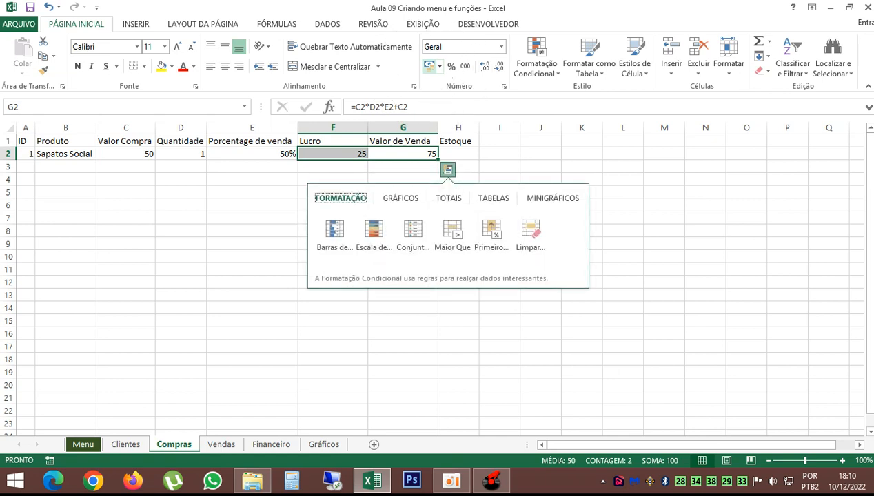
pyautogui.press('Escape')
pyautogui.click(429, 66)
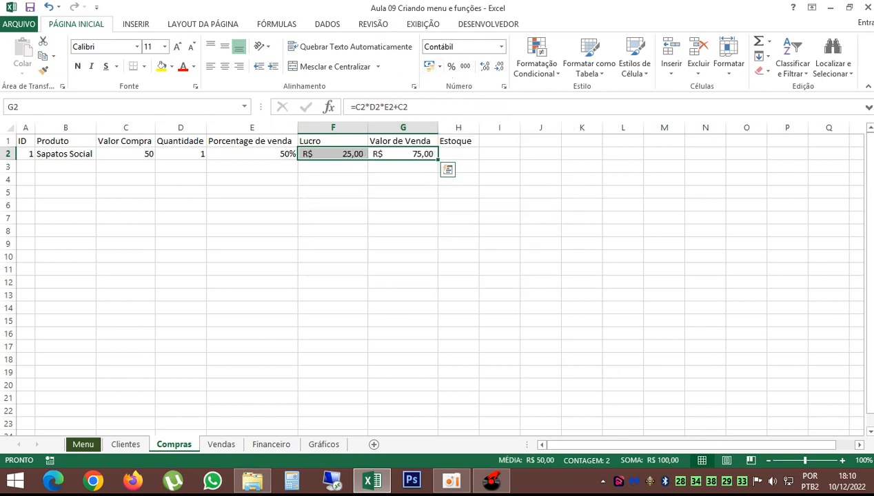
pyautogui.click(402, 192)
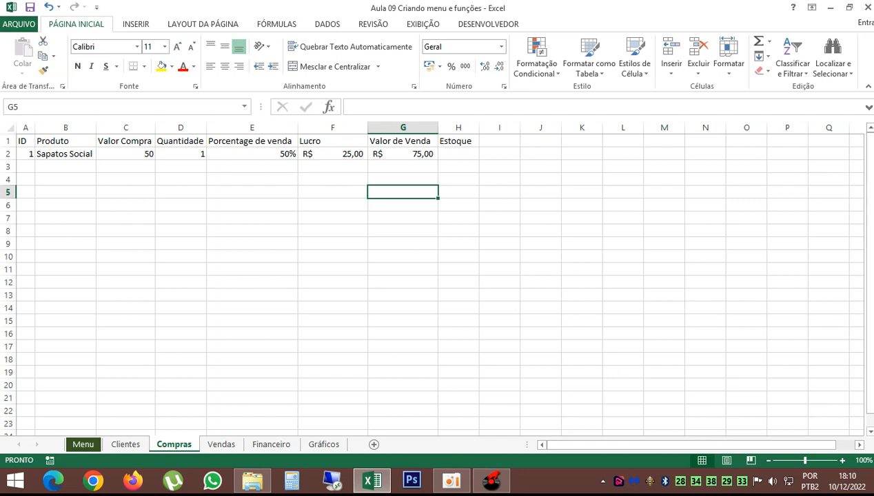
pyautogui.click(125, 154)
pyautogui.click(429, 66)
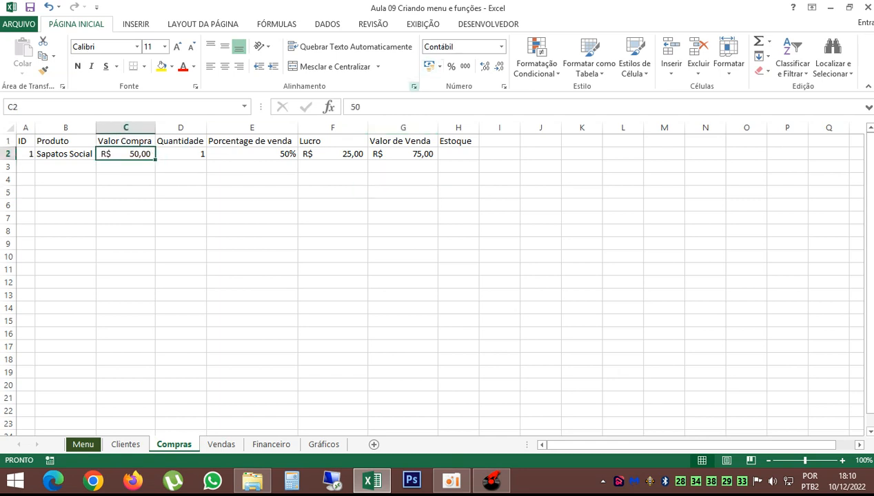
pyautogui.click(251, 256)
pyautogui.click(180, 154)
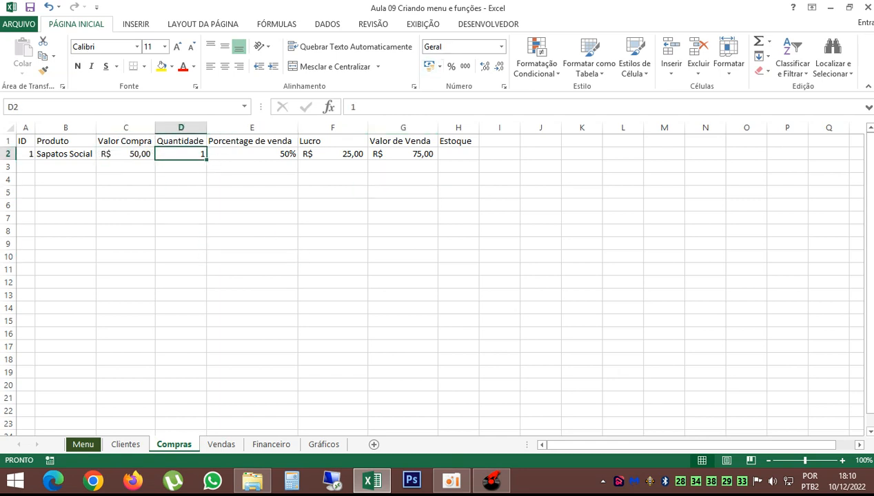
pyautogui.click(252, 154)
pyautogui.click(181, 153)
pyautogui.click(251, 218)
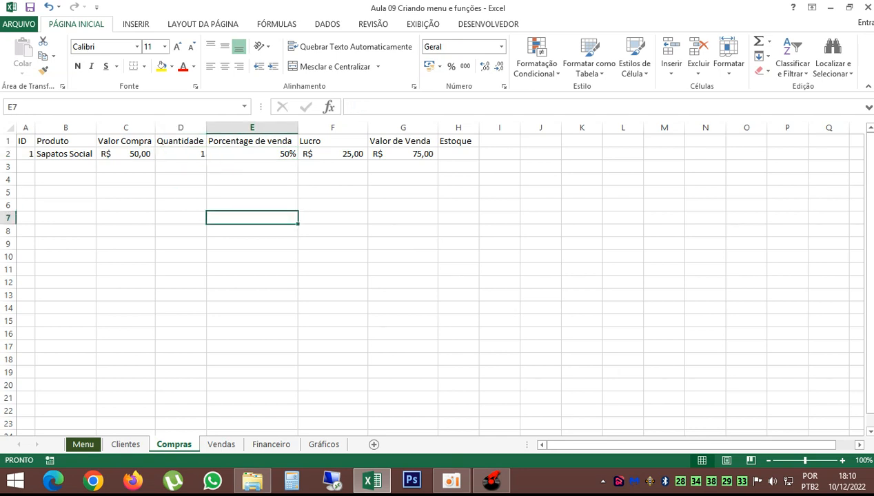
# Enter the formula =D2 in H2 so that Estoque takes the purchased quantity
pyautogui.click(458, 154)
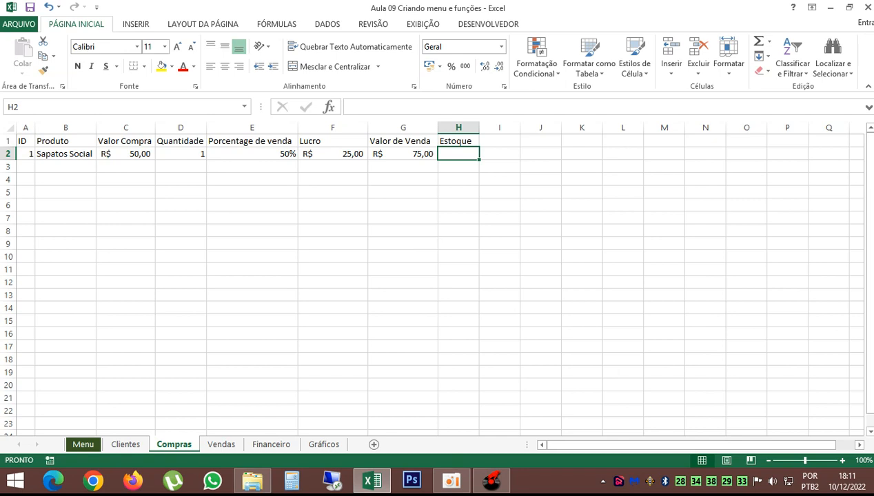
pyautogui.write('=')
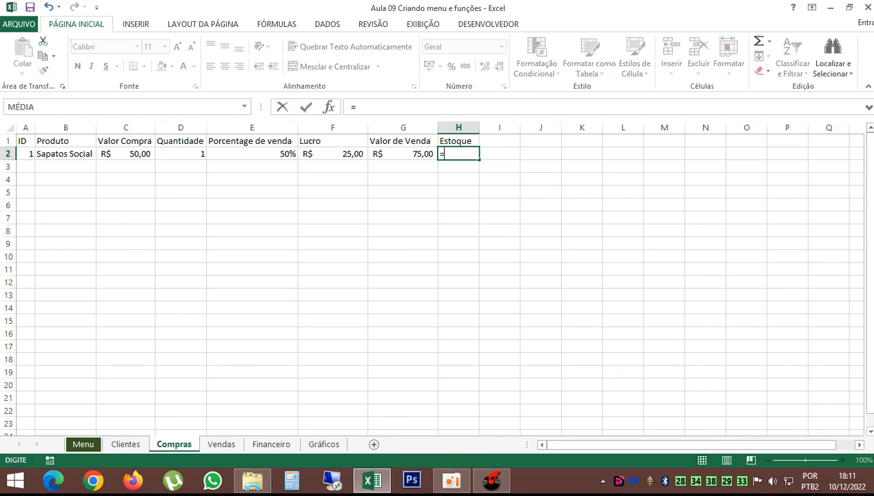
pyautogui.click(180, 154)
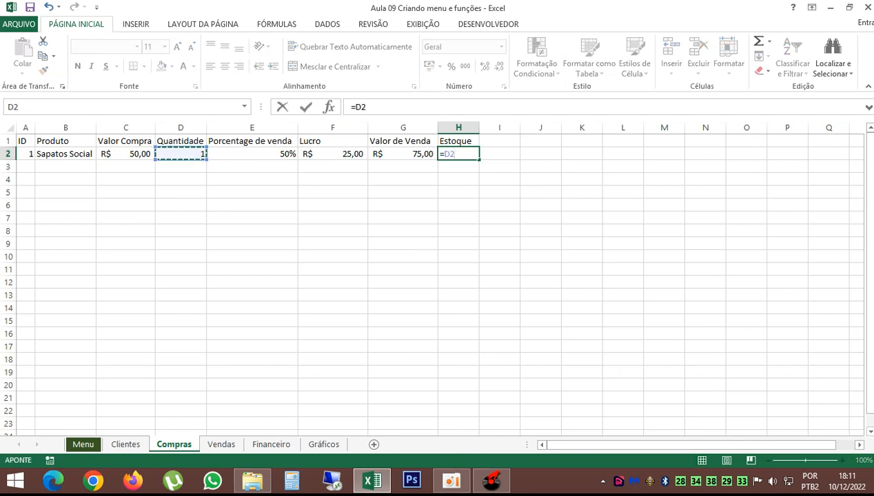
pyautogui.press('Return')
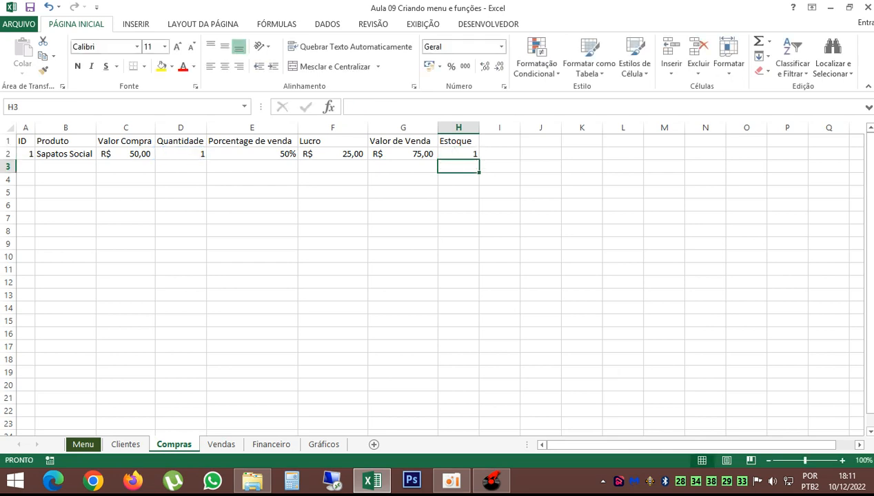
pyautogui.click(458, 154)
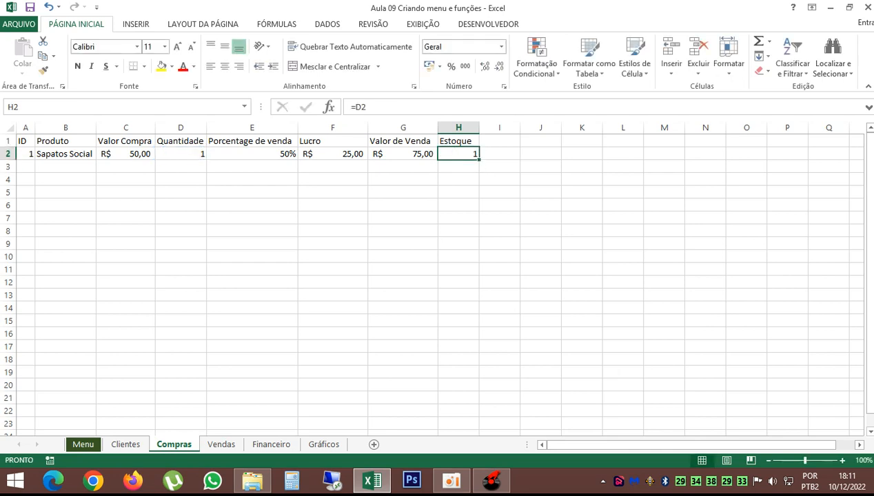
# Set the Quantidade of Sapatos Social in D2 to 1000 and check the Lucro formula in F2
pyautogui.click(181, 153)
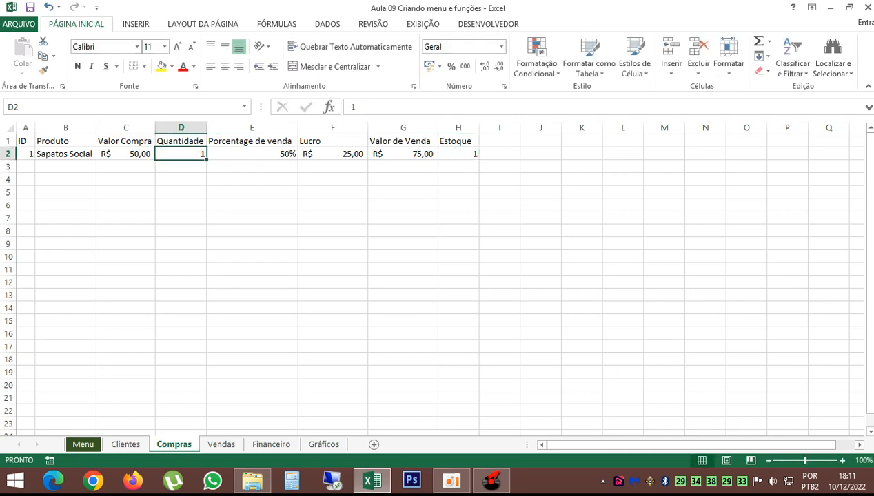
pyautogui.press('F2')
pyautogui.write('000')
pyautogui.press('Return')
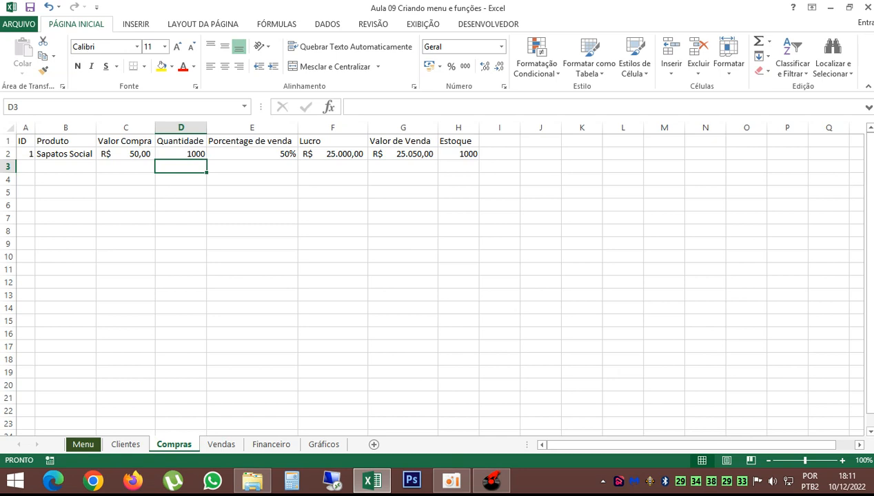
pyautogui.click(333, 154)
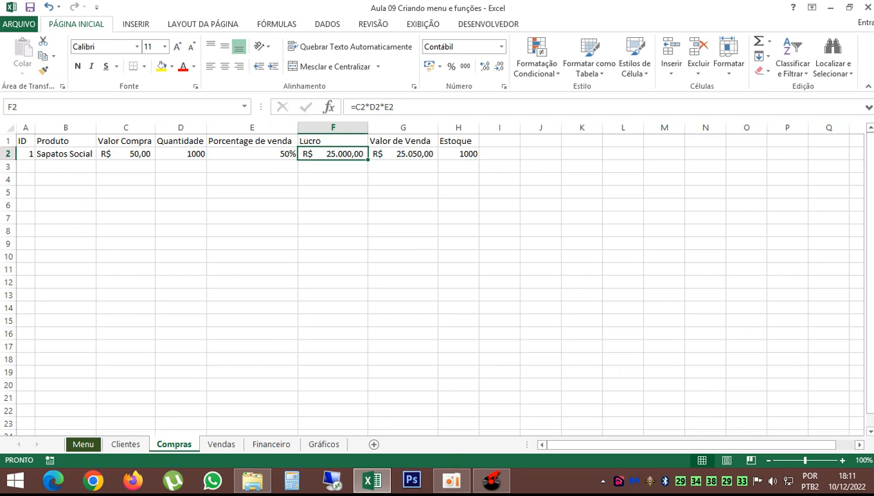
# Enter the header "Valor Investido em estoque" in I1 and fit column I to its text
pyautogui.click(500, 140)
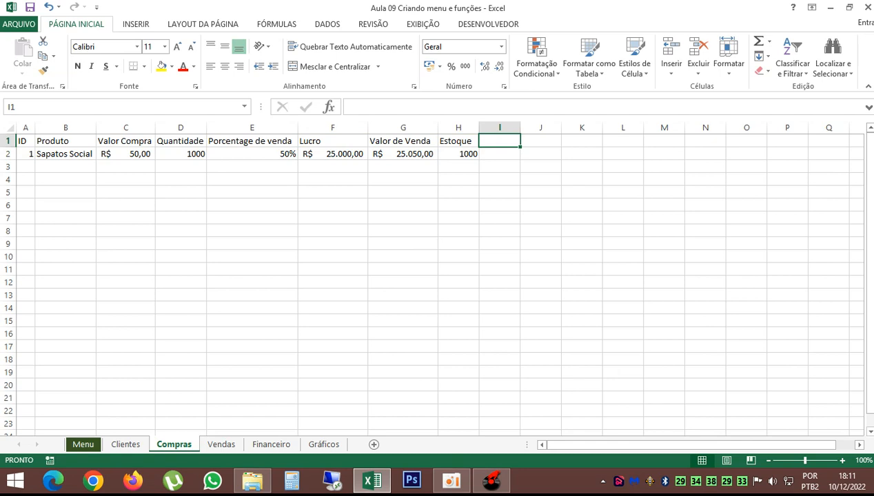
pyautogui.write('Valor')
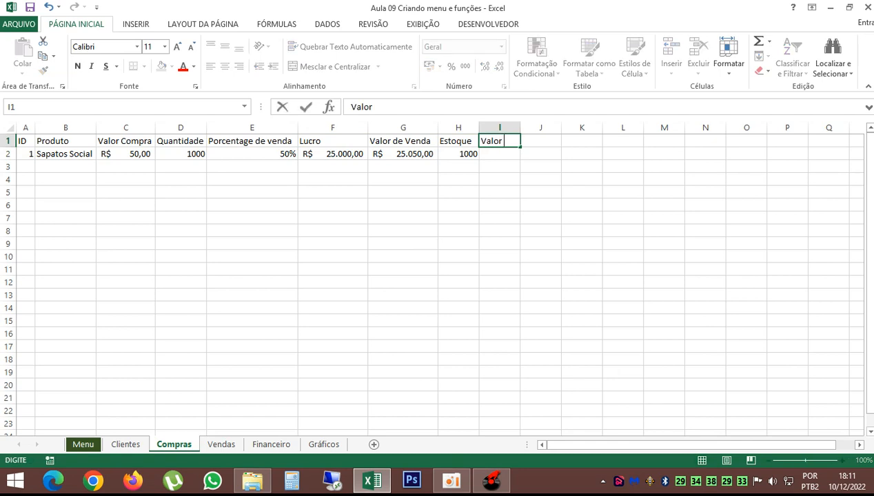
pyautogui.write(' Investido')
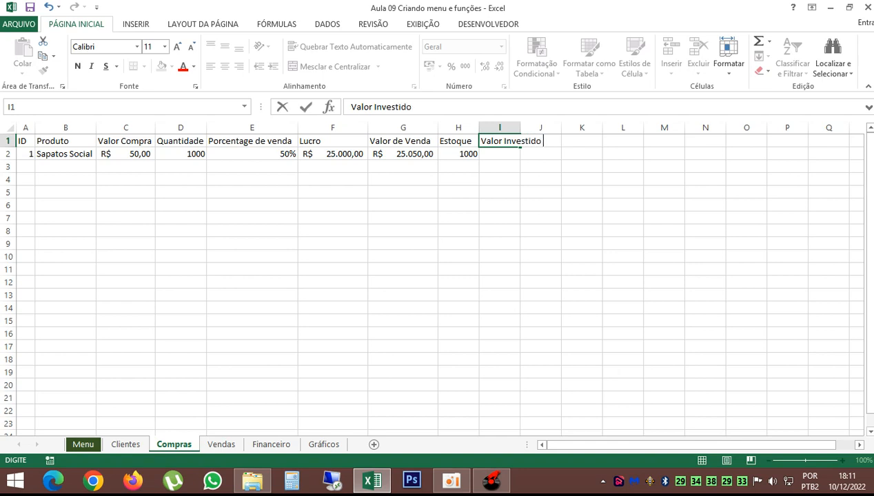
pyautogui.write(' em estoue')
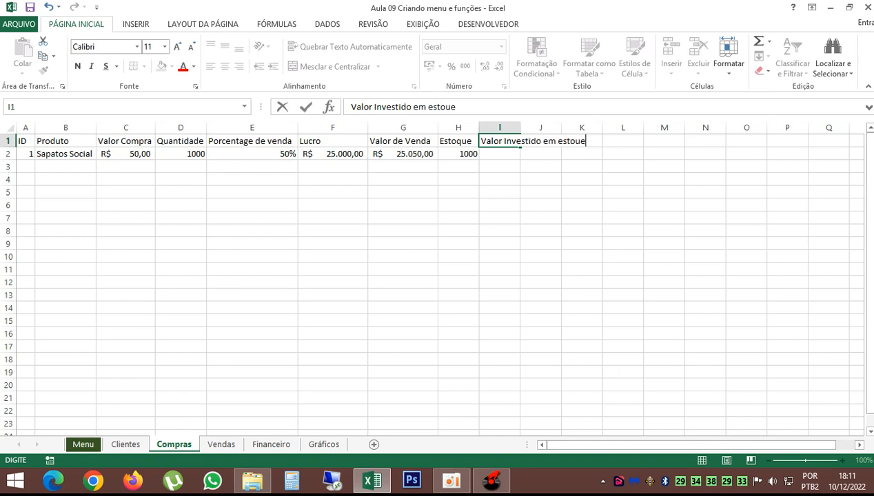
pyautogui.click(575, 142)
pyautogui.write('q')
pyautogui.click(582, 179)
pyautogui.doubleClick(521, 127)
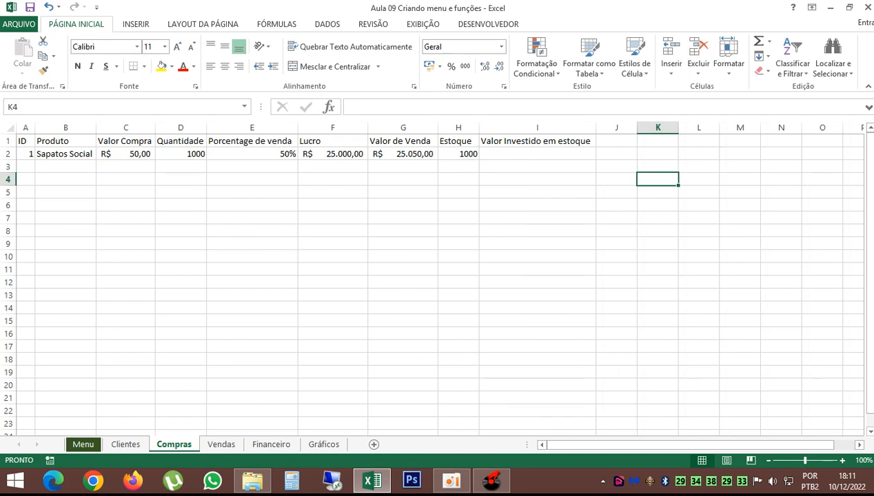
# Enter the formula =C2*D2 in I2 to calculate the value invested in stock
pyautogui.click(537, 153)
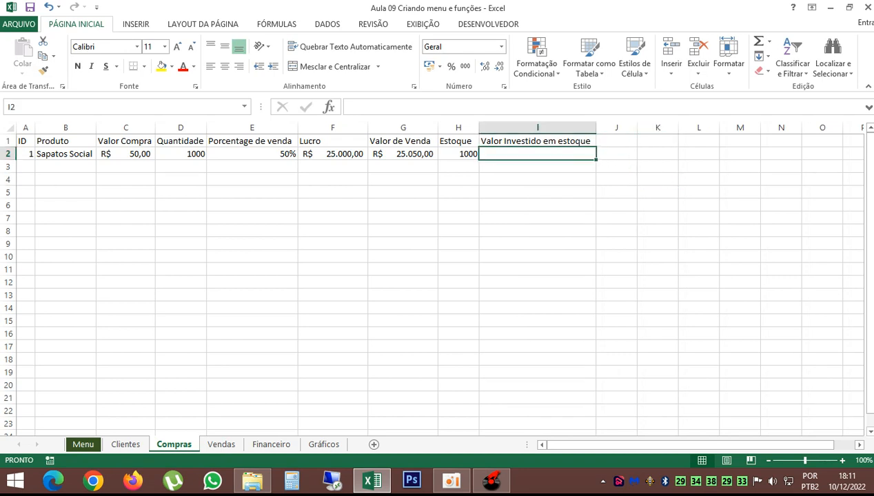
pyautogui.write('=')
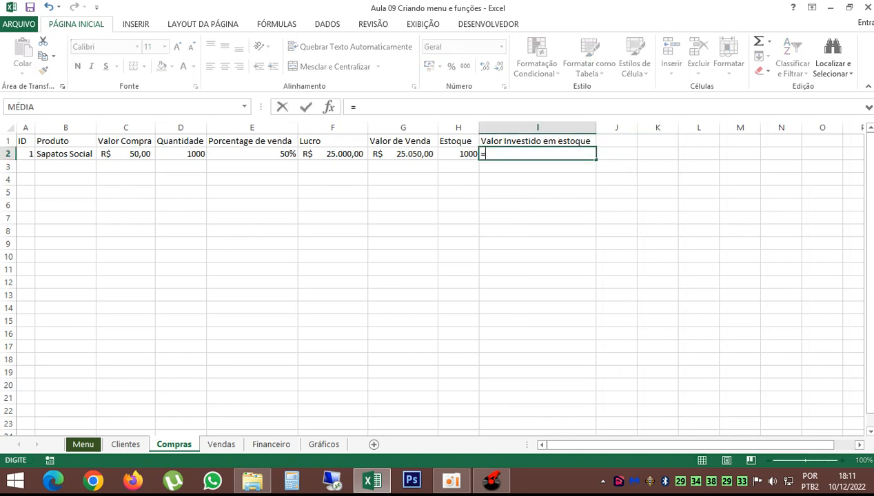
pyautogui.click(125, 154)
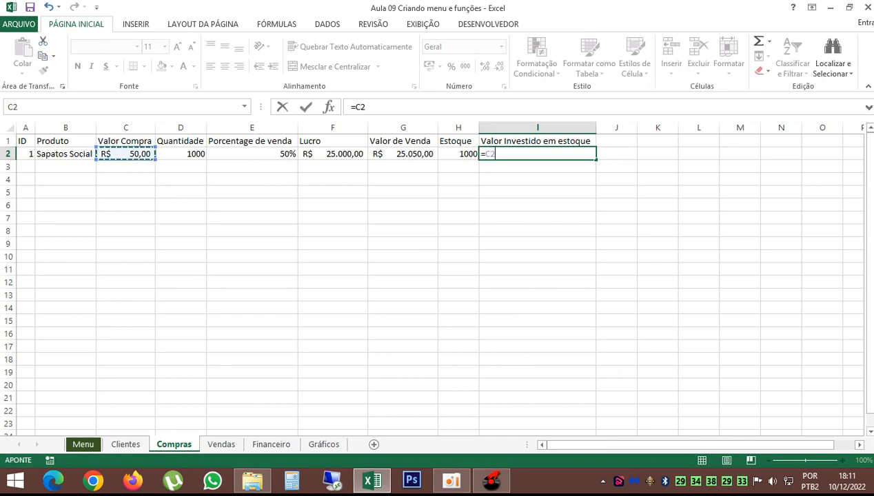
pyautogui.click(195, 154)
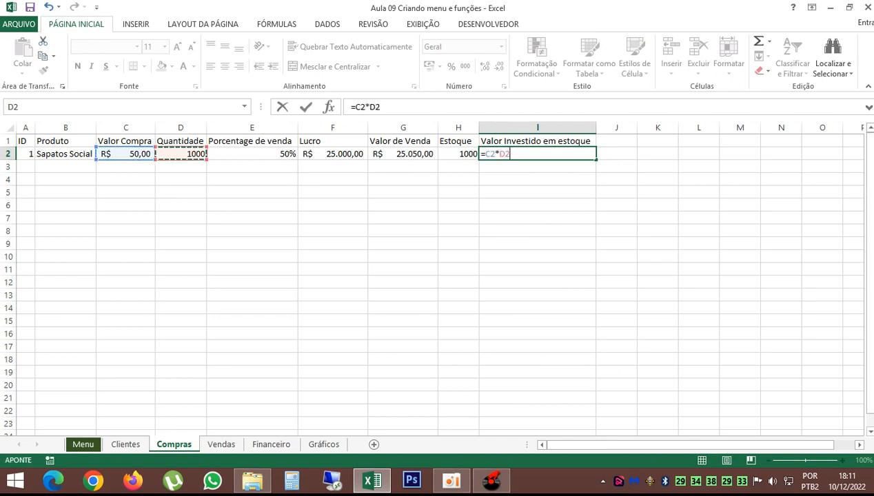
pyautogui.press('Return')
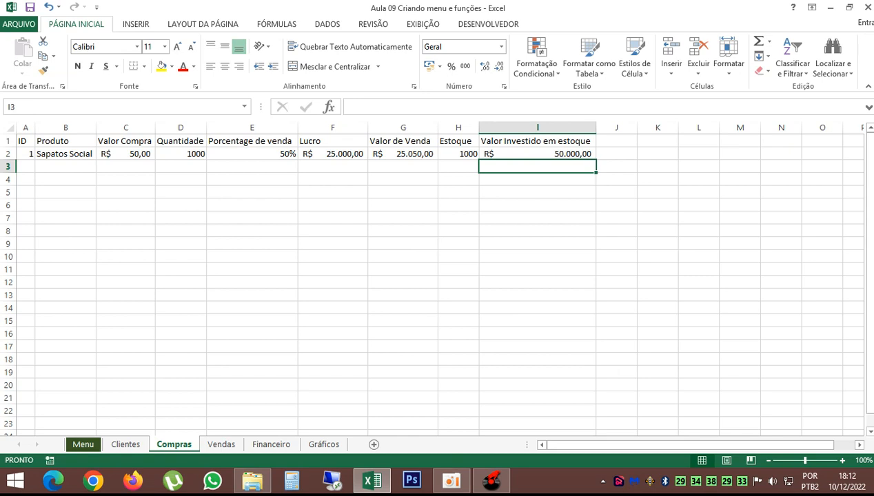
# Set the Quantidade of Sapatos Social in D2 to 1 and check the Lucro formula in F2
pyautogui.click(403, 154)
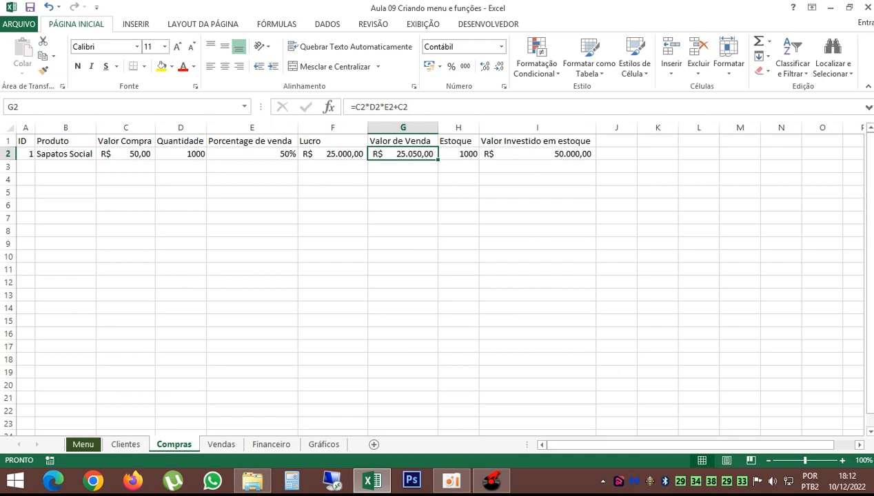
pyautogui.press('Left')
pyautogui.press('Left')
pyautogui.press('Left')
pyautogui.write('1')
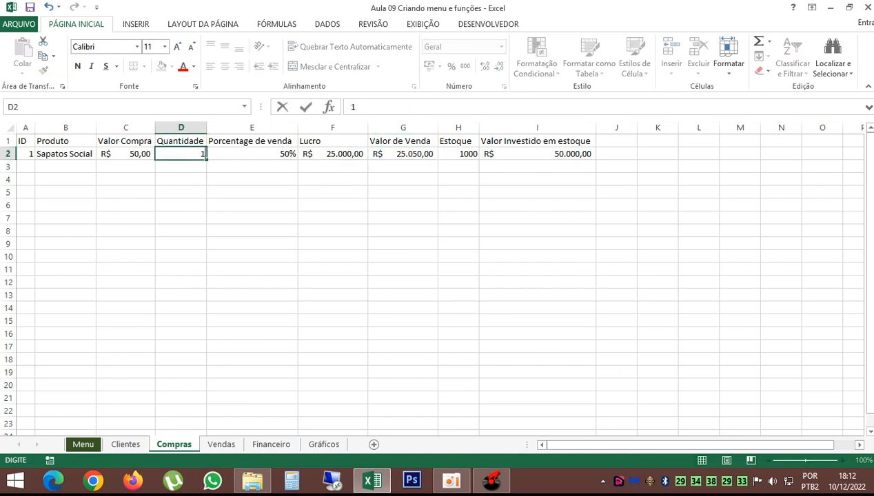
pyautogui.press('Return')
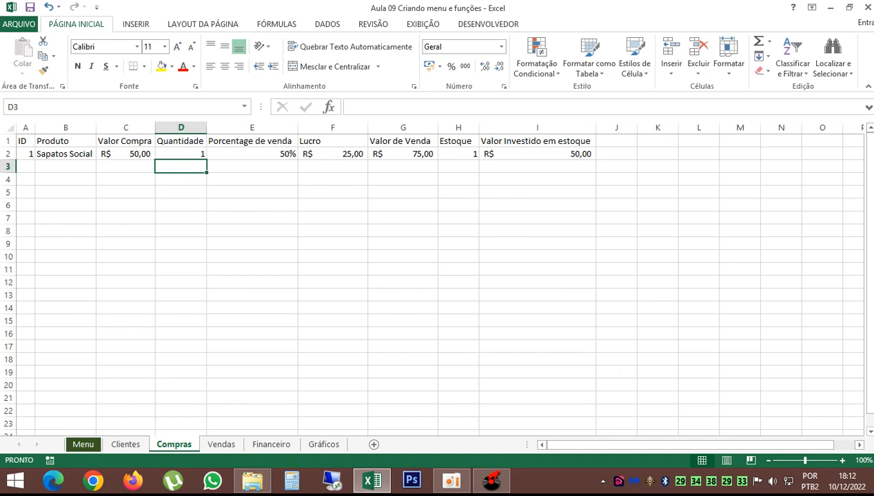
pyautogui.press('Up')
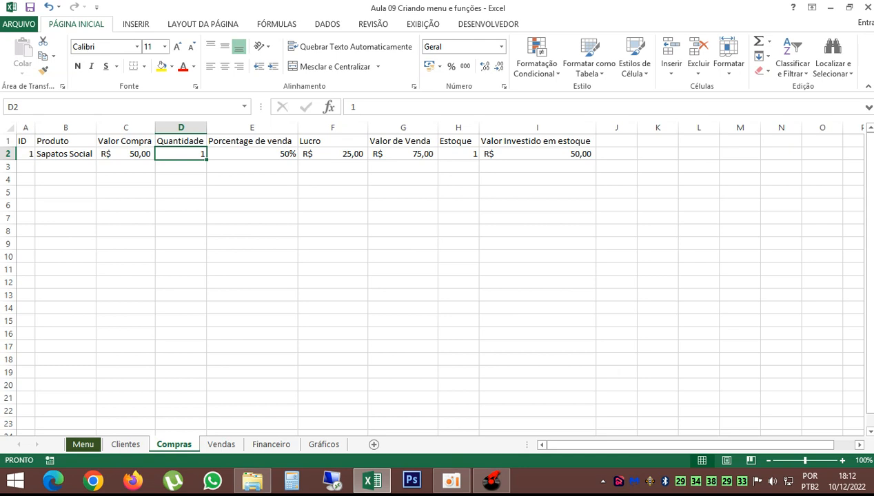
pyautogui.click(333, 154)
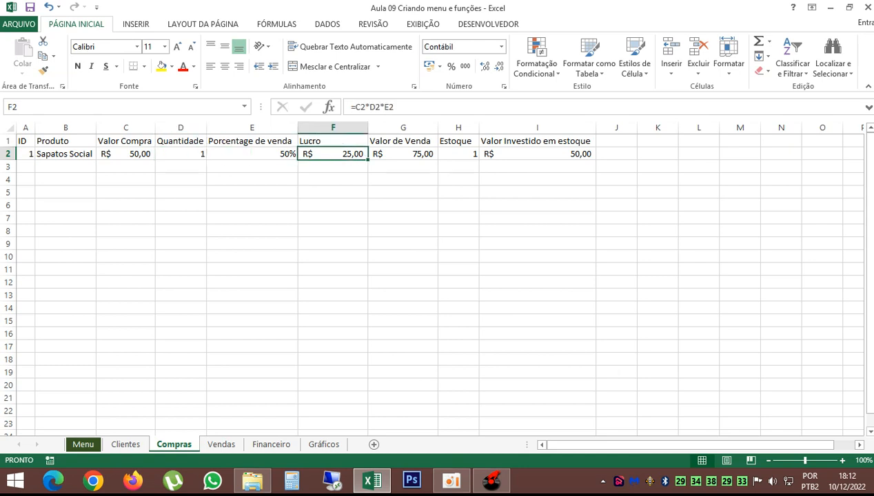
# Format the header row A1:I1 with a black fill and white font colour
pyautogui.moveTo(23, 141); pyautogui.dragTo(583, 140)
pyautogui.click(171, 67)
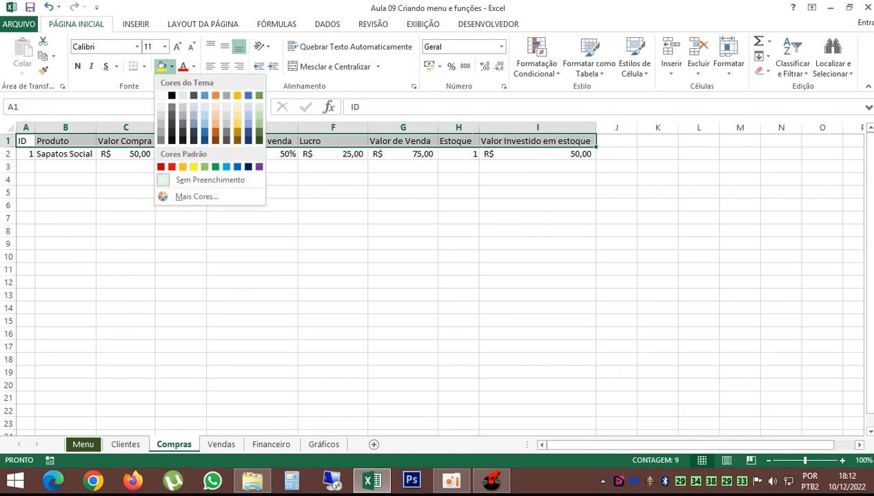
pyautogui.click(174, 91)
pyautogui.click(194, 66)
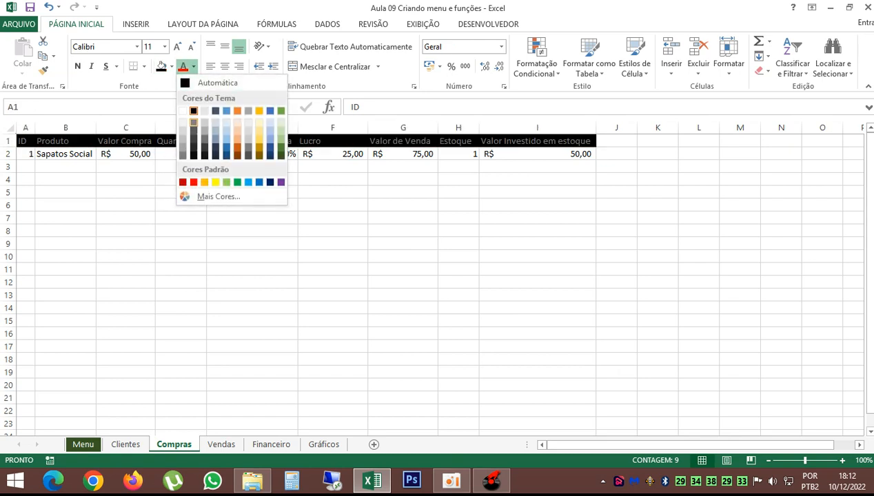
pyautogui.click(185, 111)
pyautogui.click(333, 231)
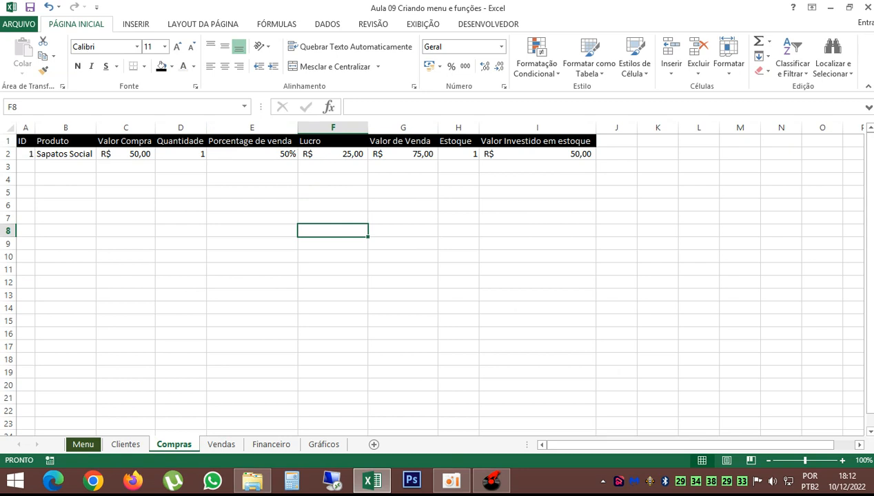
pyautogui.click(26, 154)
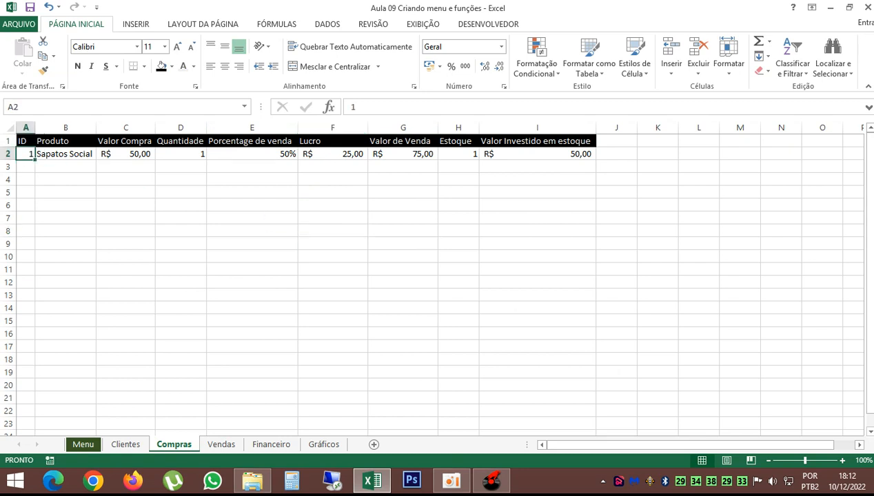
pyautogui.click(66, 153)
pyautogui.click(125, 154)
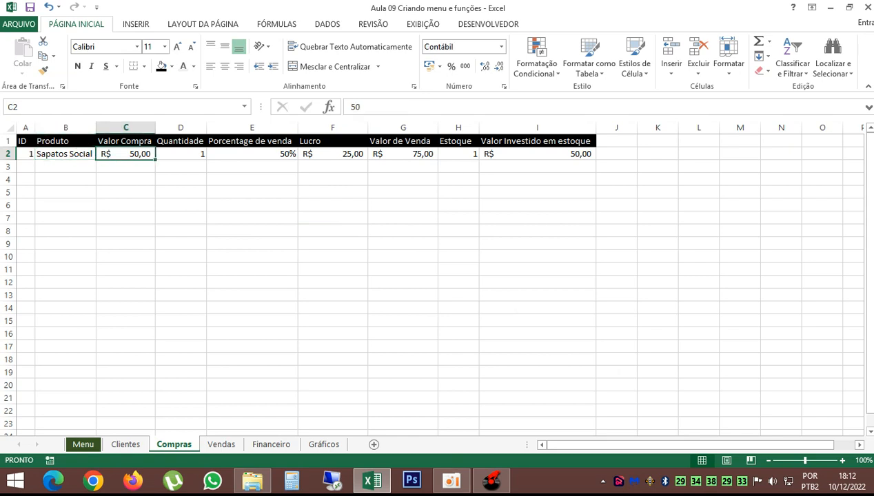
# Review the Sapatos Social row, checking Quantidade, Porcentage de venda and the formulas for Lucro, Valor de Venda, Estoque and Valor Investido em estoque
pyautogui.click(181, 153)
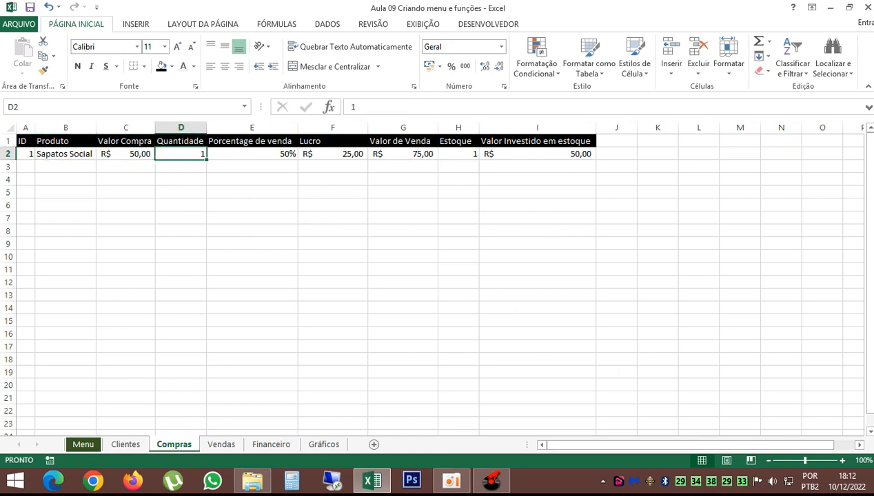
pyautogui.click(252, 154)
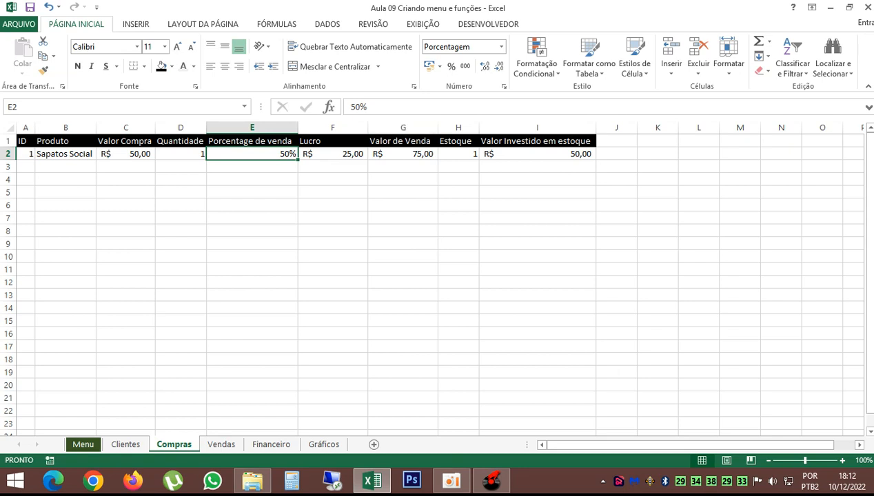
pyautogui.click(403, 142)
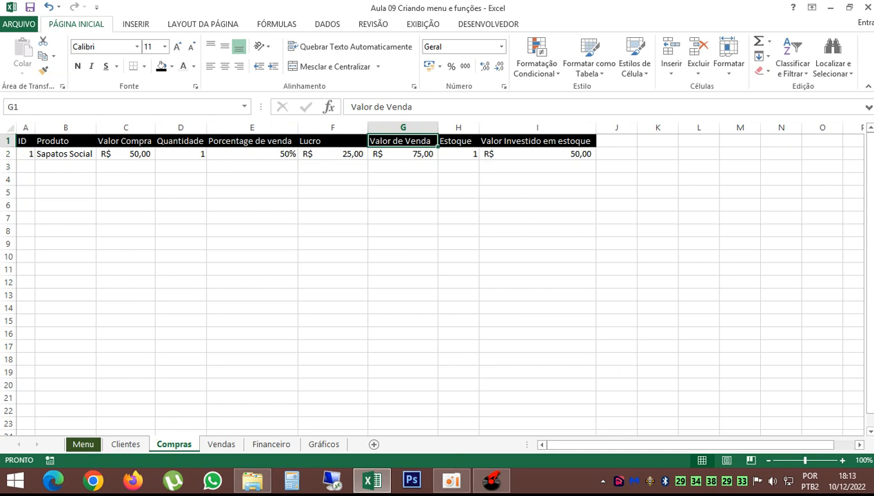
pyautogui.hotkey('shift', 'Down')
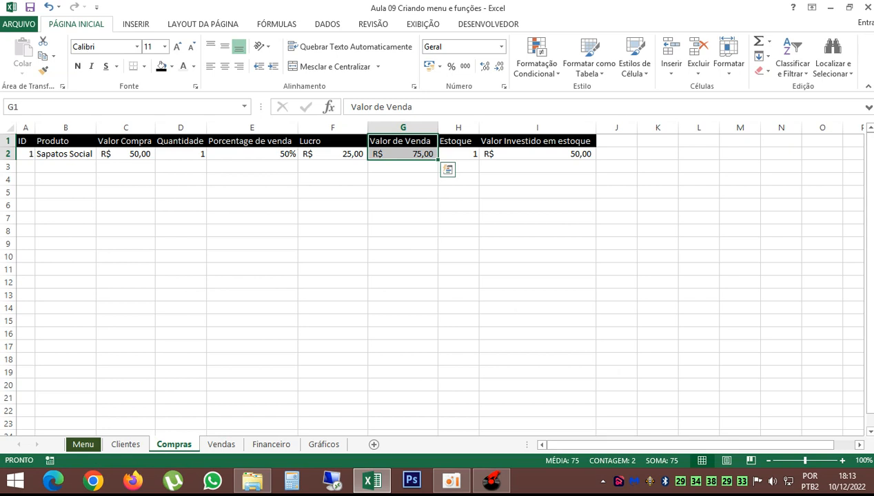
pyautogui.click(403, 192)
pyautogui.click(333, 141)
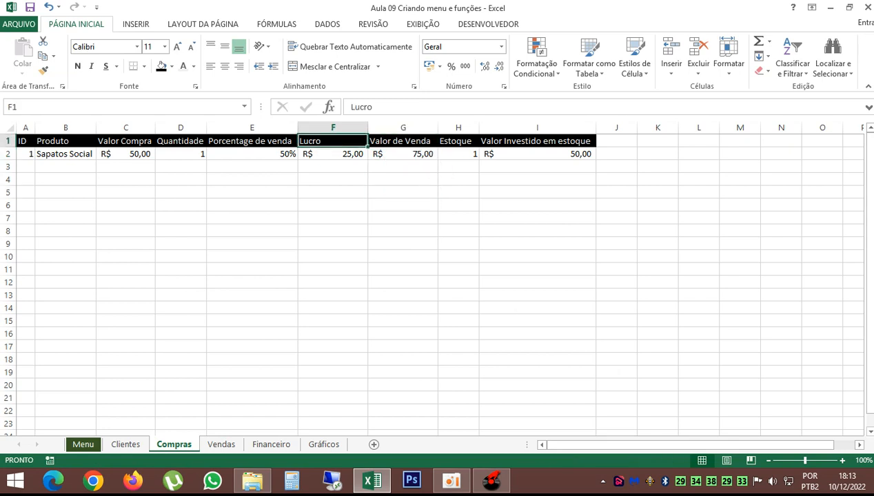
pyautogui.click(333, 154)
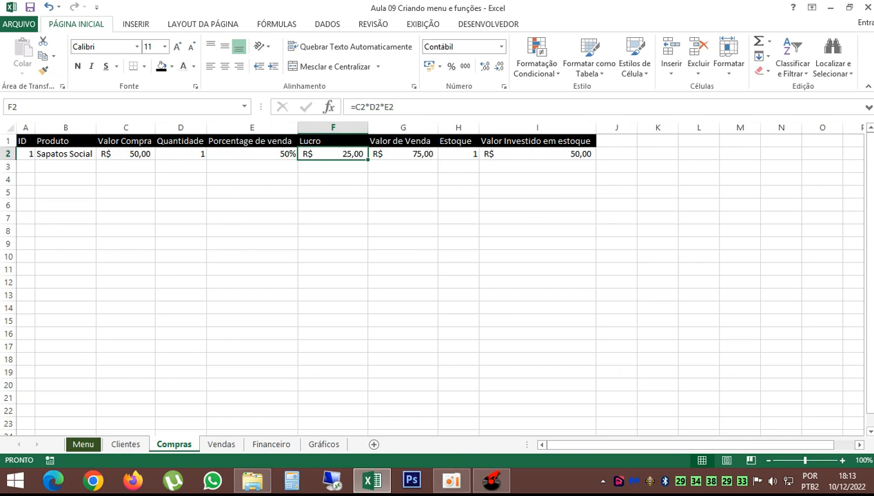
pyautogui.click(404, 154)
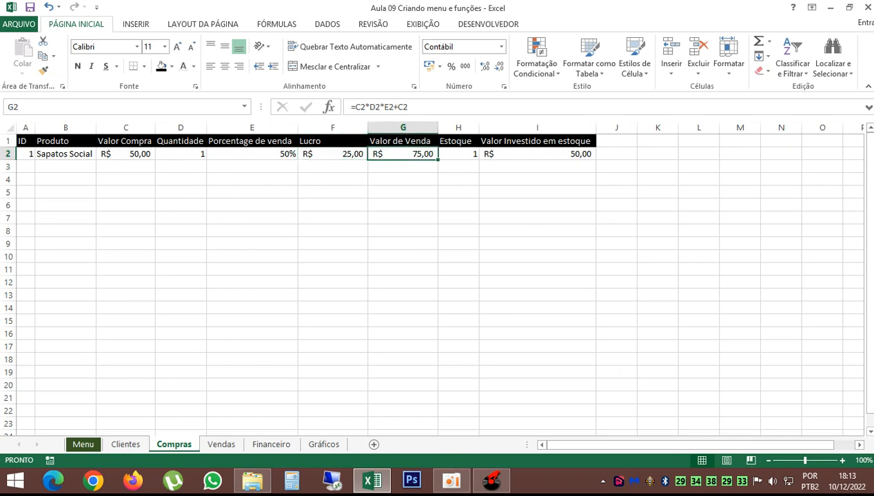
pyautogui.click(458, 154)
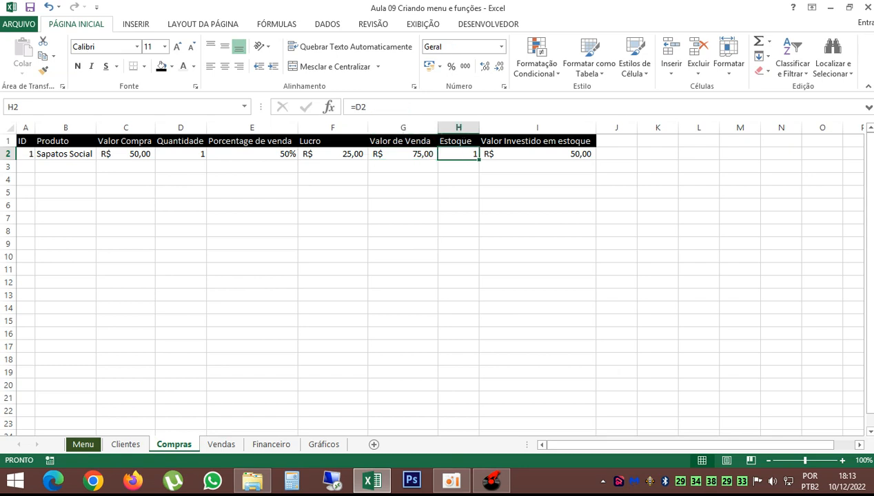
pyautogui.click(538, 154)
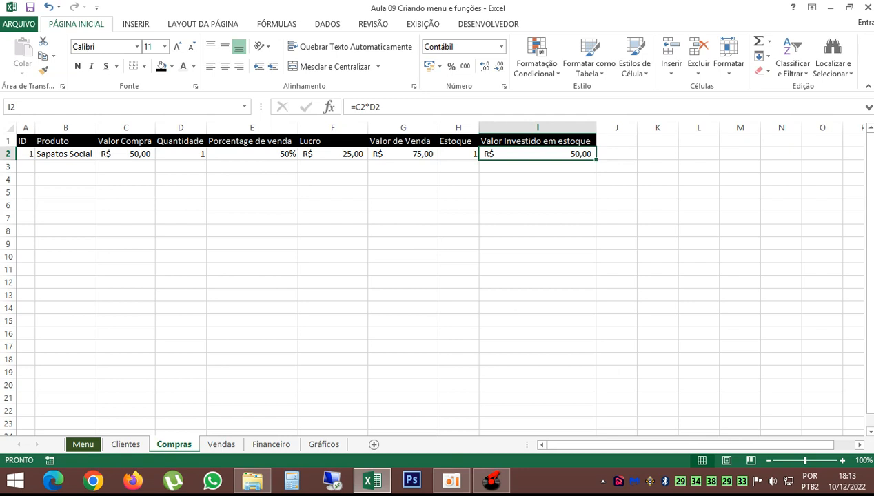
# Set the Quantidade of Sapatos Social in D2 to 200 and check the formulas in G2 and I2
pyautogui.click(181, 154)
pyautogui.write('200')
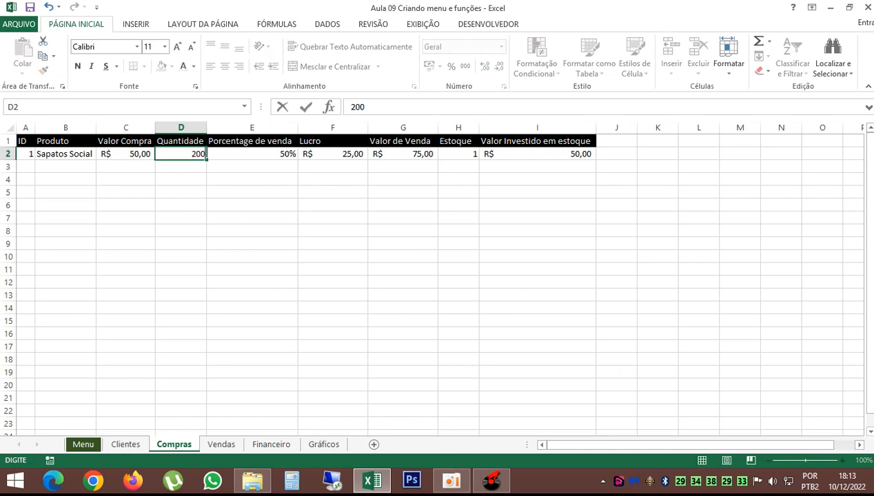
pyautogui.press('Return')
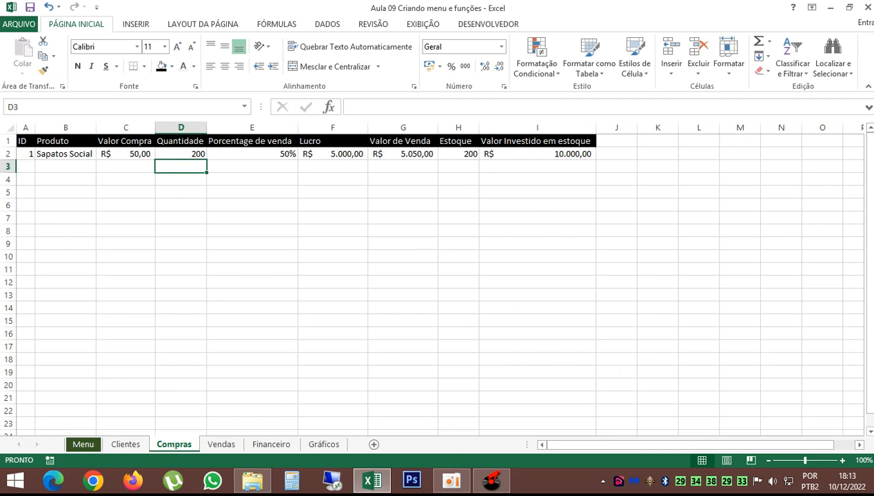
pyautogui.click(403, 155)
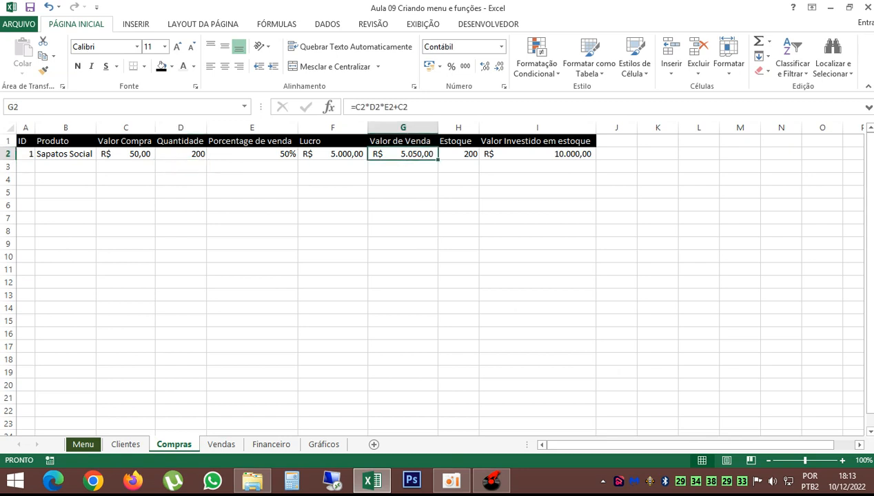
pyautogui.click(538, 155)
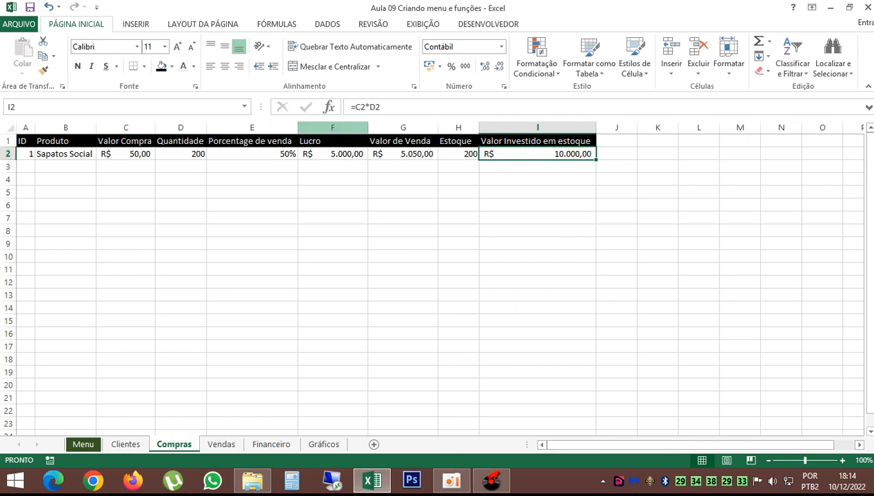
# Insert two blank columns between Porcentage de venda and Lucro
pyautogui.click(333, 127)
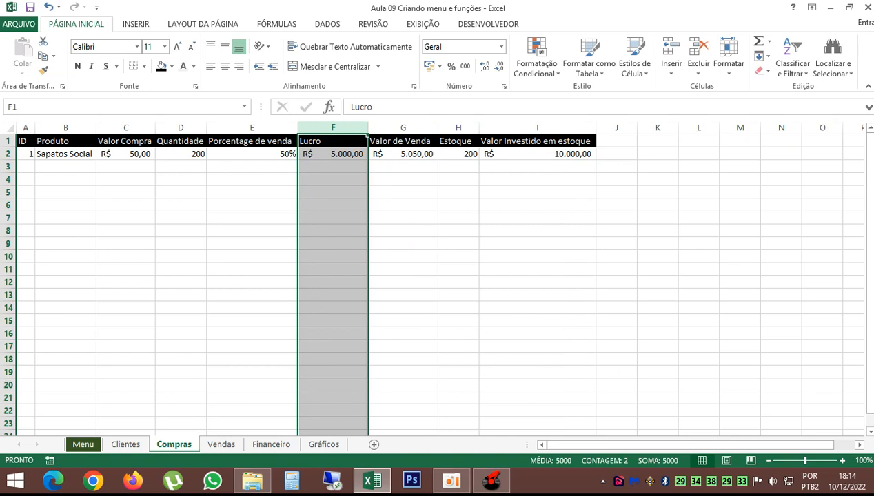
pyautogui.click(458, 128)
pyautogui.rightClick(333, 128)
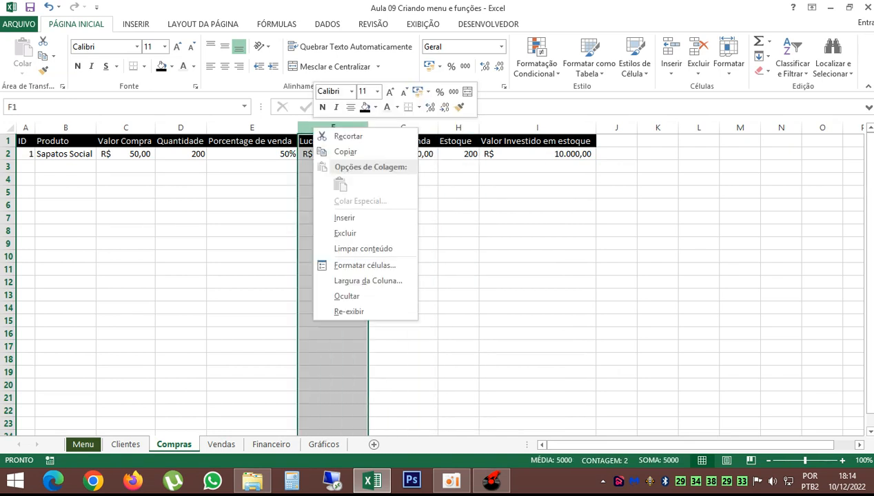
pyautogui.click(331, 215)
pyautogui.click(343, 141)
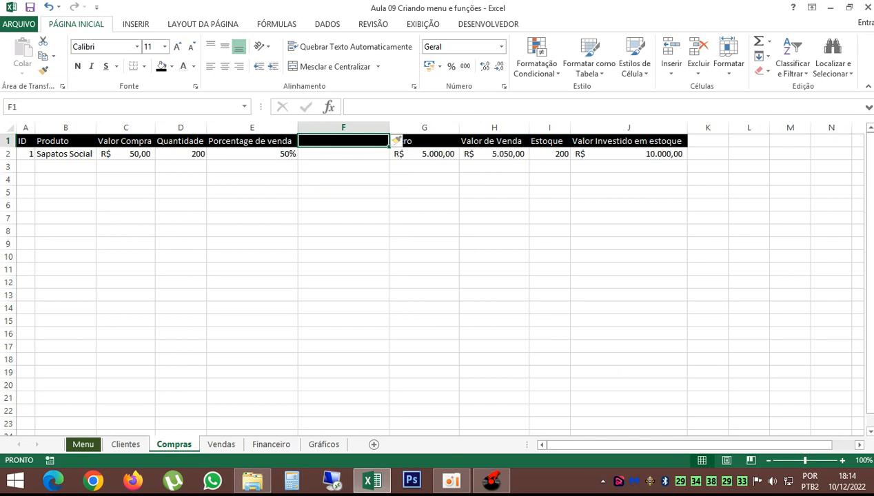
pyautogui.rightClick(373, 128)
pyautogui.click(400, 215)
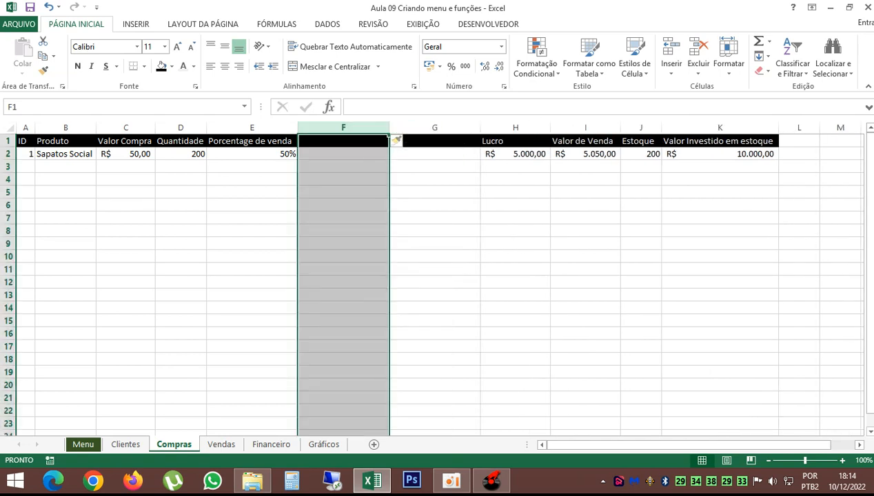
pyautogui.click(642, 142)
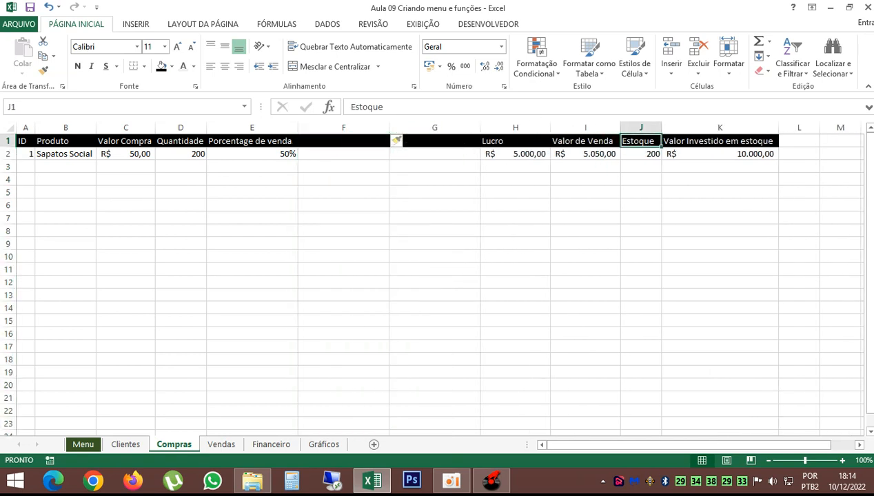
pyautogui.moveTo(661, 142); pyautogui.dragTo(387, 146)
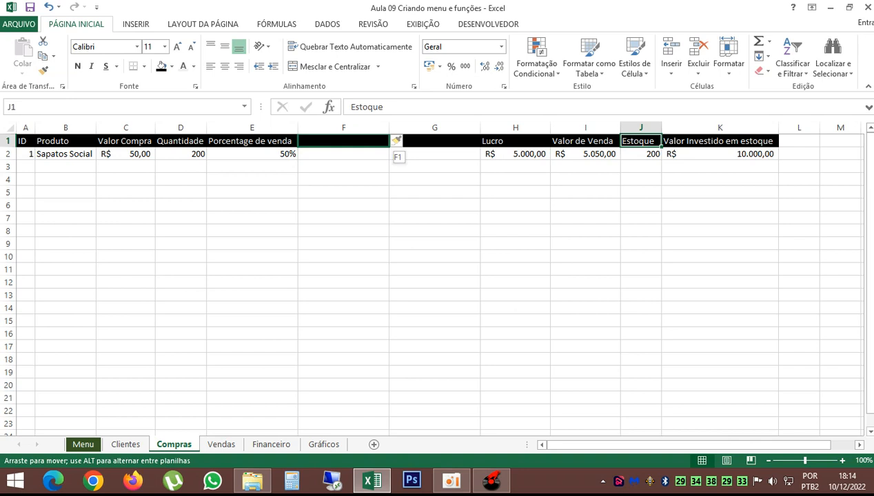
pyautogui.moveTo(389, 146); pyautogui.dragTo(662, 147)
# Move the Porcentage de venda header and its value from E1:E2 to G1:G2
pyautogui.moveTo(277, 141); pyautogui.dragTo(318, 148)
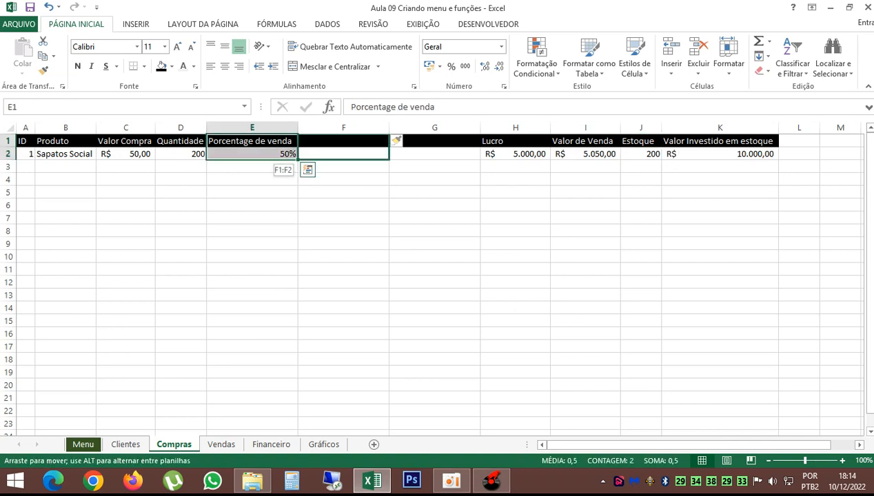
pyautogui.moveTo(396, 140); pyautogui.dragTo(483, 147)
pyautogui.click(435, 192)
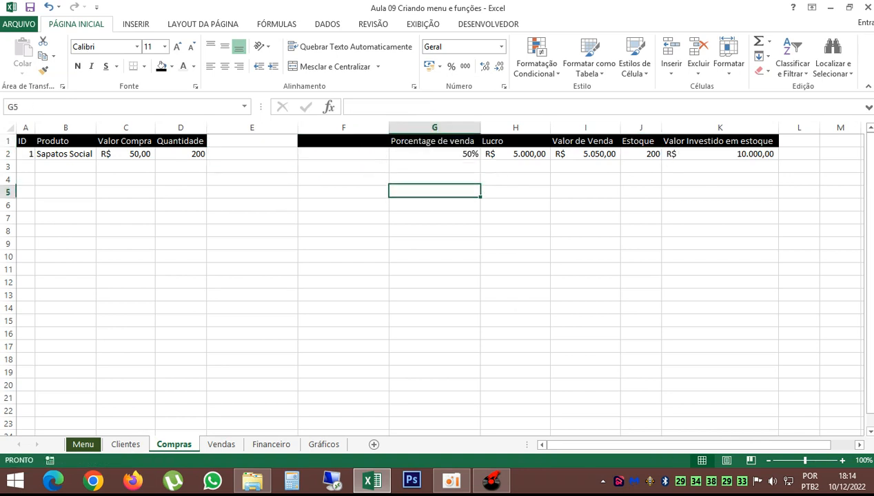
# Move the Estoque cells J1:J2 to E1:E2 and the Valor Investido em estoque cells K1:K2 to F1:F2
pyautogui.moveTo(641, 141); pyautogui.dragTo(284, 160)
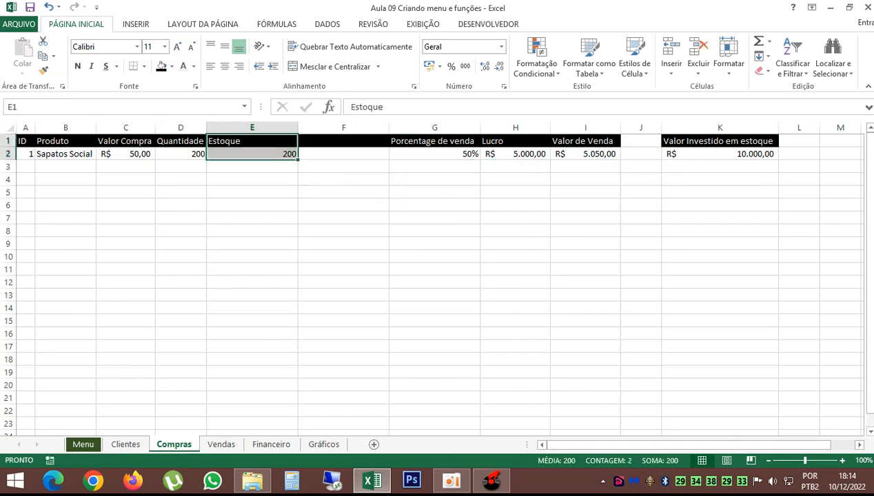
pyautogui.moveTo(721, 141); pyautogui.dragTo(391, 160)
pyautogui.click(721, 153)
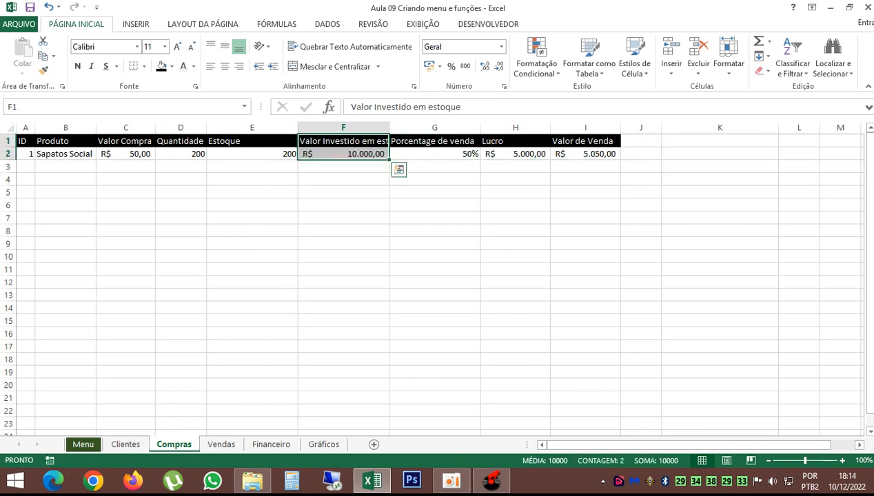
# Fit the width of column F to the Valor Investido em estoque header
pyautogui.click(344, 193)
pyautogui.doubleClick(390, 127)
pyautogui.click(357, 205)
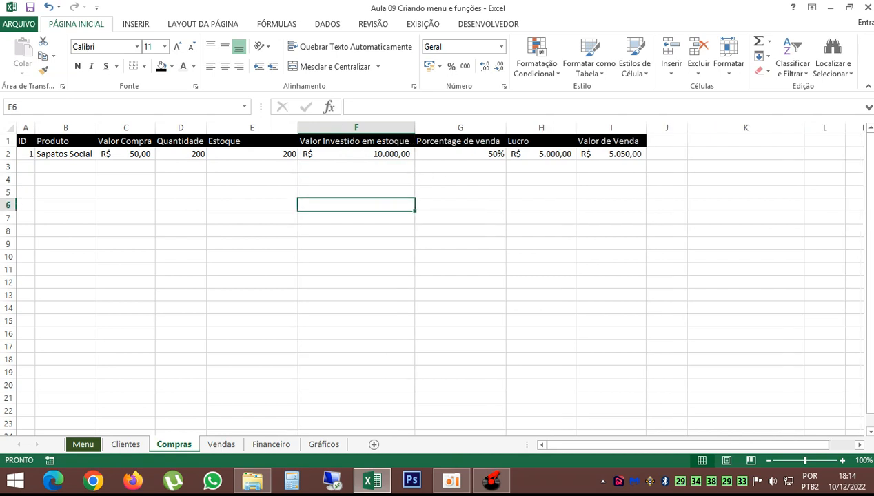
# Move the Valor Compra header and its value from C1:C2 to the empty cells D6:D7
pyautogui.click(125, 154)
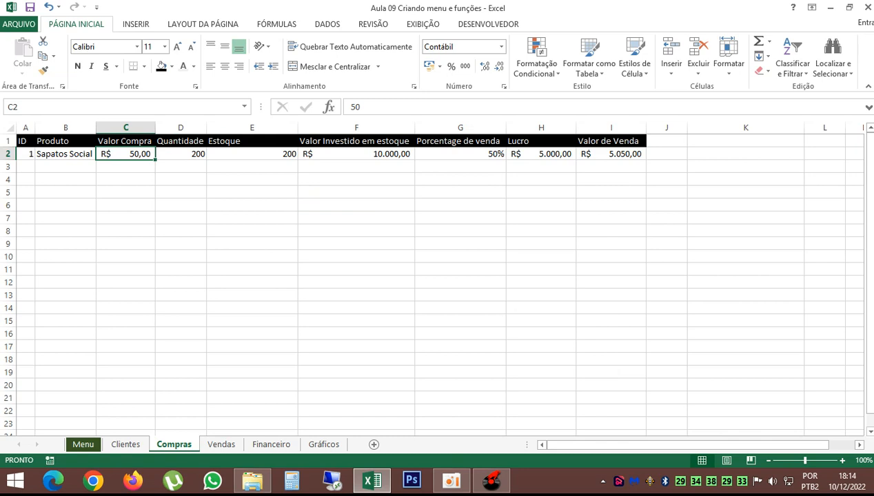
pyautogui.click(125, 142)
pyautogui.moveTo(125, 153); pyautogui.dragTo(125, 167)
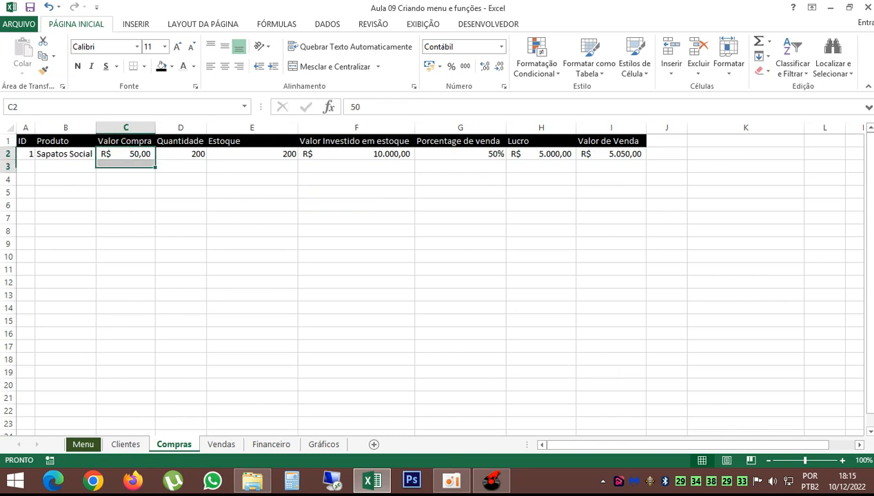
pyautogui.click(125, 154)
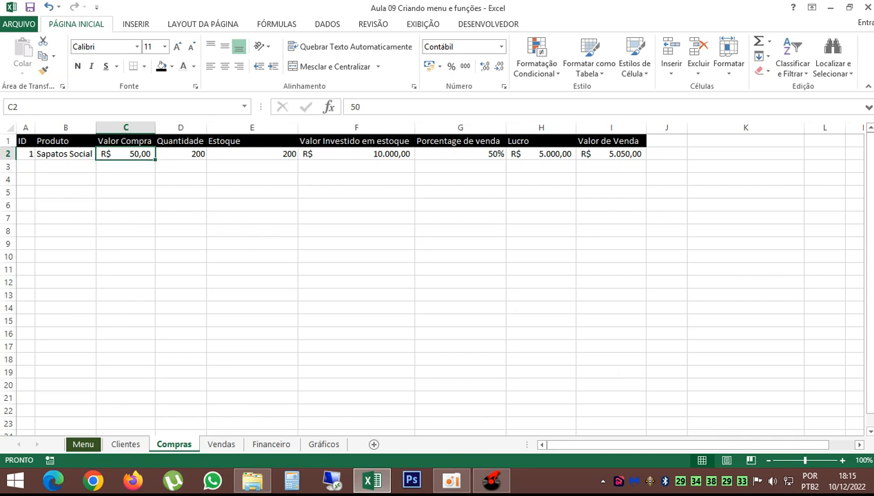
pyautogui.moveTo(125, 141); pyautogui.dragTo(191, 224)
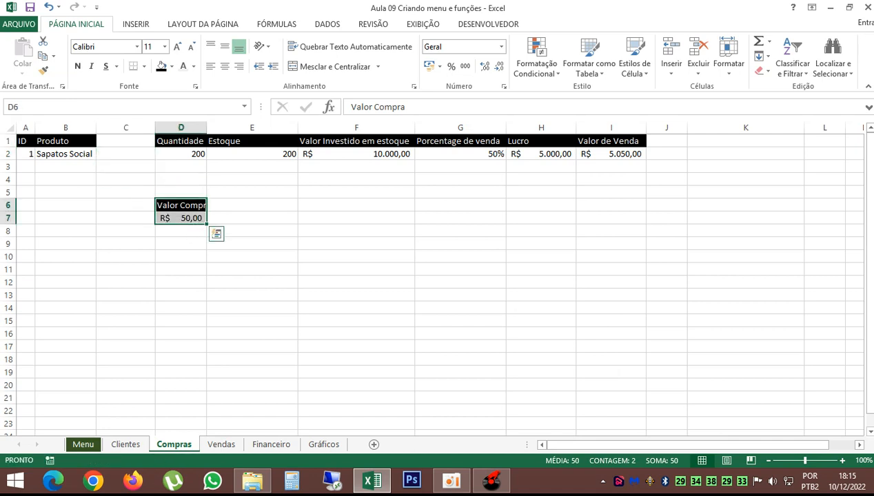
# Move the Quantidade cells D1:D2 to C1:C2 and place the Valor Compra cells from D6:D7 in D1:D2
pyautogui.moveTo(181, 141); pyautogui.dragTo(148, 159)
pyautogui.moveTo(252, 141); pyautogui.dragTo(252, 154)
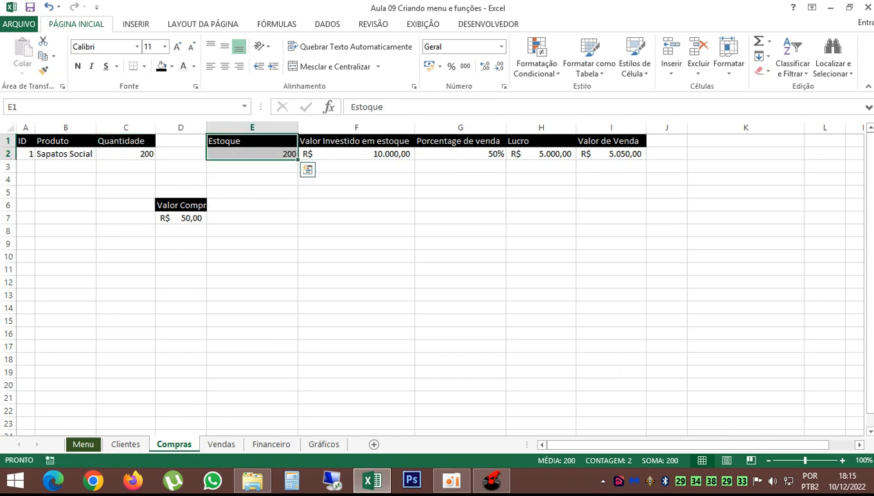
pyautogui.click(181, 205)
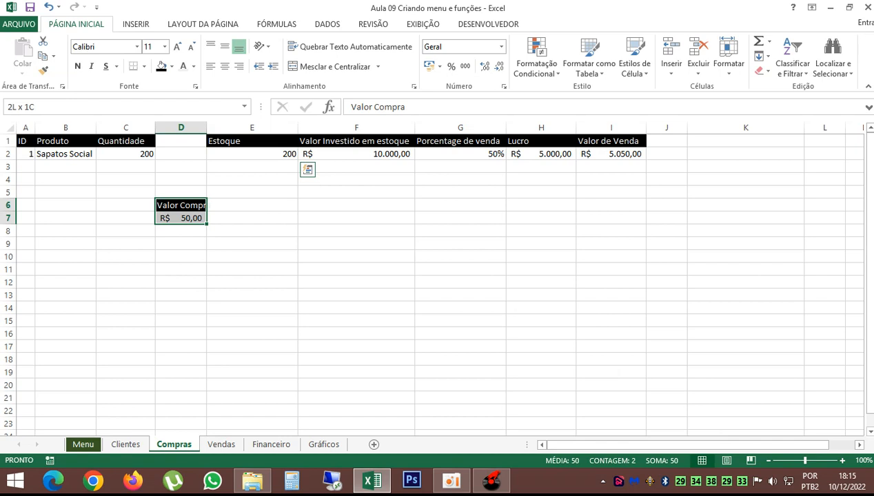
pyautogui.moveTo(180, 205); pyautogui.dragTo(181, 154)
pyautogui.click(181, 205)
pyautogui.click(252, 206)
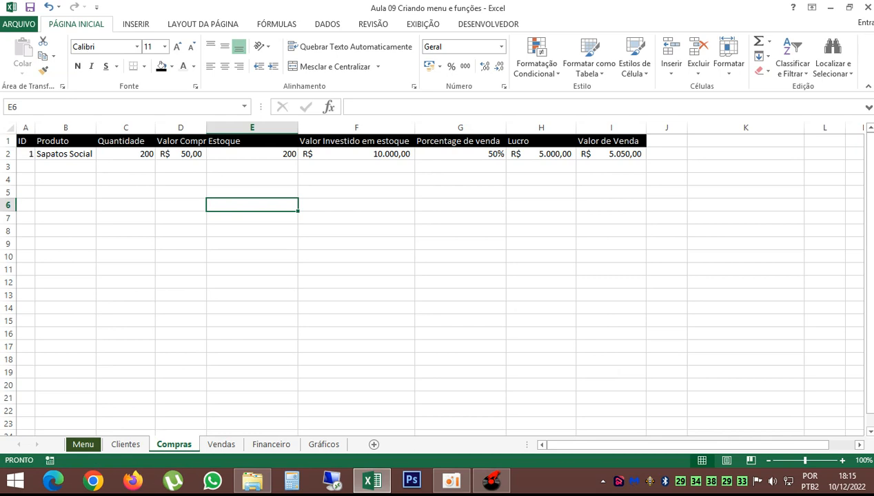
# Fit the widths of column D (Valor Compra) and column E (Estoque) to their contents
pyautogui.click(66, 141)
pyautogui.click(125, 141)
pyautogui.click(181, 141)
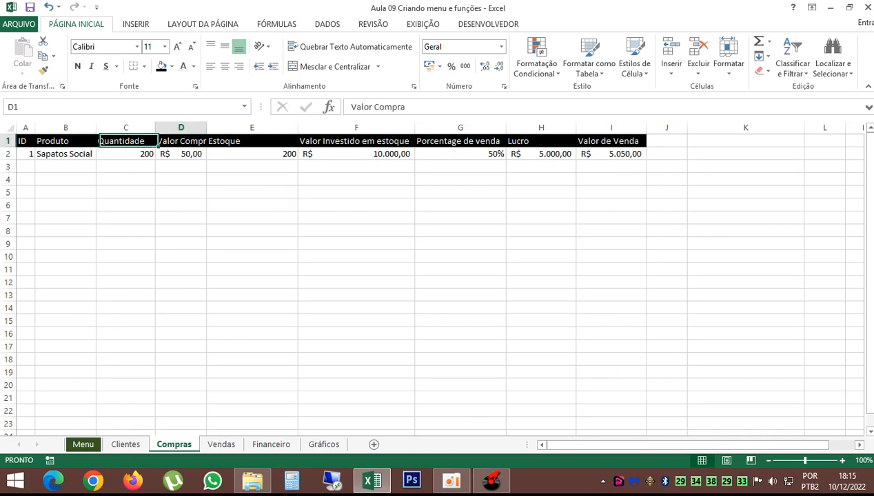
pyautogui.doubleClick(206, 128)
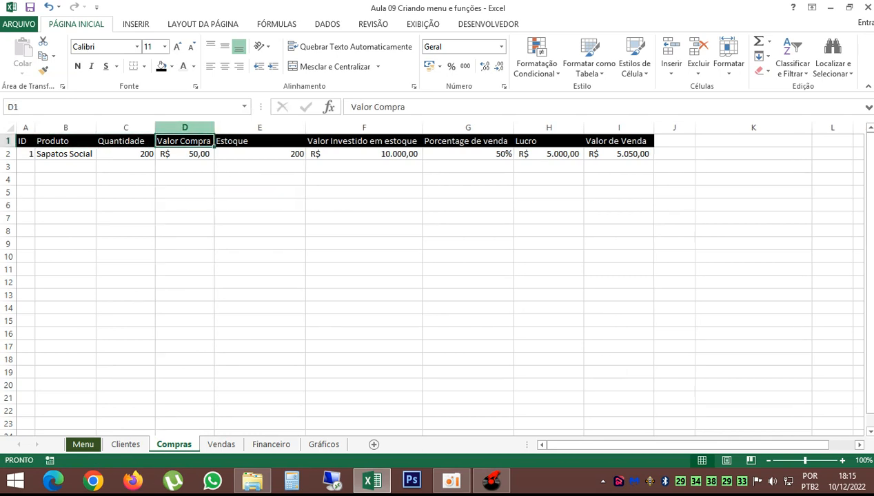
pyautogui.doubleClick(305, 127)
pyautogui.click(309, 206)
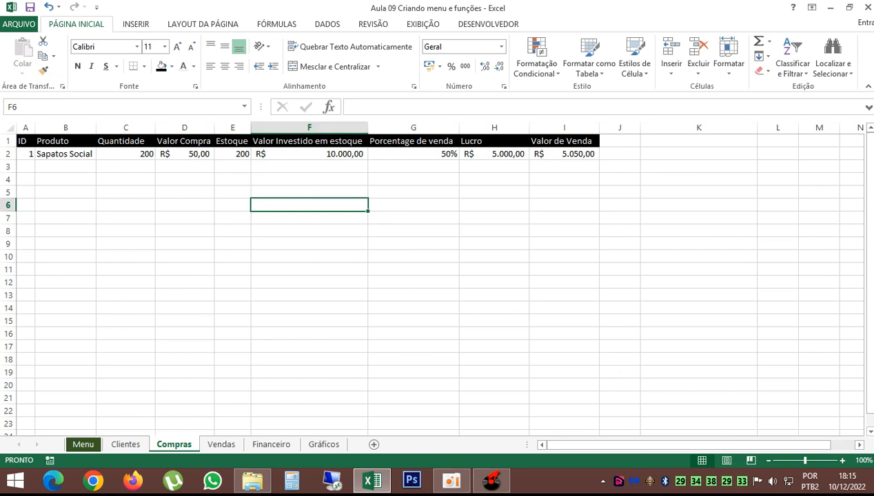
pyautogui.click(413, 141)
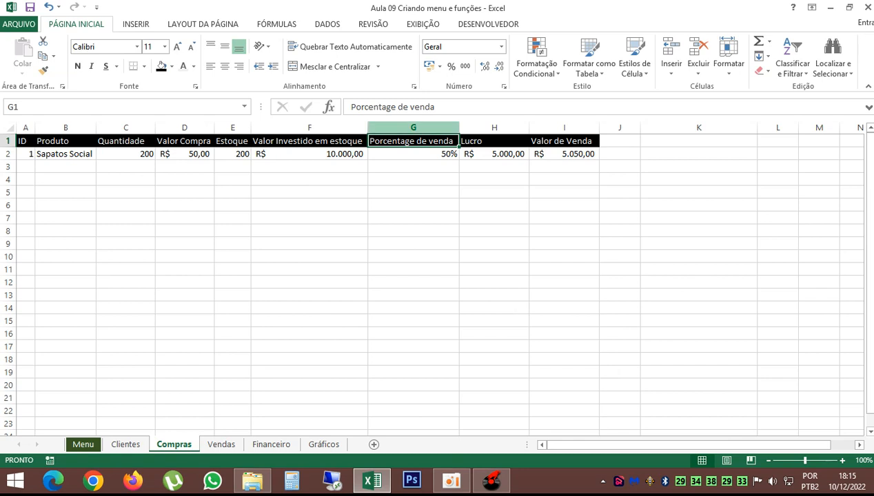
# Move the Porcentage de venda cells G1:G2 to the empty cells H8:H9 and place the Valor de Venda cells I1:I2 in G1:G2
pyautogui.hotkey('shift', 'Down')
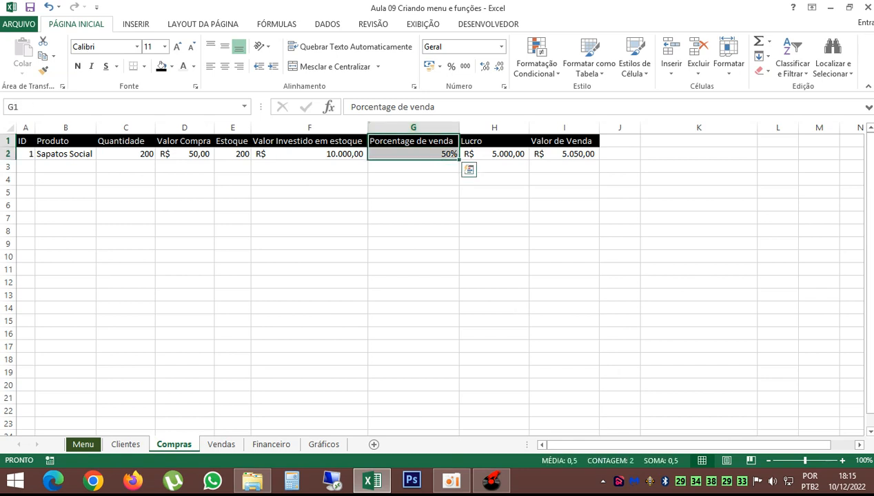
pyautogui.moveTo(421, 160); pyautogui.dragTo(494, 244)
pyautogui.moveTo(564, 141); pyautogui.dragTo(459, 159)
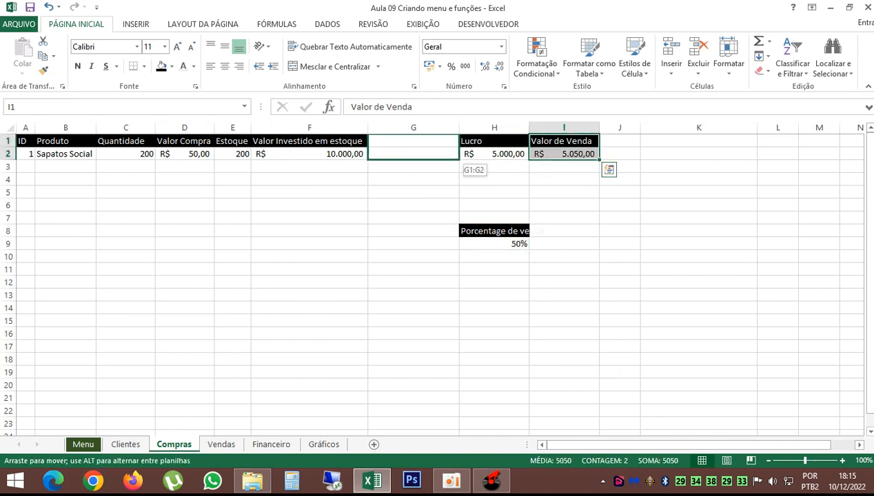
pyautogui.moveTo(458, 160); pyautogui.dragTo(459, 159)
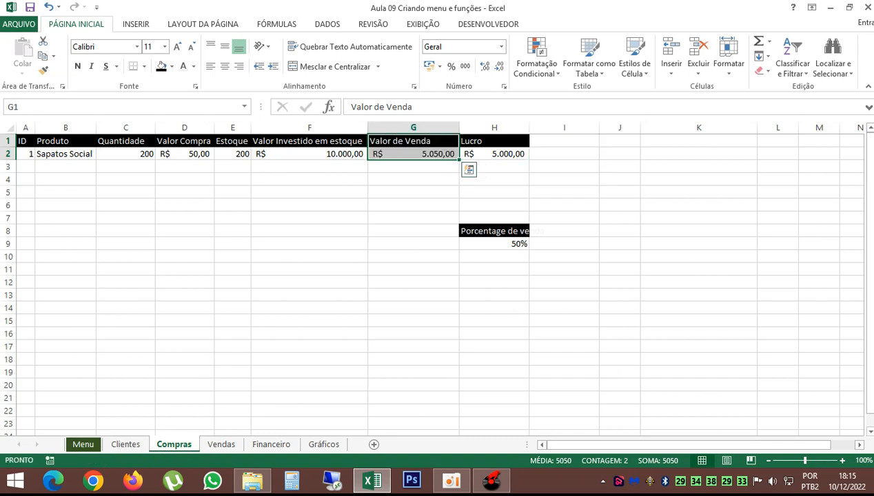
# Move the Lucro cells H1:H2 to I1:I2 and place the Porcentage de venda cells from H8:H9 in H1:H2
pyautogui.moveTo(493, 142); pyautogui.dragTo(564, 160)
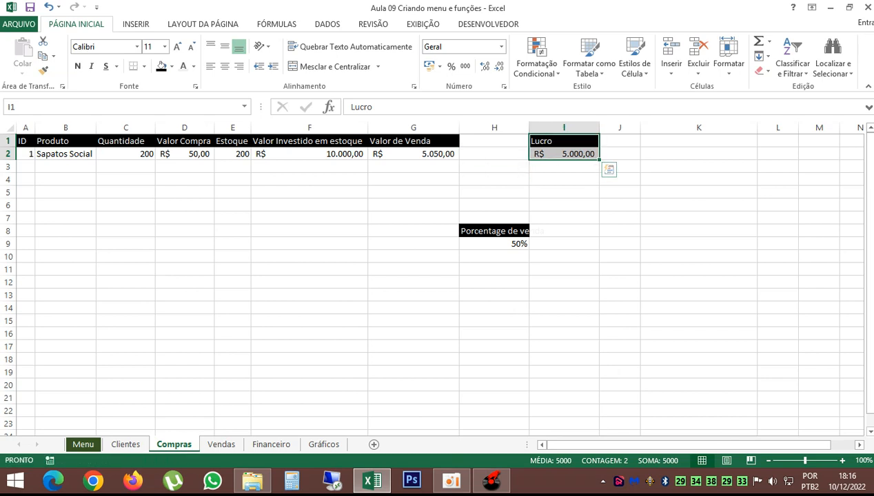
pyautogui.moveTo(494, 231); pyautogui.dragTo(493, 160)
pyautogui.click(494, 204)
# Fit the widths of columns H (Porcentage de venda), I (Lucro) and G (Valor de Venda) to their contents
pyautogui.doubleClick(530, 128)
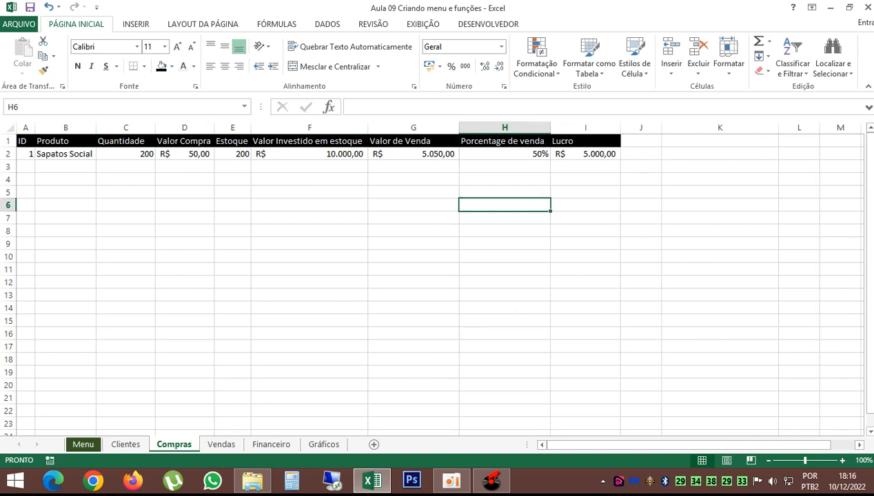
pyautogui.doubleClick(621, 127)
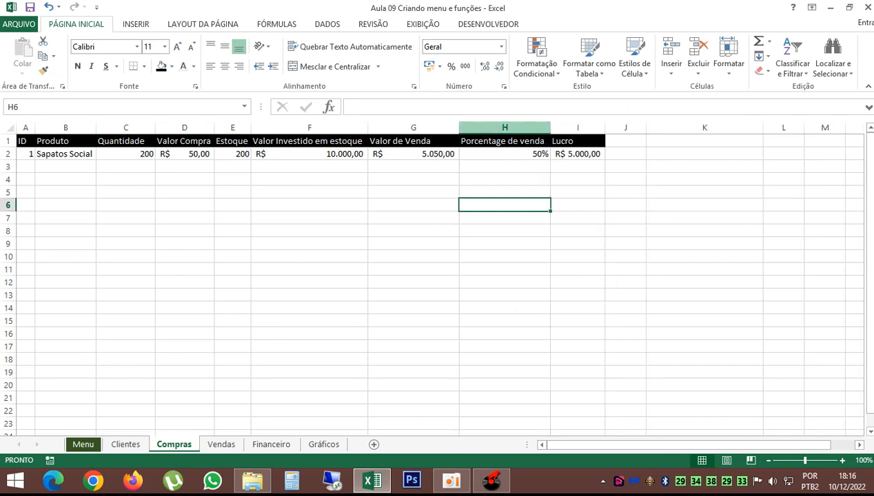
pyautogui.doubleClick(459, 127)
pyautogui.click(437, 199)
pyautogui.click(414, 192)
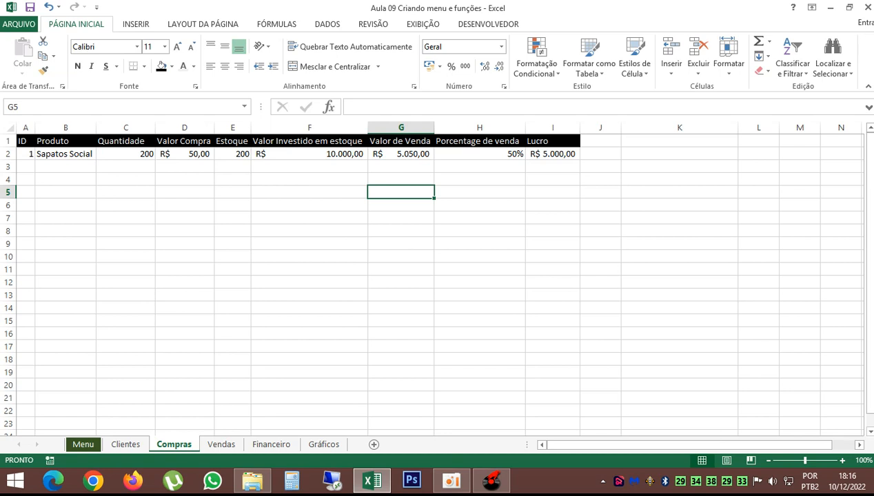
# Review the reordered Compras columns from Produto to Porcentage de venda, including the Valor de Venda formula in G2
pyautogui.click(66, 140)
pyautogui.click(125, 154)
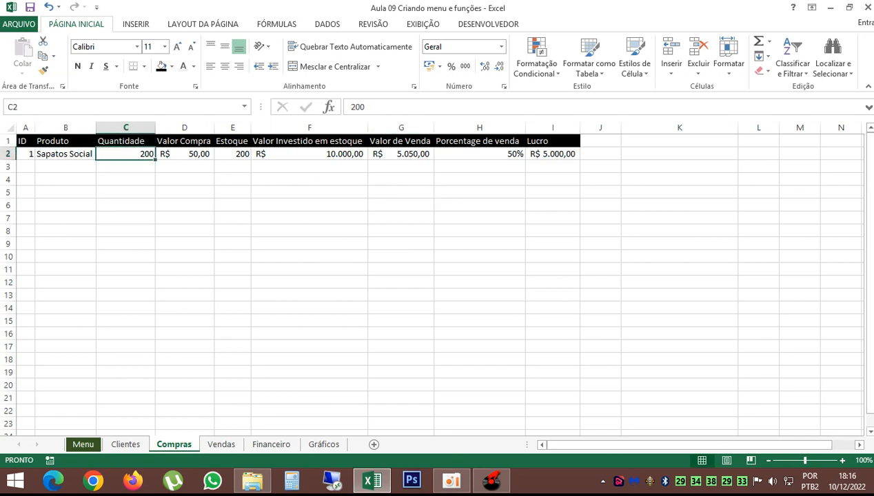
pyautogui.click(184, 141)
pyautogui.click(232, 141)
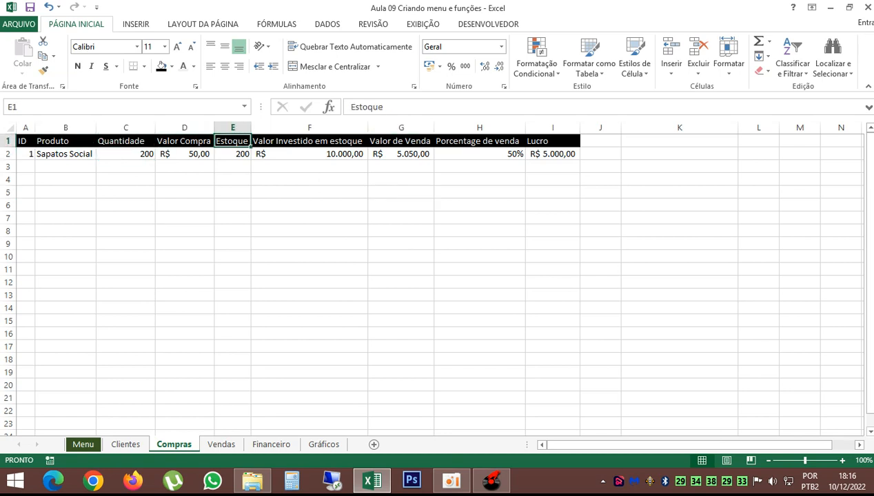
pyautogui.click(309, 141)
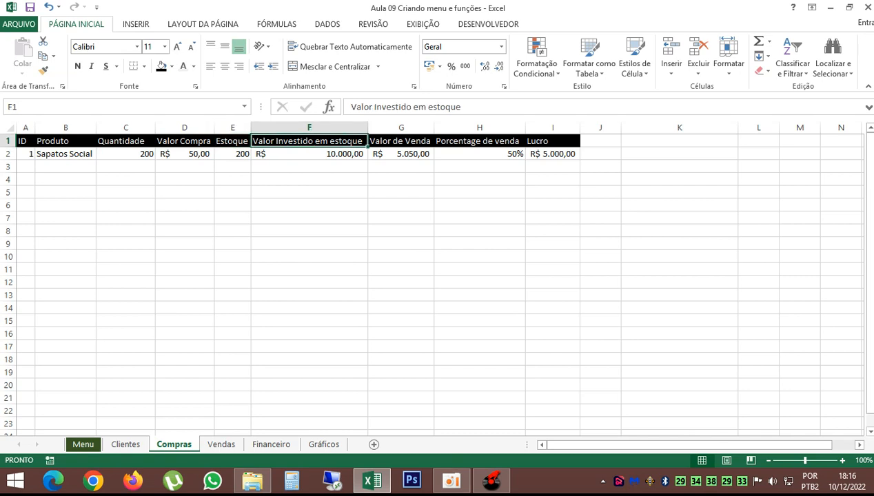
pyautogui.click(400, 140)
pyautogui.click(401, 153)
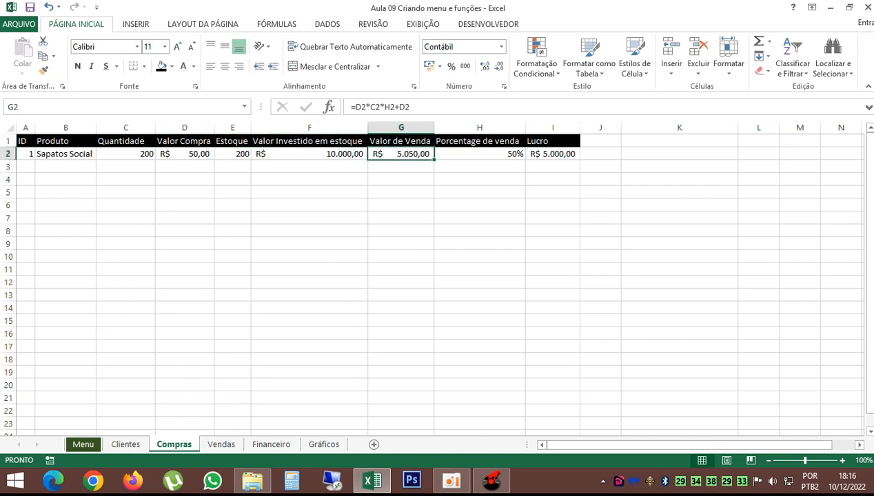
pyautogui.click(480, 141)
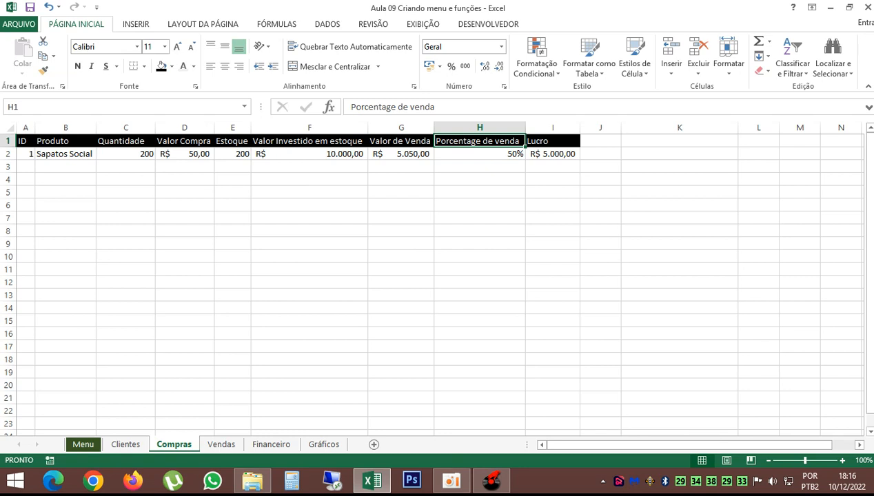
# Set the Porcentage de venda in H2 to 100% and fit the width of the Lucro column to its value
pyautogui.click(479, 154)
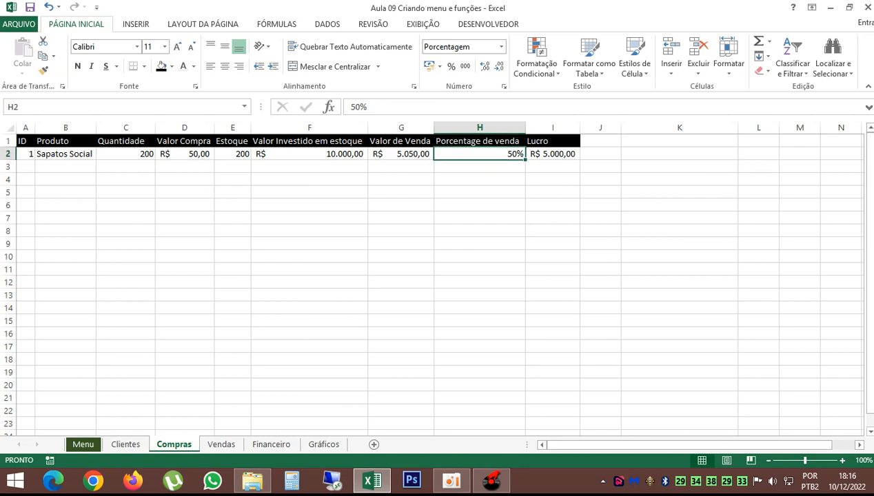
pyautogui.write('100')
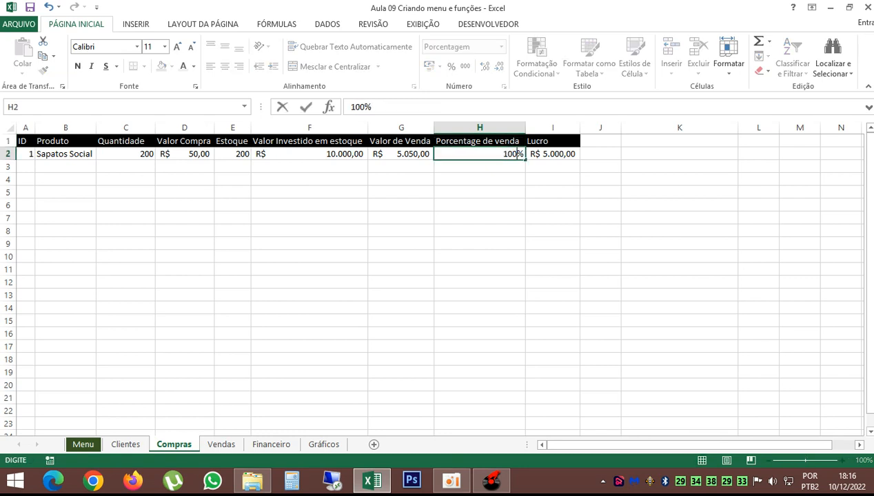
pyautogui.press('Return')
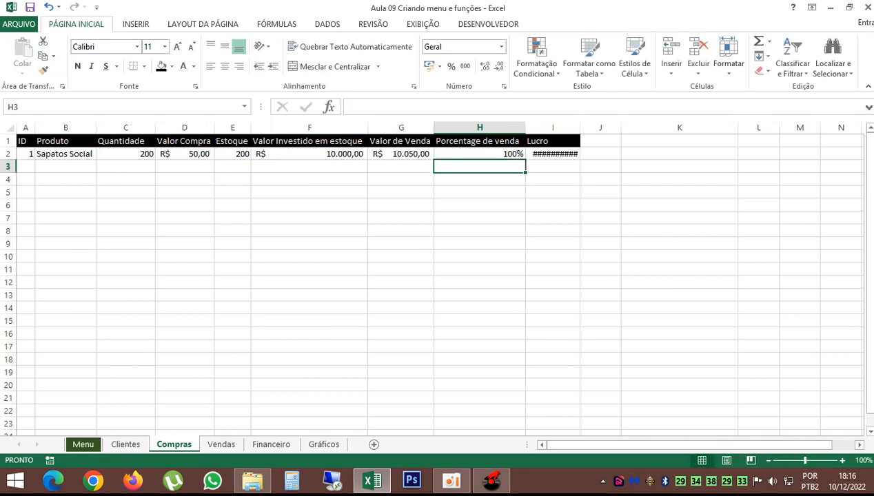
pyautogui.doubleClick(579, 128)
pyautogui.click(555, 231)
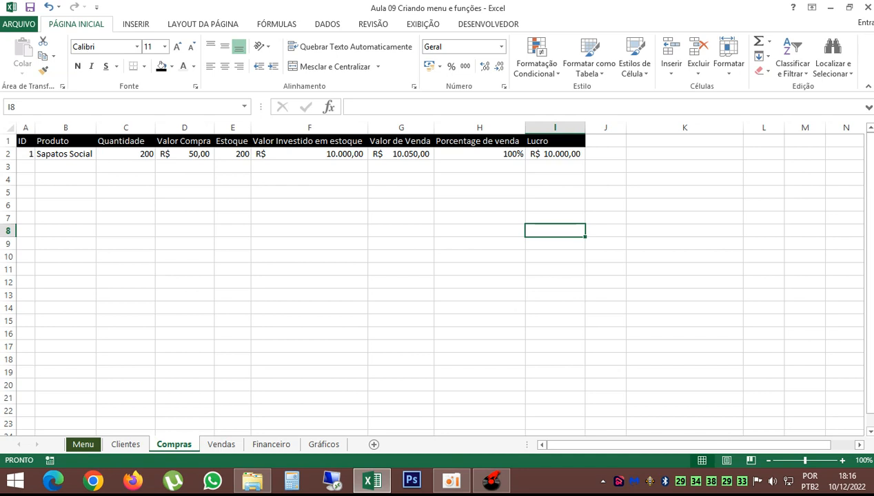
# Set the Porcentage de venda in H2 to 50%
pyautogui.click(480, 154)
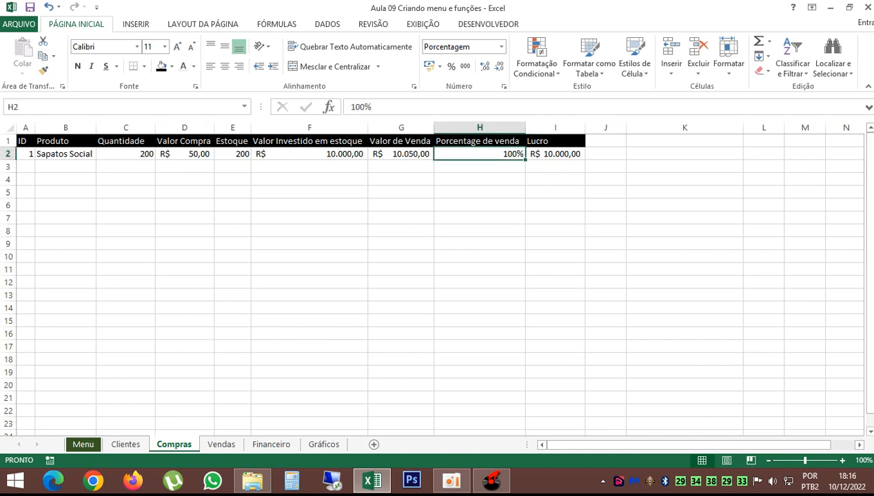
pyautogui.write('50')
pyautogui.press('Return')
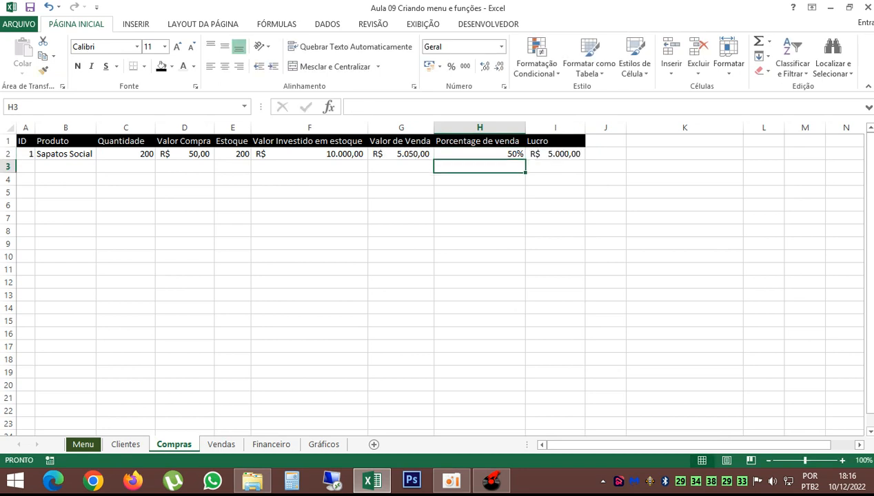
pyautogui.click(480, 206)
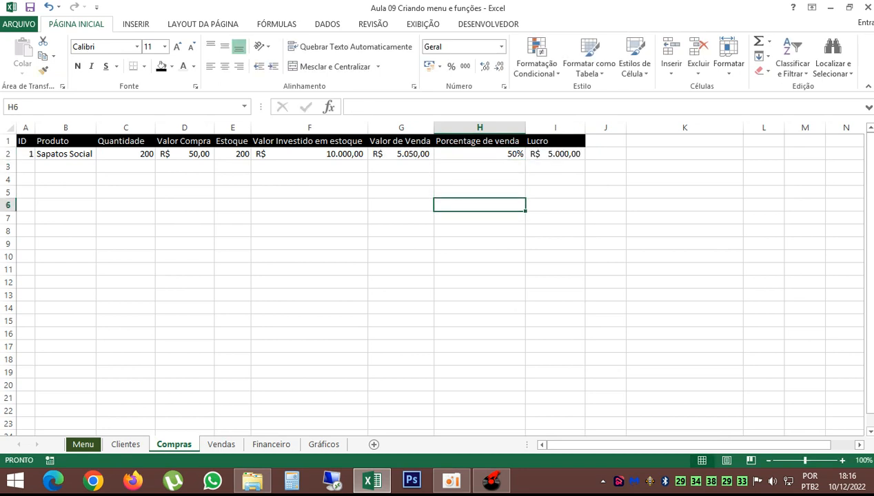
pyautogui.moveTo(402, 141); pyautogui.dragTo(401, 154)
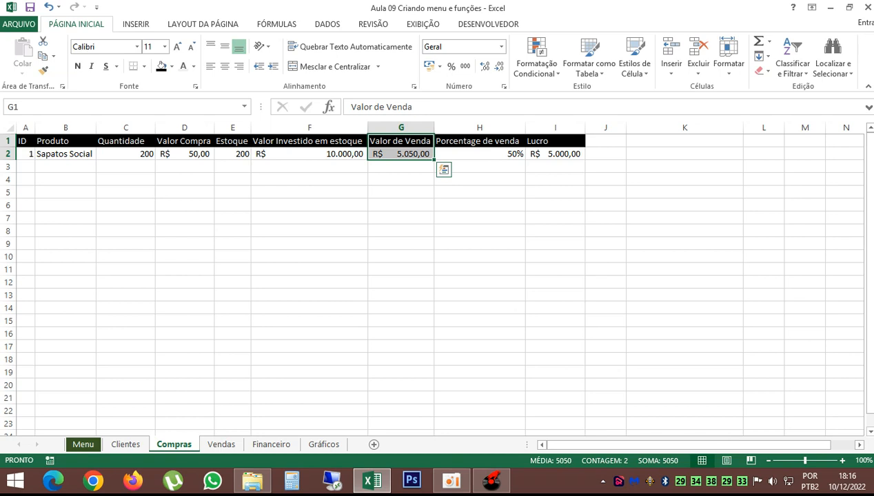
pyautogui.click(401, 231)
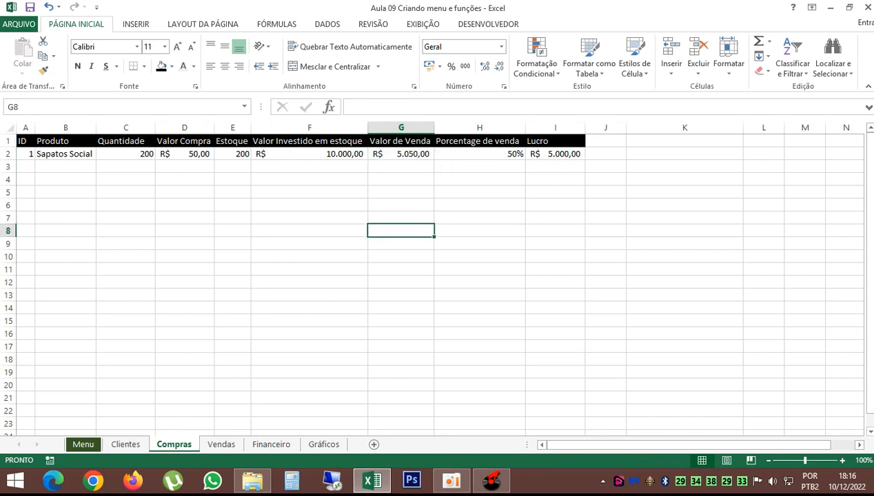
pyautogui.click(310, 192)
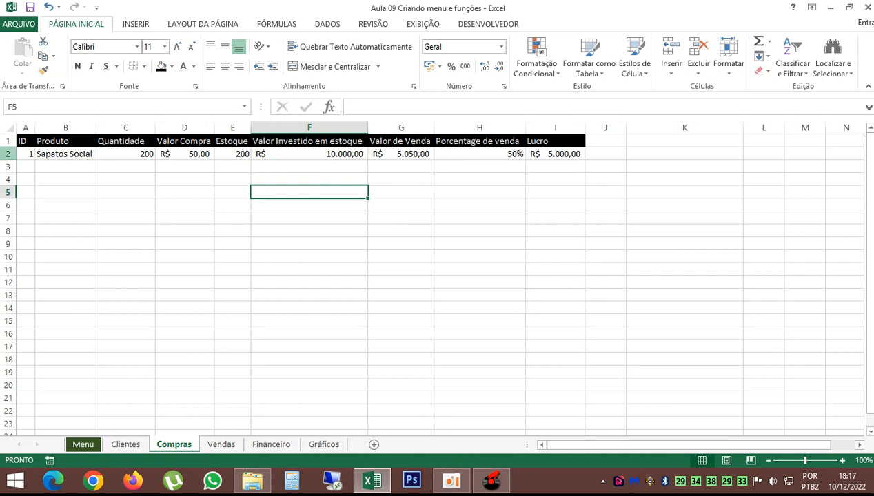
# Freeze the top row of the Compras sheet so the headers stay in view
pyautogui.click(8, 153)
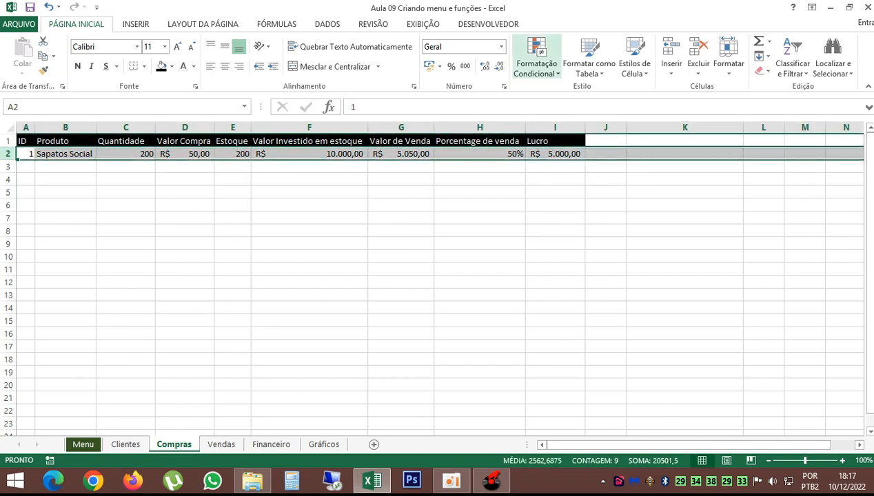
pyautogui.click(422, 23)
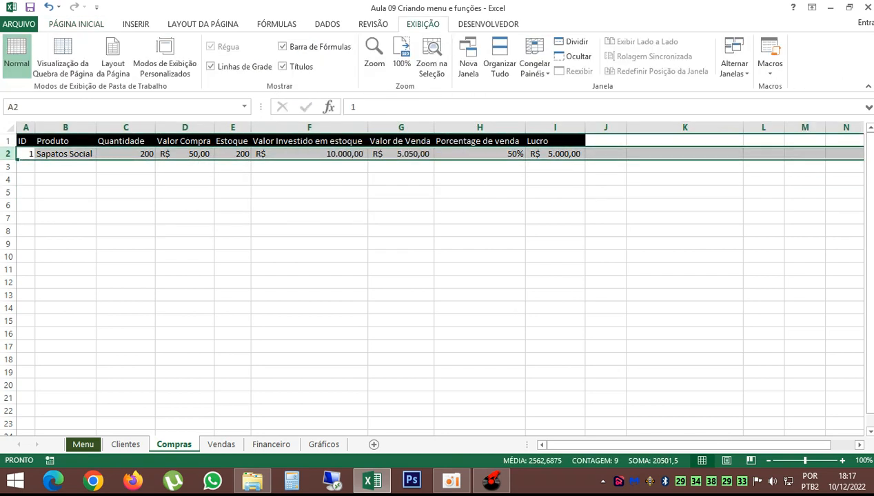
pyautogui.click(534, 63)
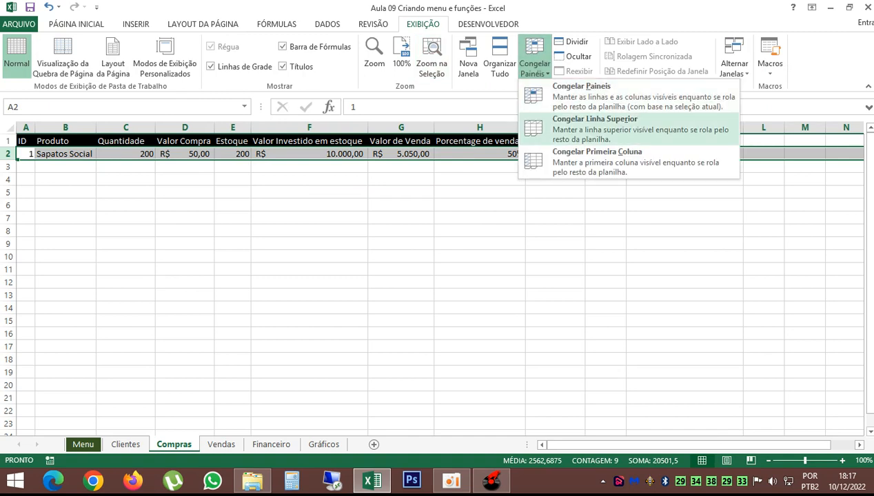
pyautogui.click(558, 122)
pyautogui.scroll(-1, 559, 207)
pyautogui.scroll(-1, 433, 287)
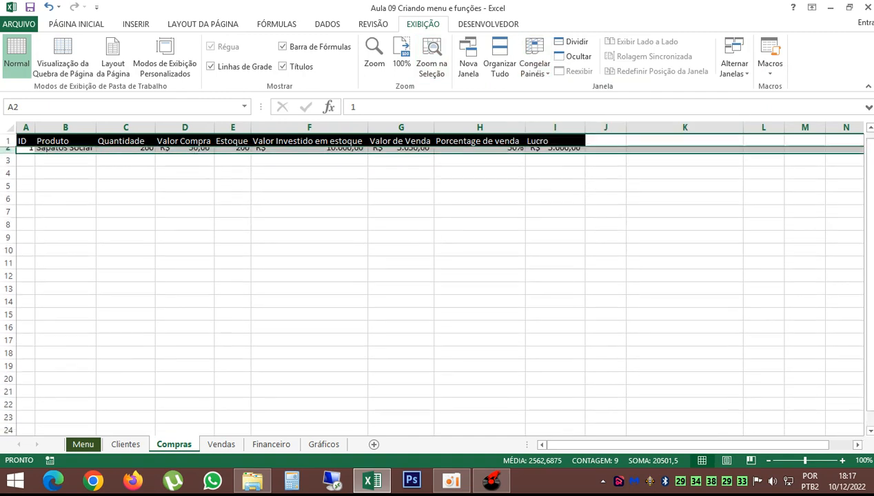
pyautogui.scroll(-1, 402, 218)
pyautogui.click(401, 217)
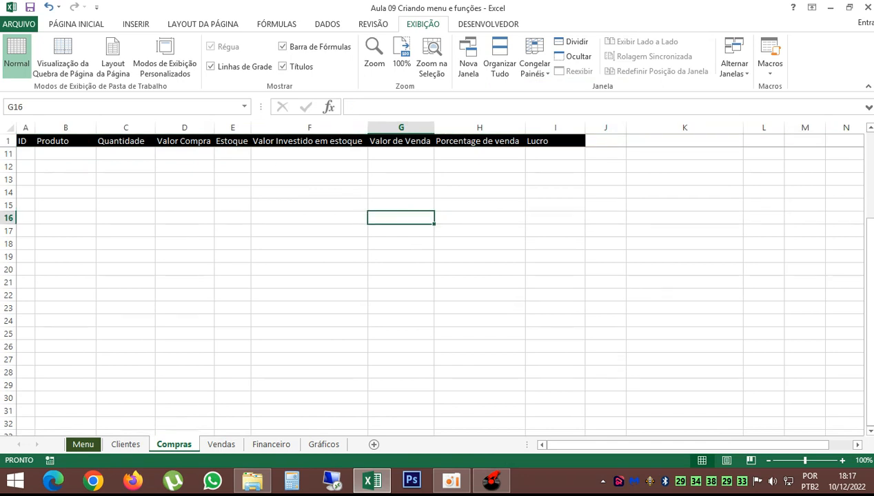
# Increase the height of header row 1 in the Compras sheet
pyautogui.scroll(3, 401, 218)
pyautogui.scroll(-2, 441, 290)
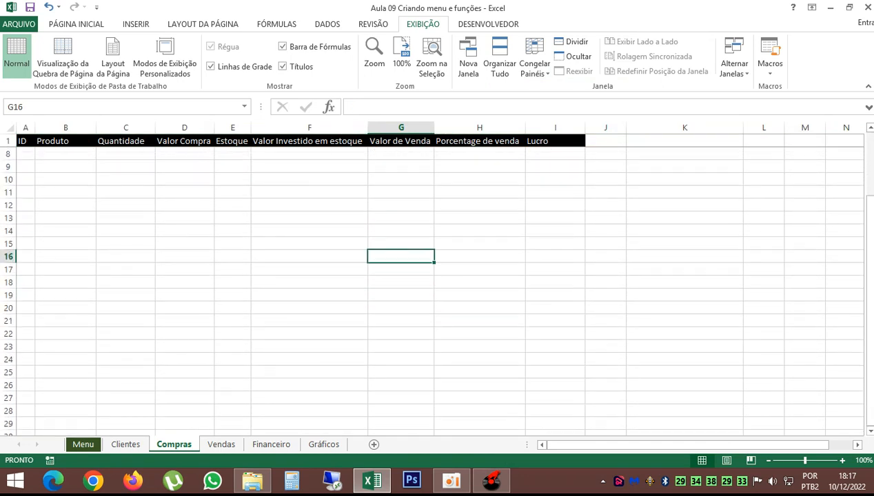
pyautogui.moveTo(8, 147); pyautogui.dragTo(8, 154)
pyautogui.click(126, 212)
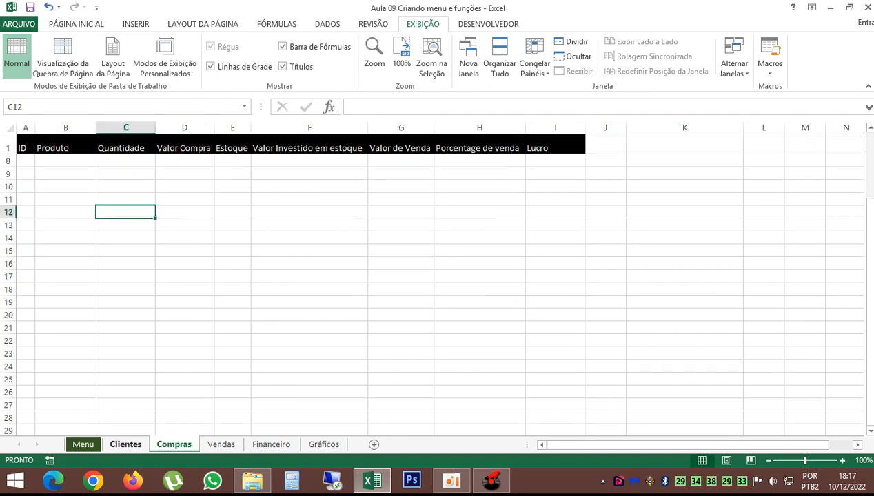
# Copy the green Voltar button shape from the Clientes sheet
pyautogui.click(126, 445)
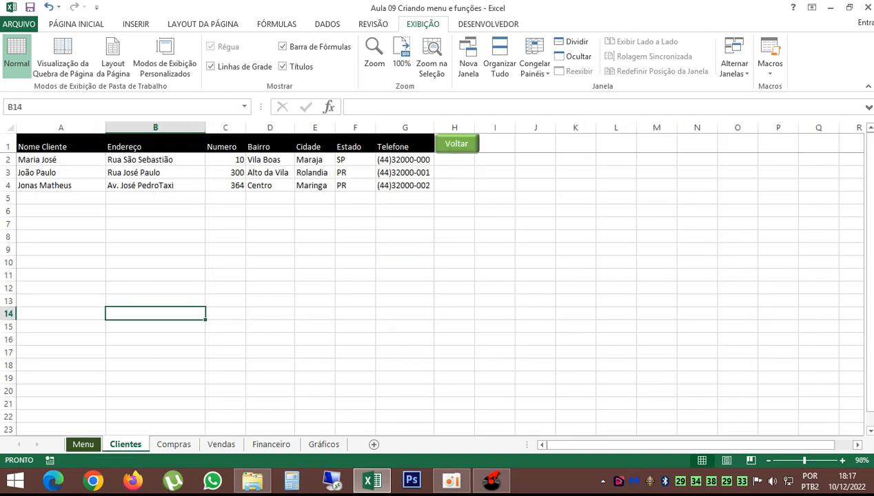
pyautogui.rightClick(453, 144)
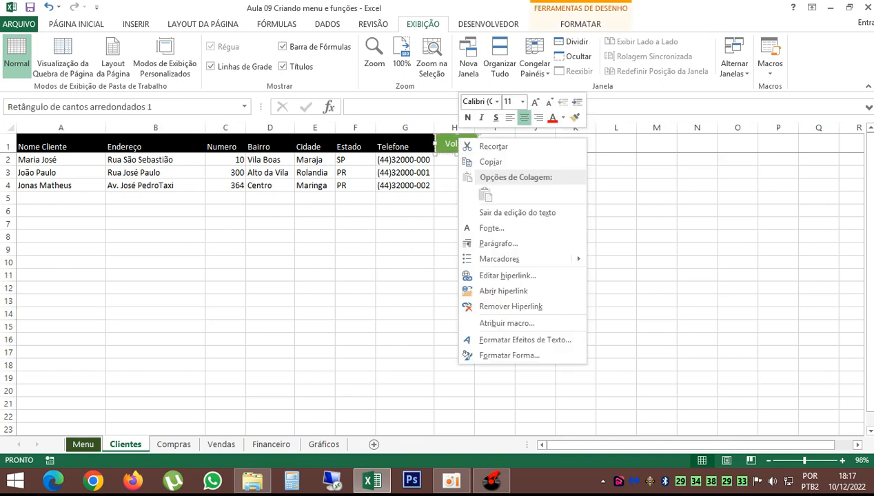
pyautogui.rightClick(453, 140)
pyautogui.rightClick(446, 140)
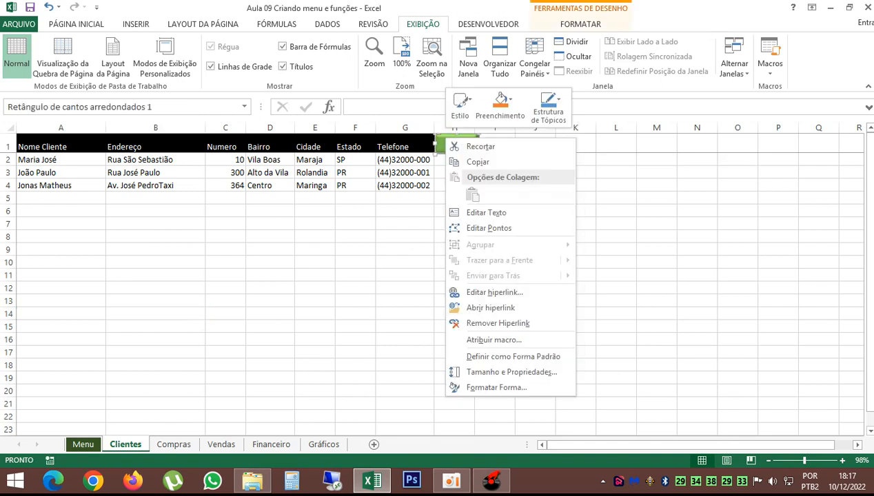
pyautogui.click(477, 162)
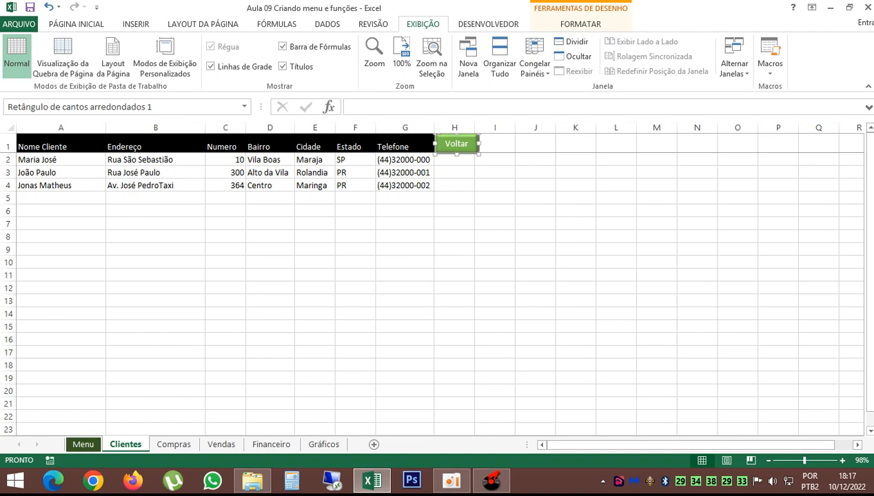
# Paste the copied Voltar button as a picture at J1 of the Compras sheet and heighten row 1 to fit it
pyautogui.click(174, 445)
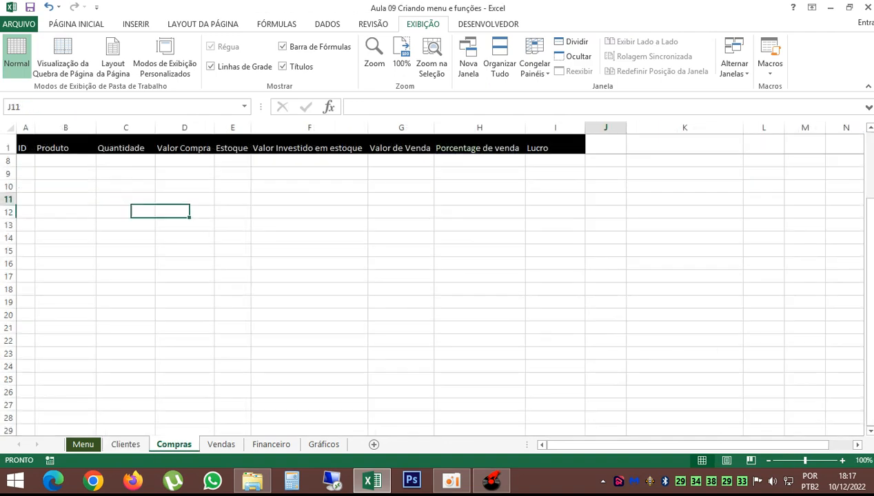
pyautogui.click(605, 198)
pyautogui.click(606, 147)
pyautogui.rightClick(602, 146)
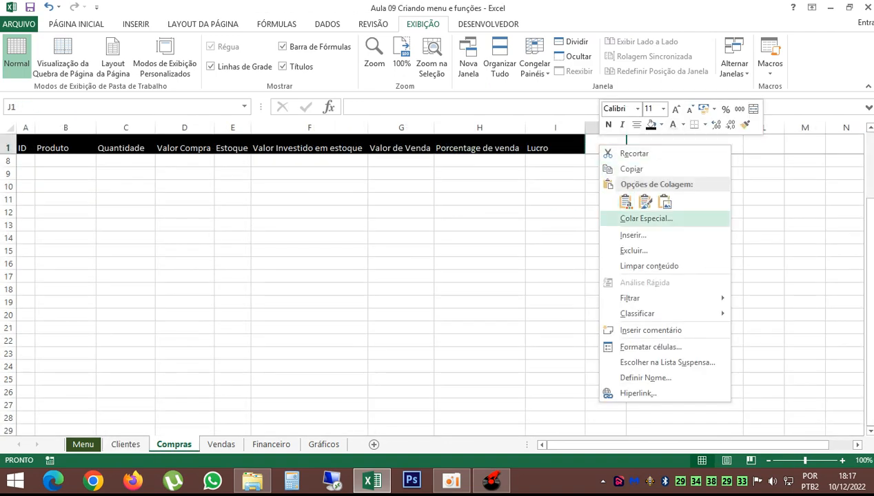
pyautogui.click(665, 202)
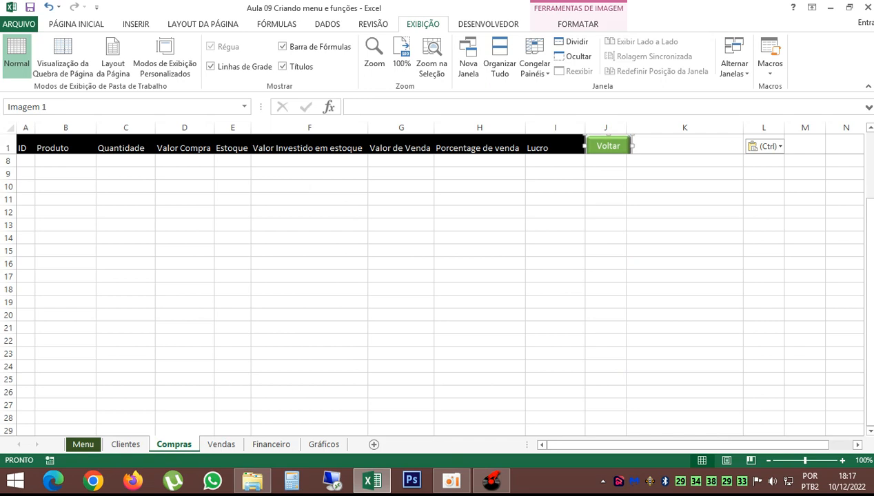
pyautogui.press('Left')
pyautogui.press('Right')
pyautogui.moveTo(8, 154); pyautogui.dragTo(9, 162)
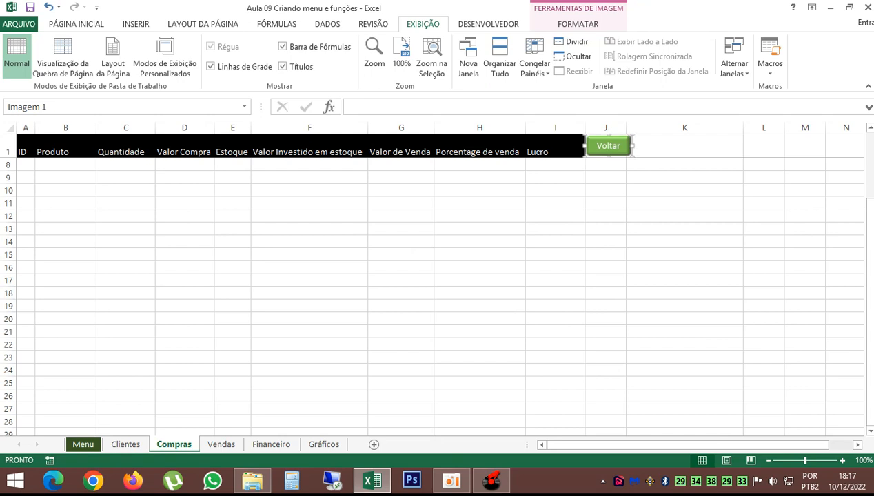
pyautogui.moveTo(9, 158); pyautogui.dragTo(8, 157)
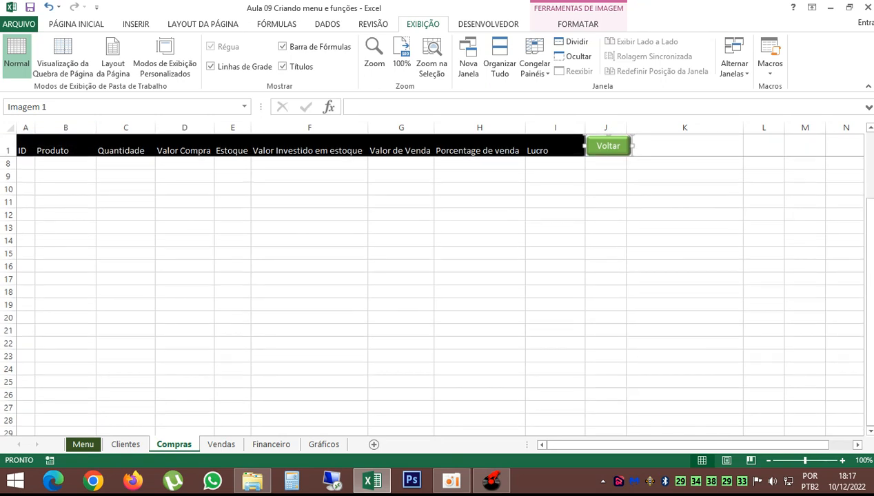
# Centre the header texts in row 1 of the Compras sheet both horizontally and vertically
pyautogui.click(309, 253)
pyautogui.click(8, 148)
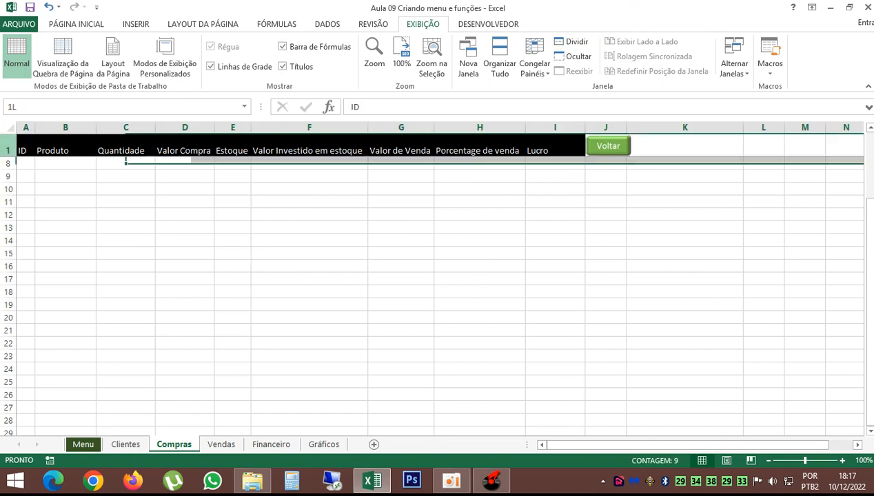
pyautogui.click(76, 24)
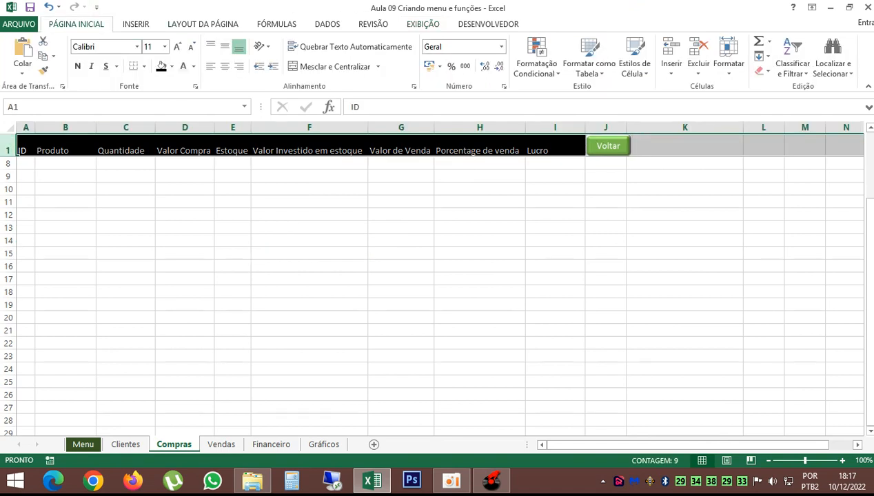
pyautogui.click(225, 67)
pyautogui.click(225, 47)
pyautogui.click(185, 253)
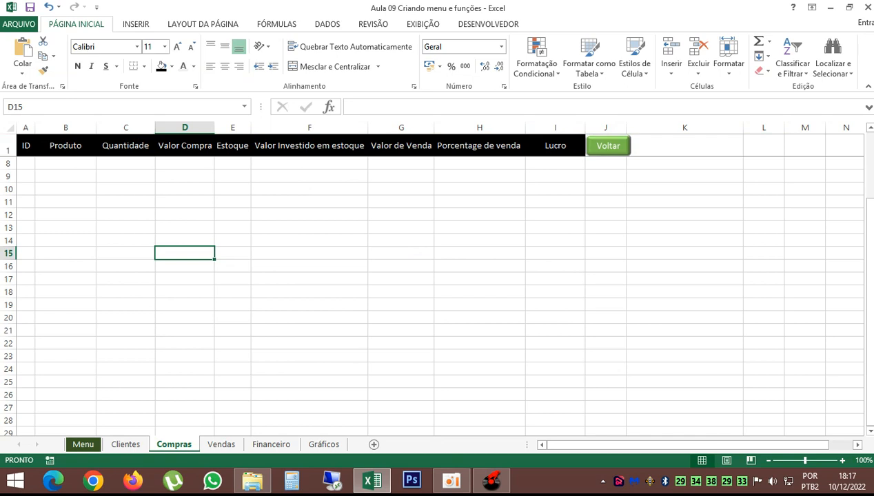
# Add a hyperlink to the Voltar picture in Compras that targets the file Aula 09 Criando menu e funções.xlsx
pyautogui.click(608, 145)
pyautogui.click(605, 215)
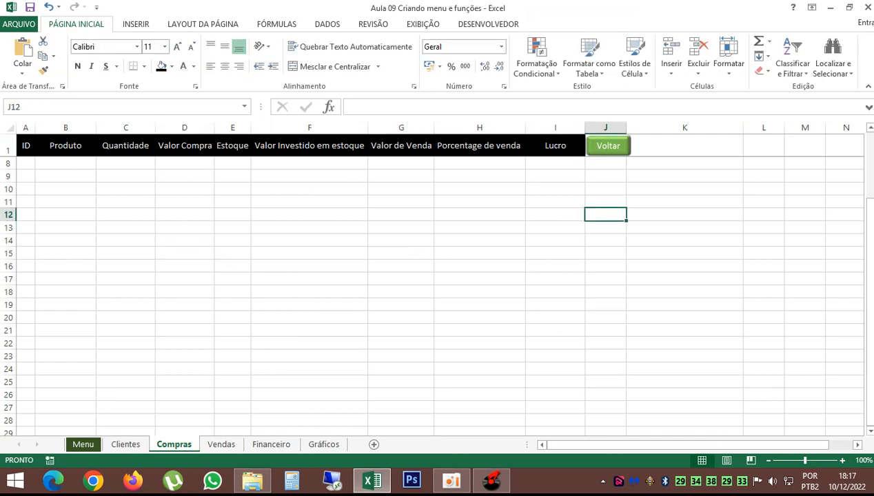
pyautogui.click(609, 146)
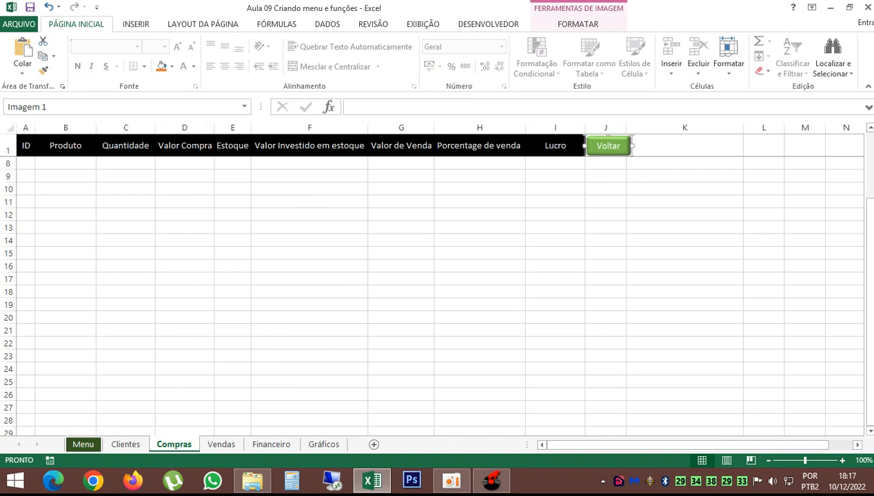
pyautogui.click(606, 215)
pyautogui.rightClick(612, 147)
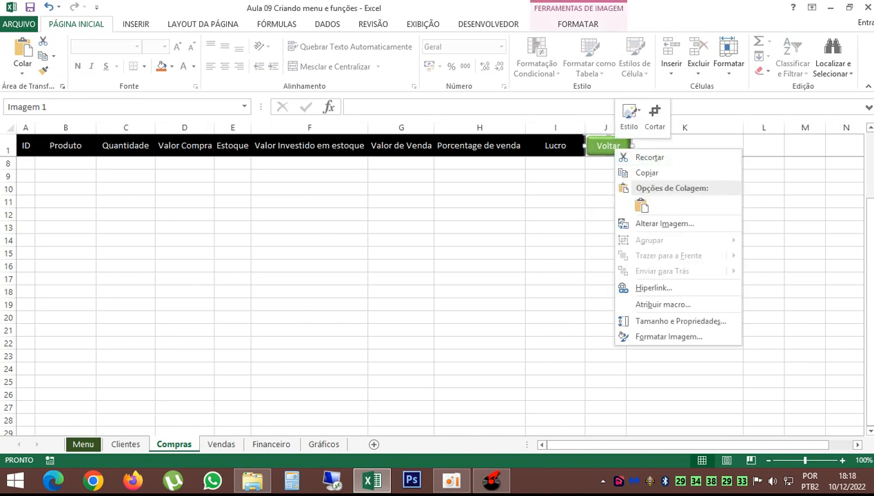
pyautogui.click(654, 286)
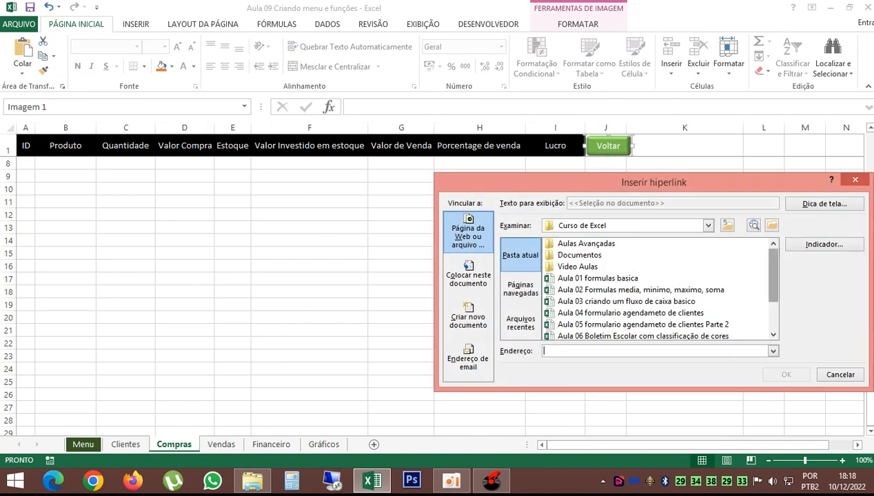
pyautogui.moveTo(774, 275); pyautogui.dragTo(774, 303)
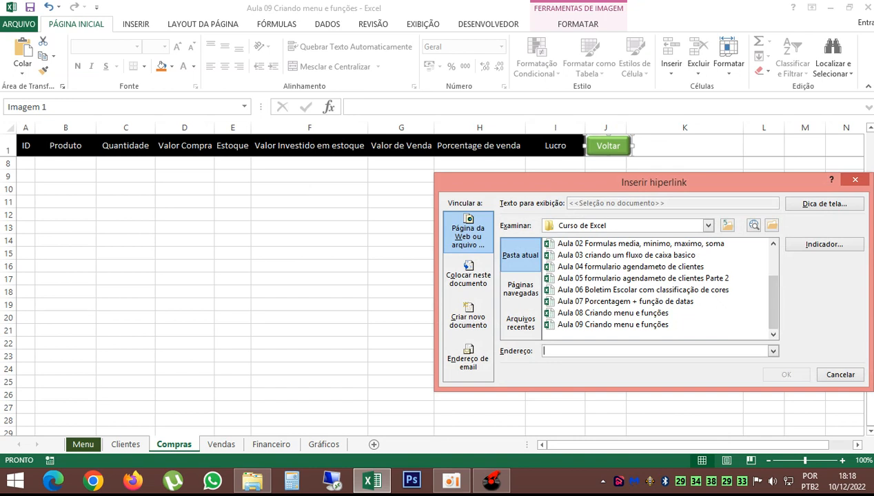
pyautogui.click(613, 324)
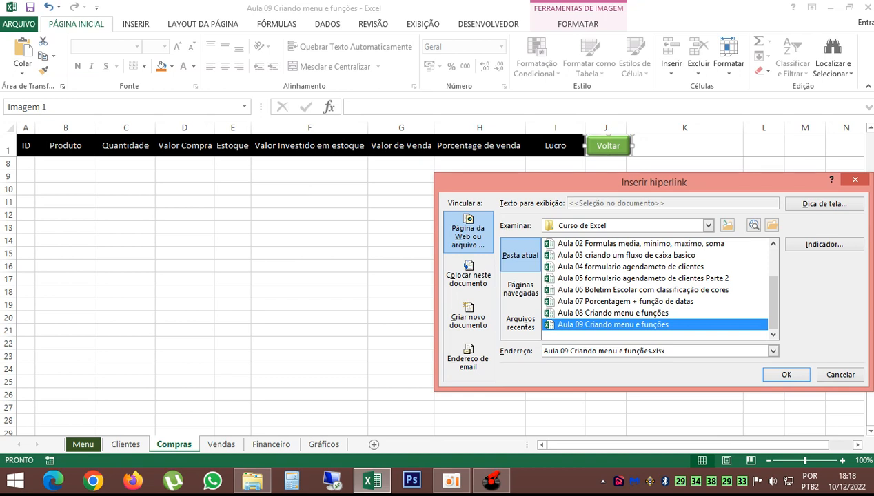
pyautogui.press('Return')
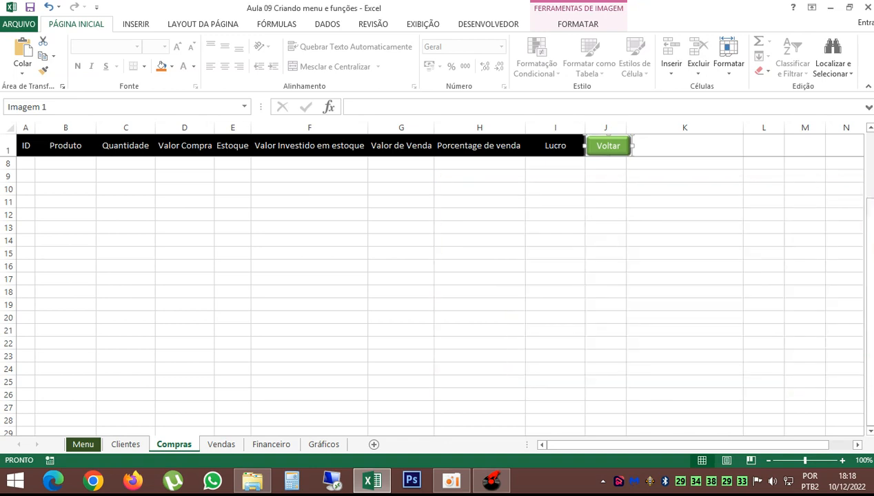
# Go to the Menu sheet, try its button link and dismiss the resulting message
pyautogui.click(83, 445)
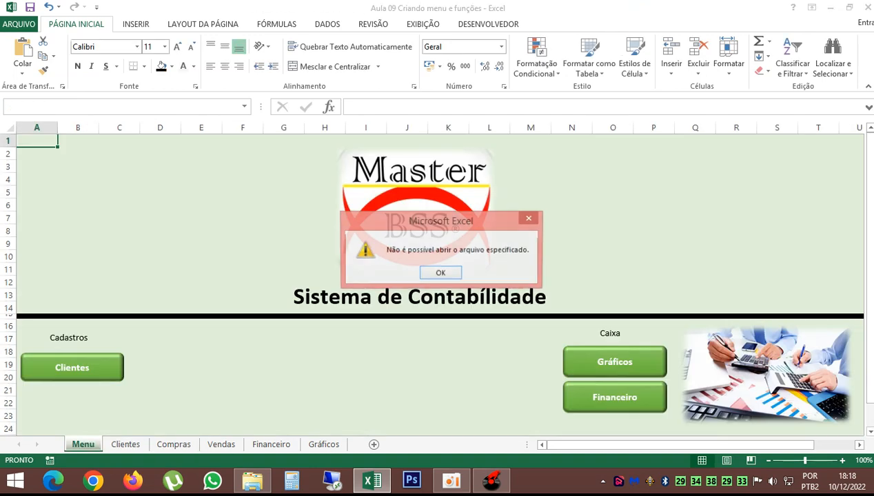
pyautogui.click(441, 273)
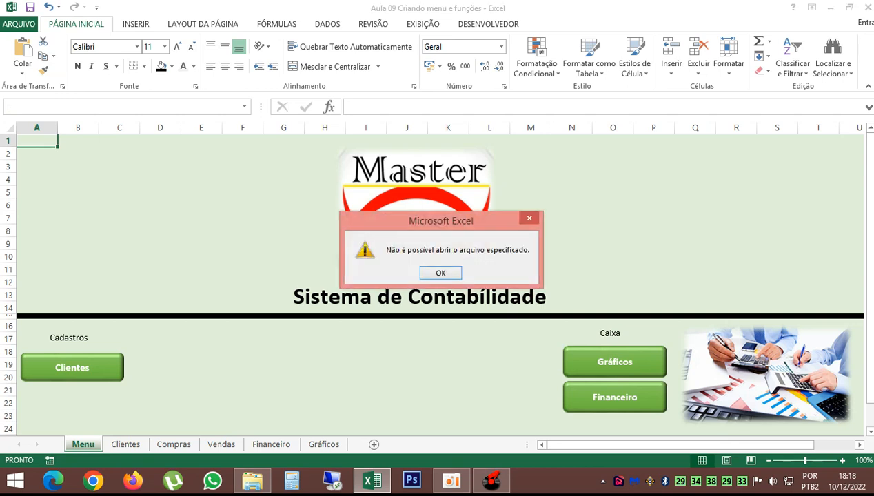
pyautogui.click(441, 273)
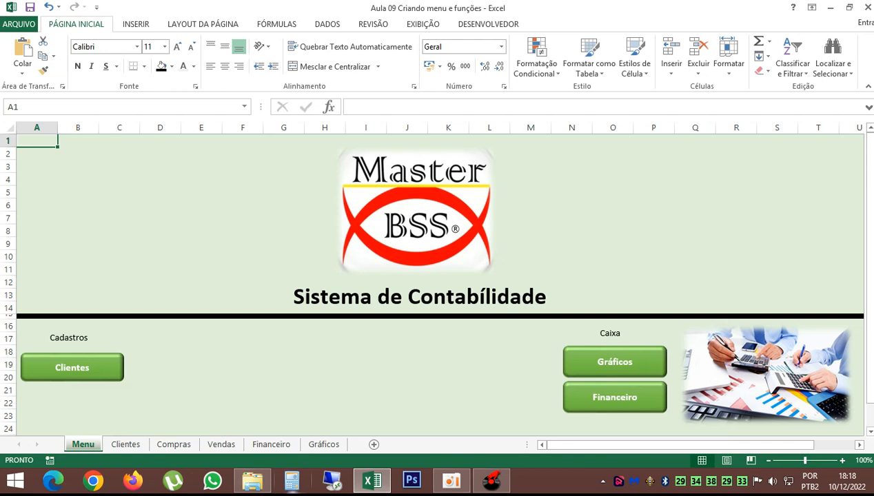
# Switch to File Explorer and examine the Aula 08 and Aula 09 Criando menu e funções files in the Curso de Excel folder
pyautogui.click(253, 480)
pyautogui.click(329, 294)
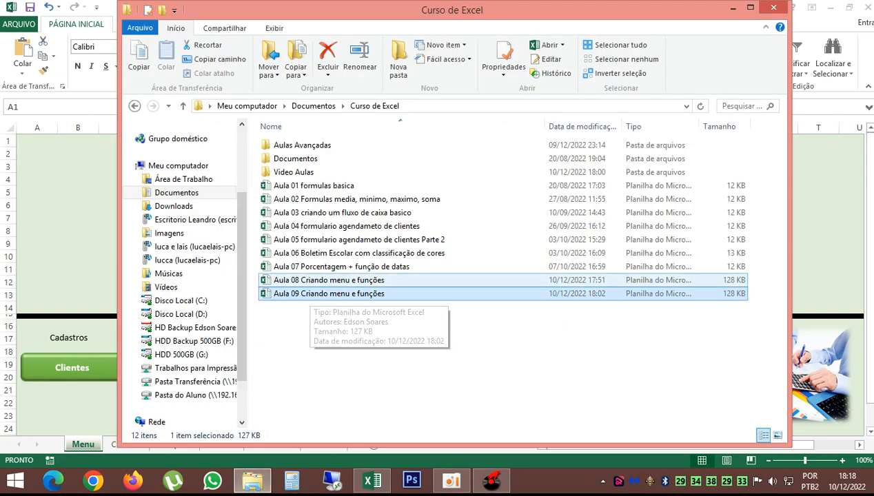
pyautogui.click(324, 280)
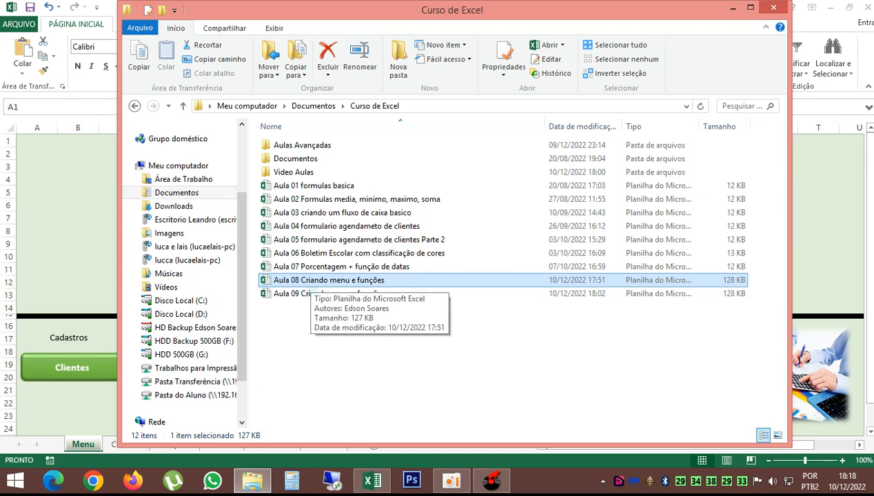
pyautogui.click(325, 293)
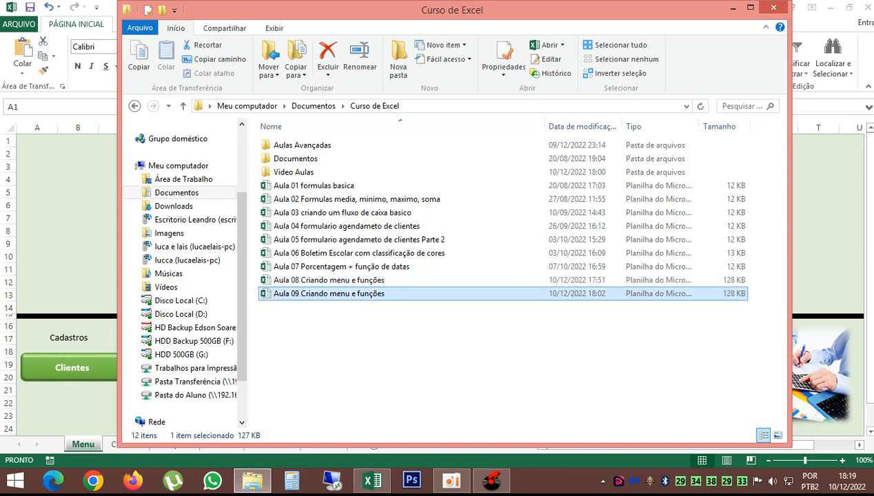
pyautogui.click(414, 338)
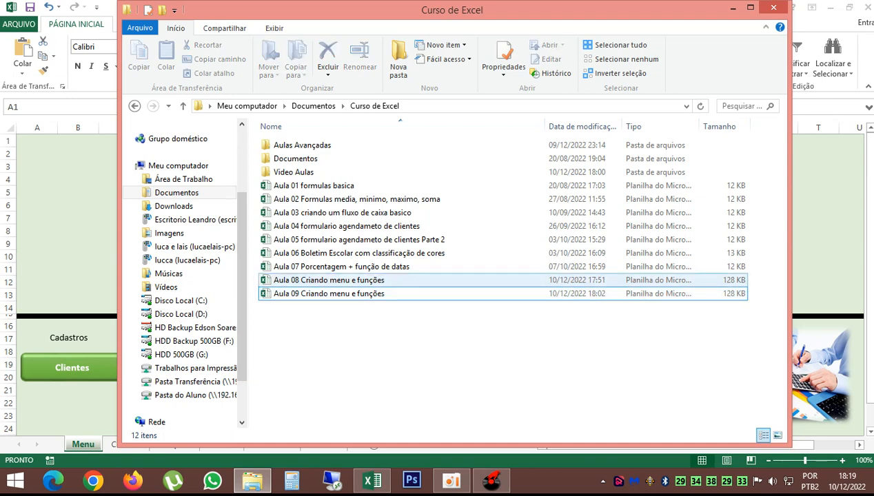